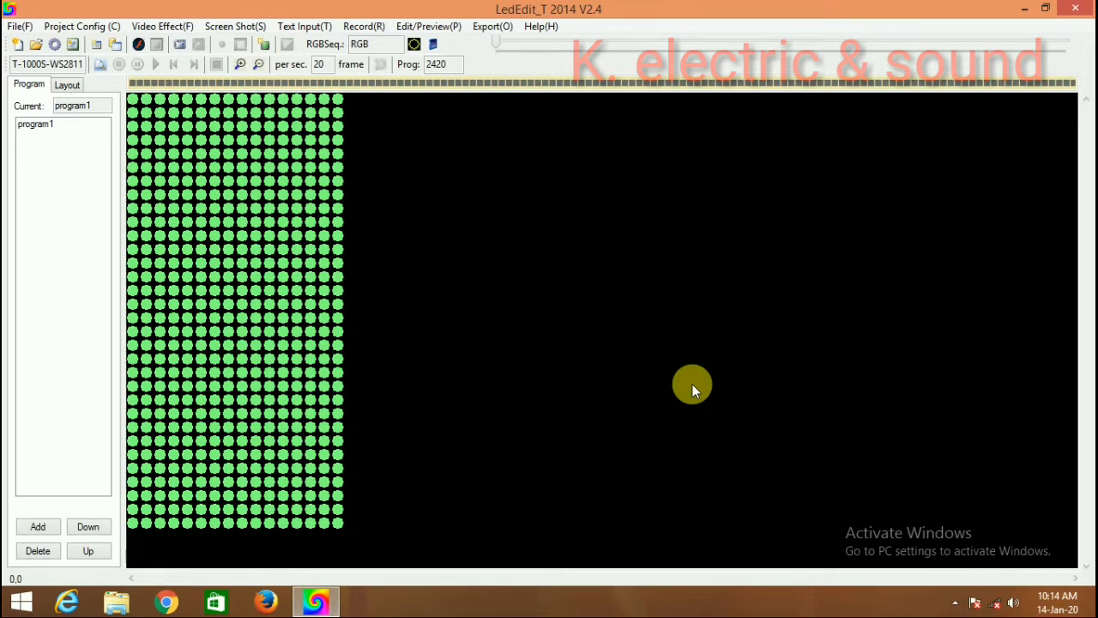
click(453, 27)
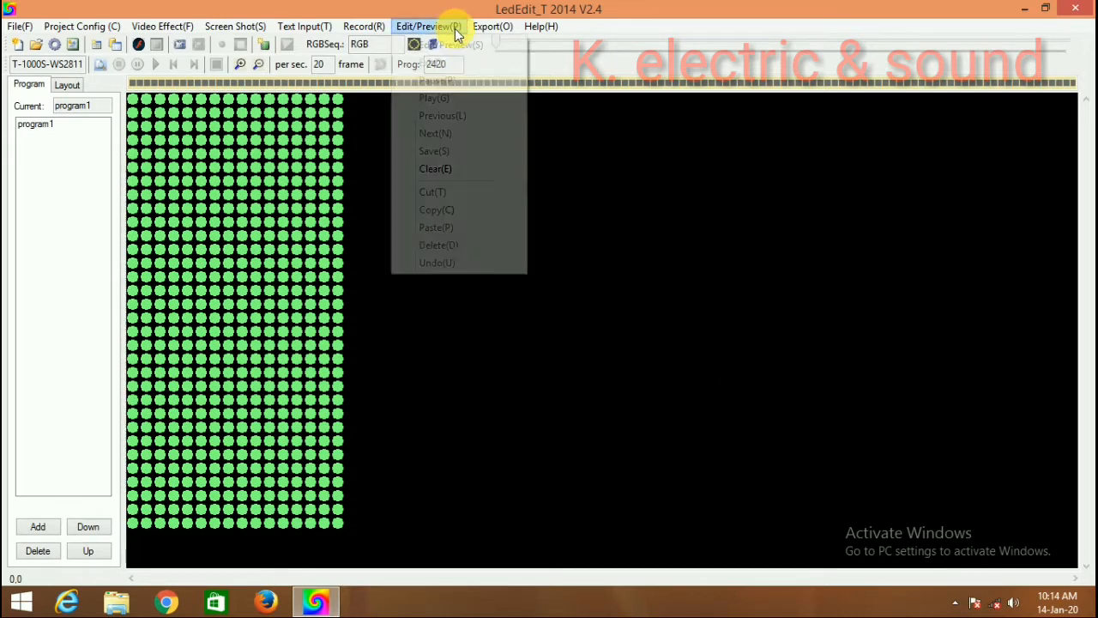
click(445, 46)
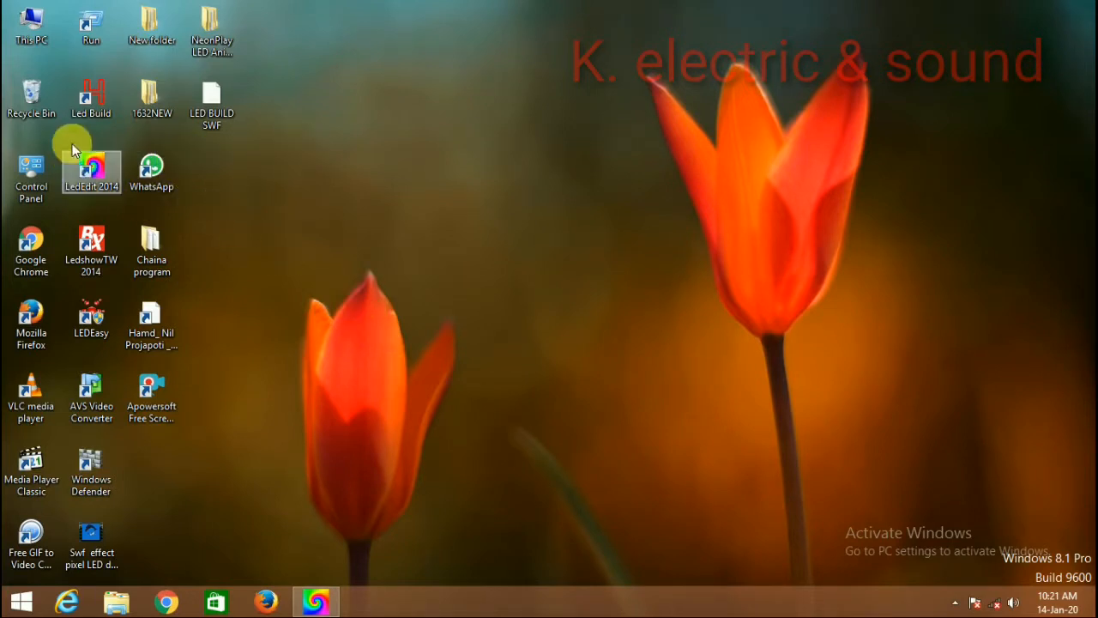
- Switch to LED Build and start a new document
double_click(86, 112)
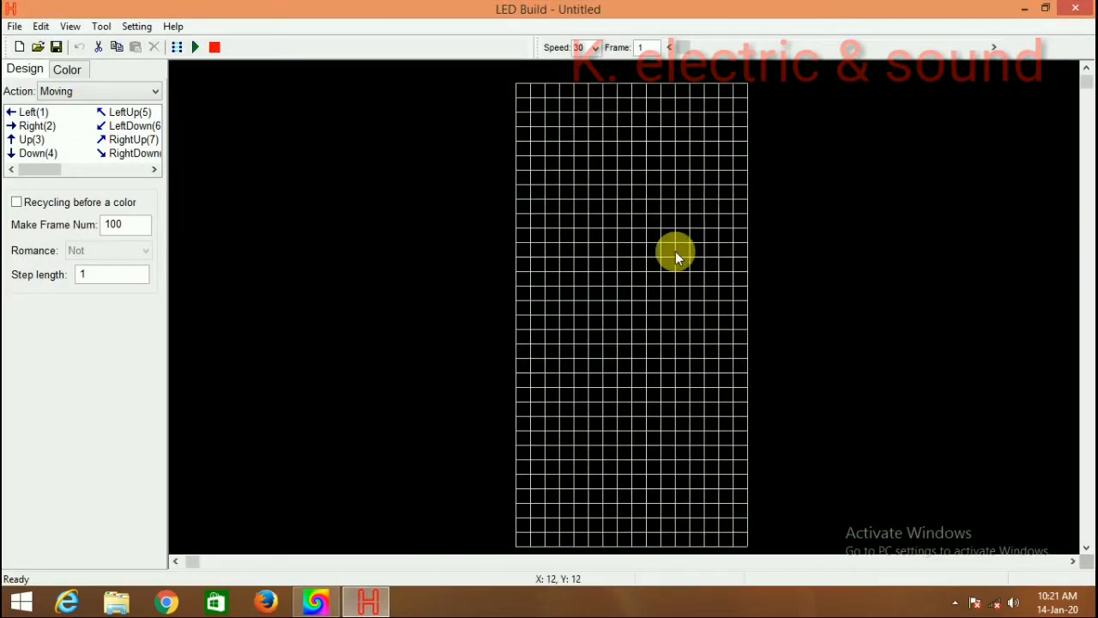
drag(675, 252, 426, 255)
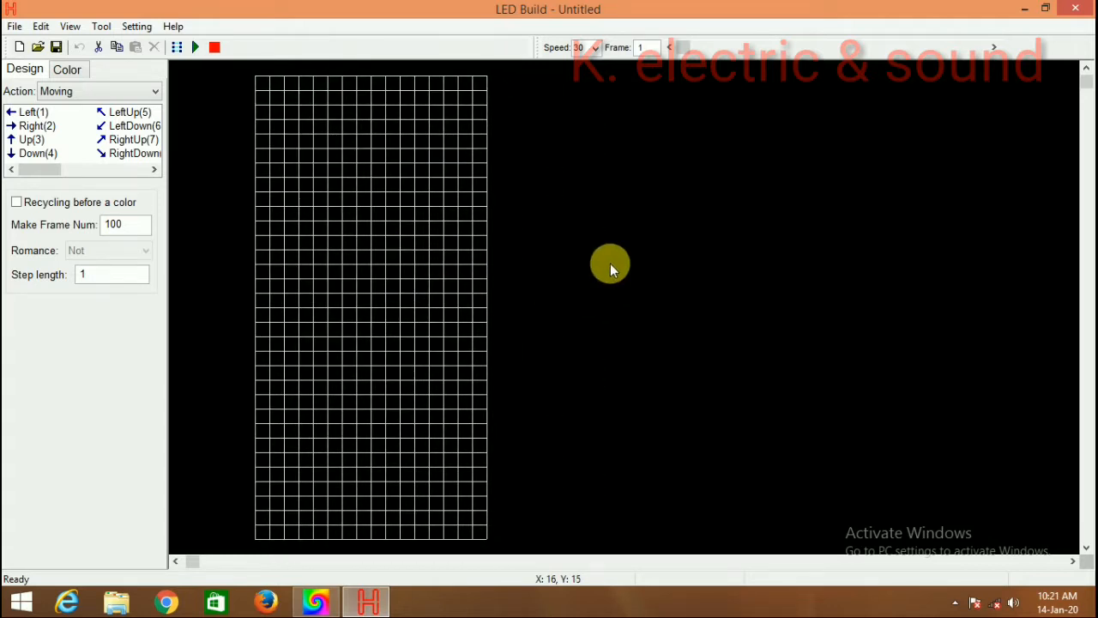
click(13, 29)
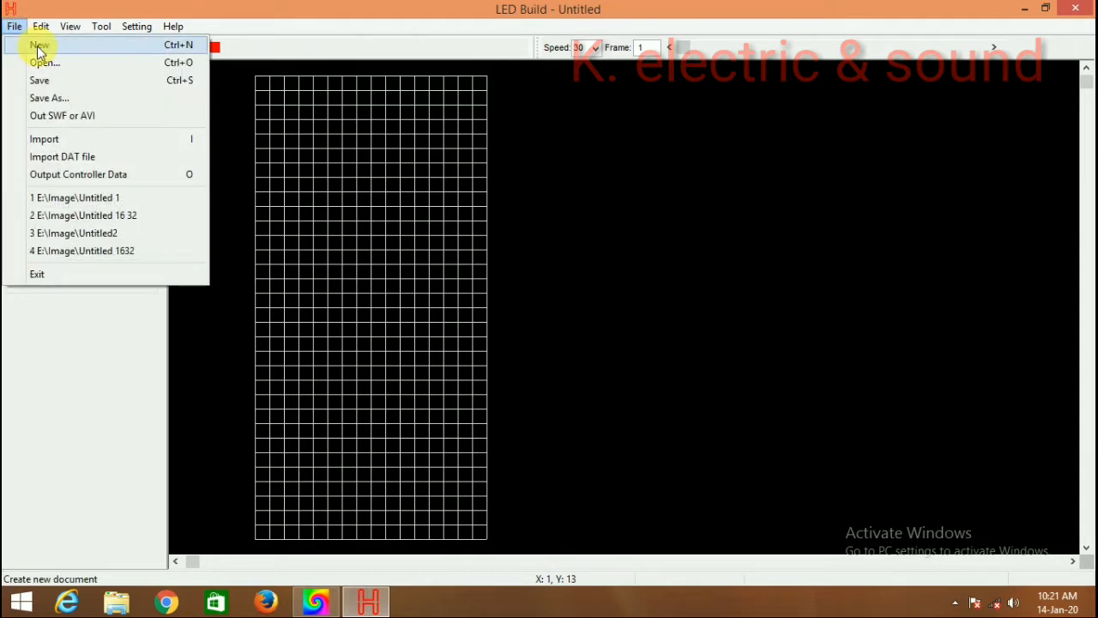
click(38, 48)
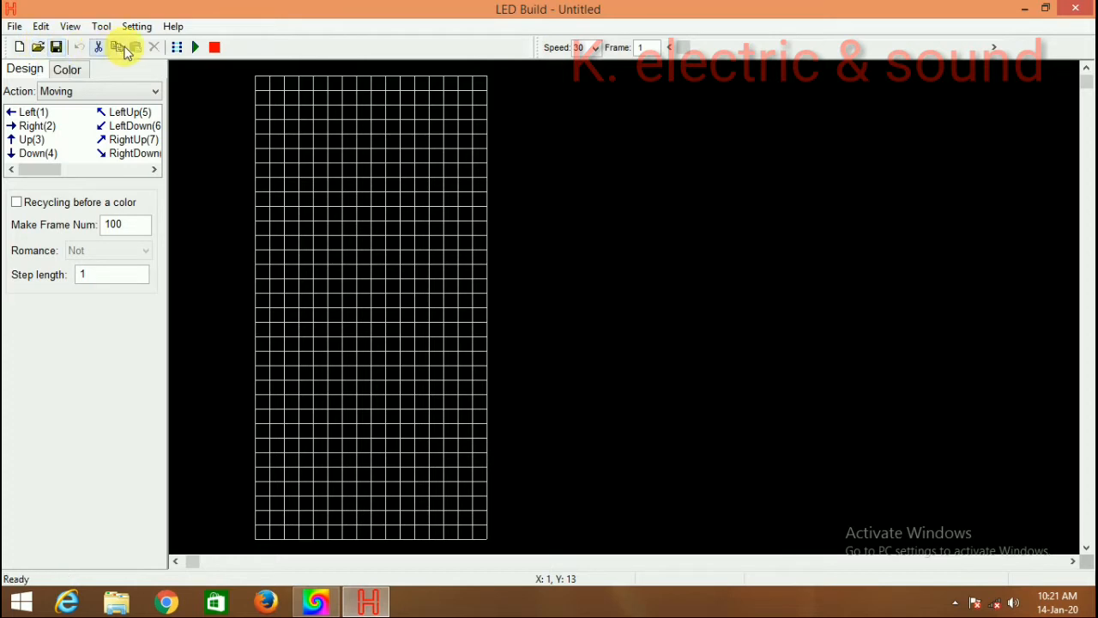
- Create a new layout 16 pixels wide and 32 pixels high in the Lighting Sculpt window, and return to the design window
click(178, 49)
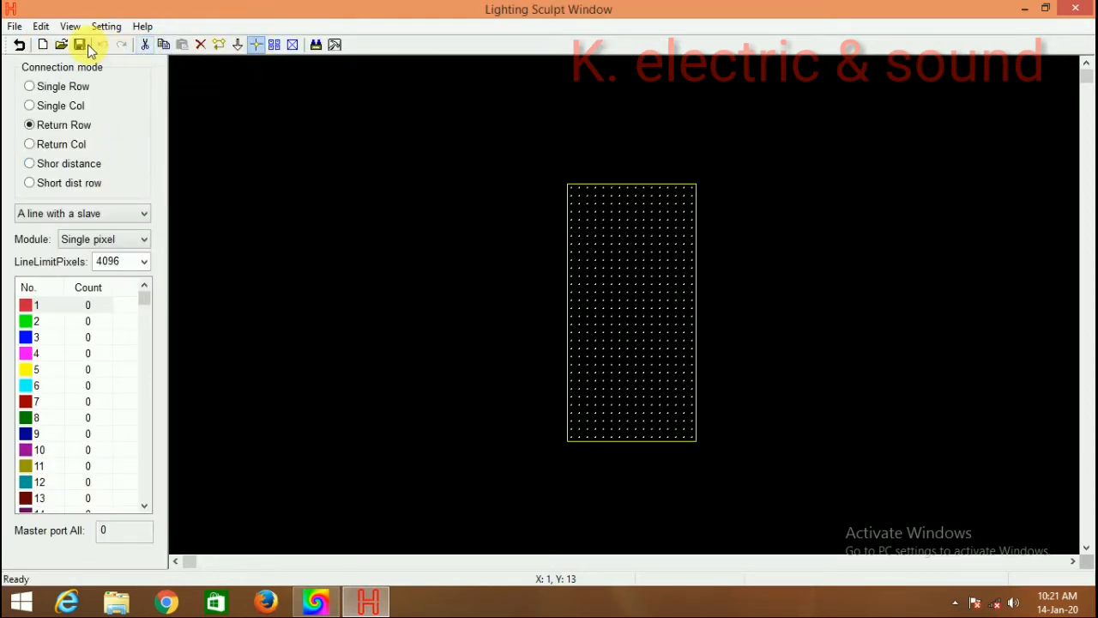
click(13, 26)
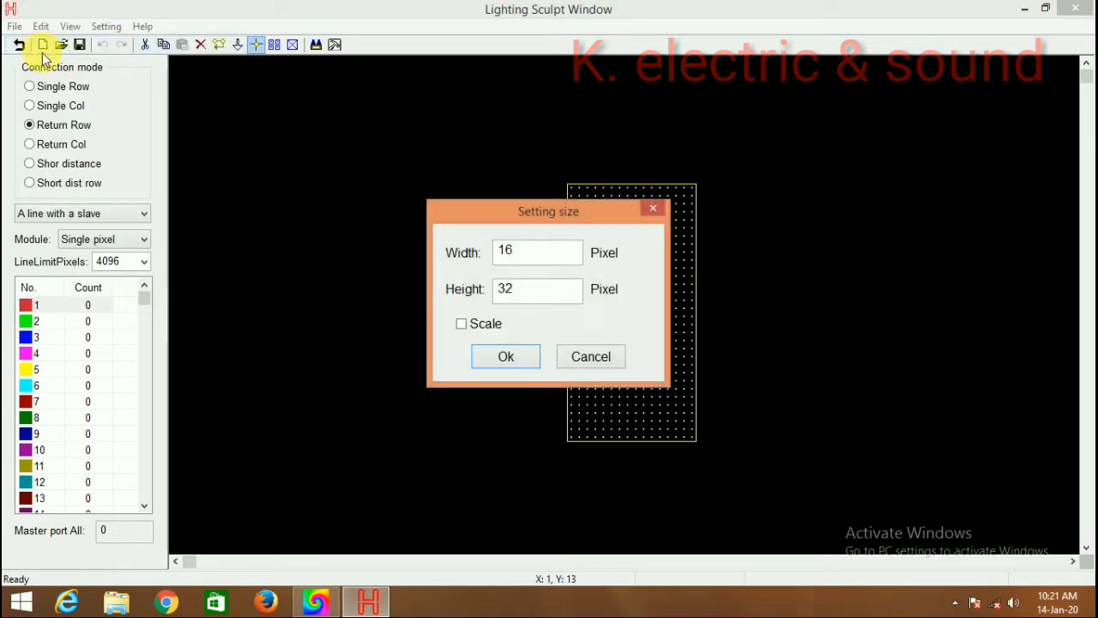
drag(599, 217, 441, 141)
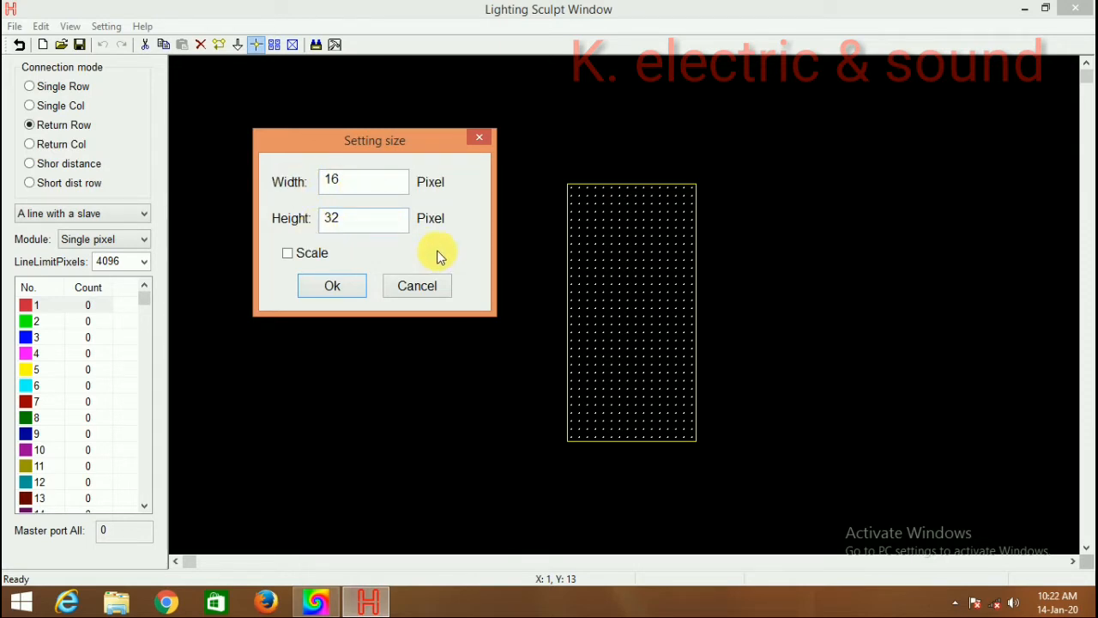
click(332, 288)
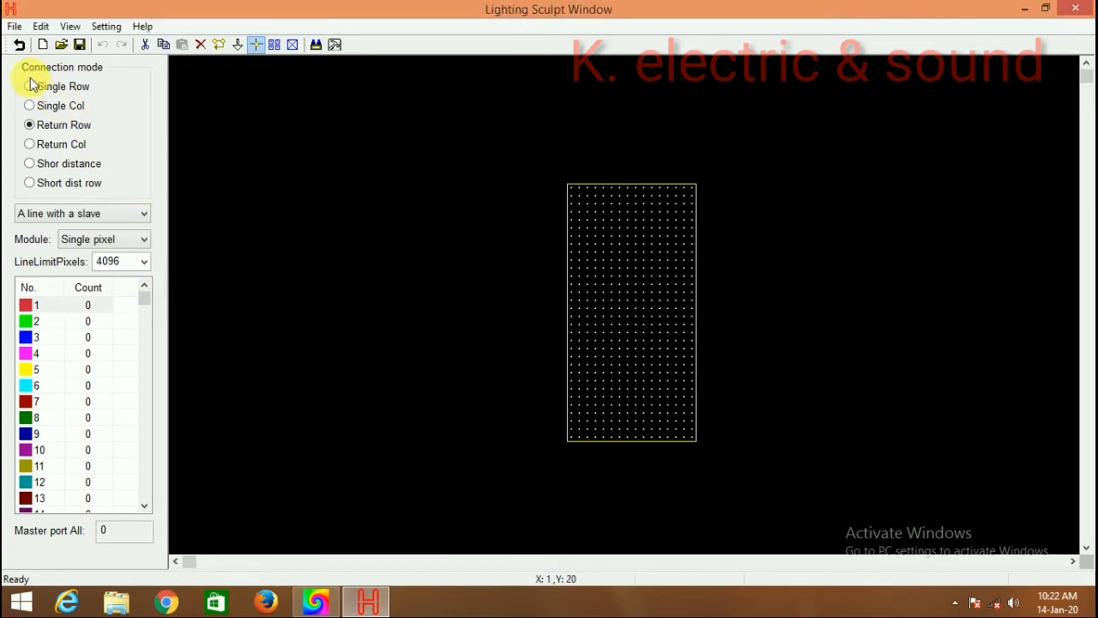
click(20, 47)
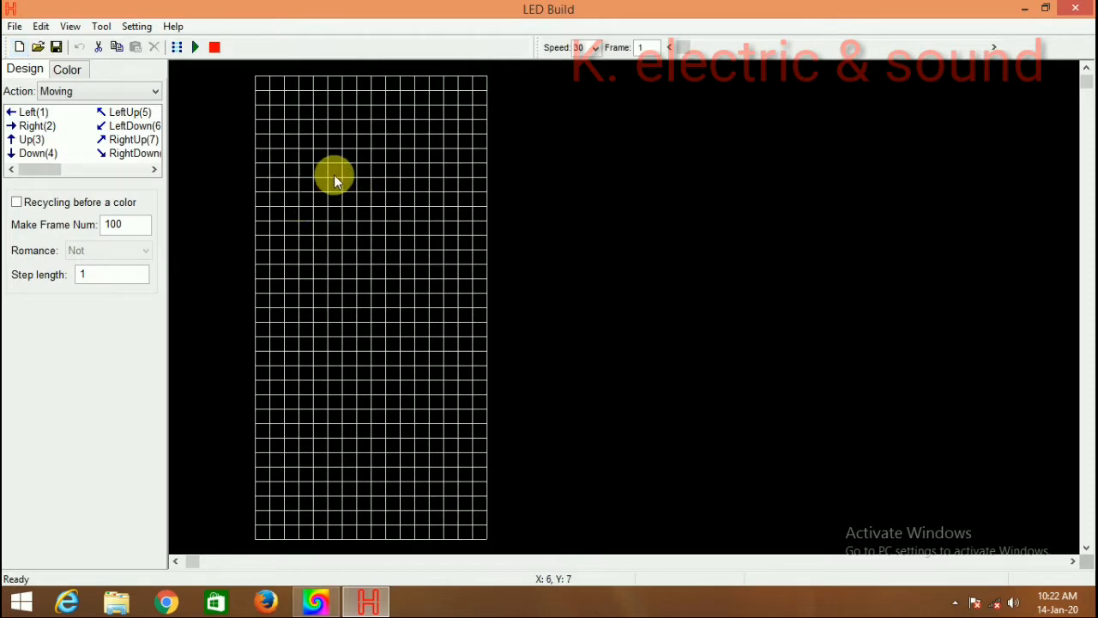
- Set the drawing color to red
drag(369, 215, 325, 212)
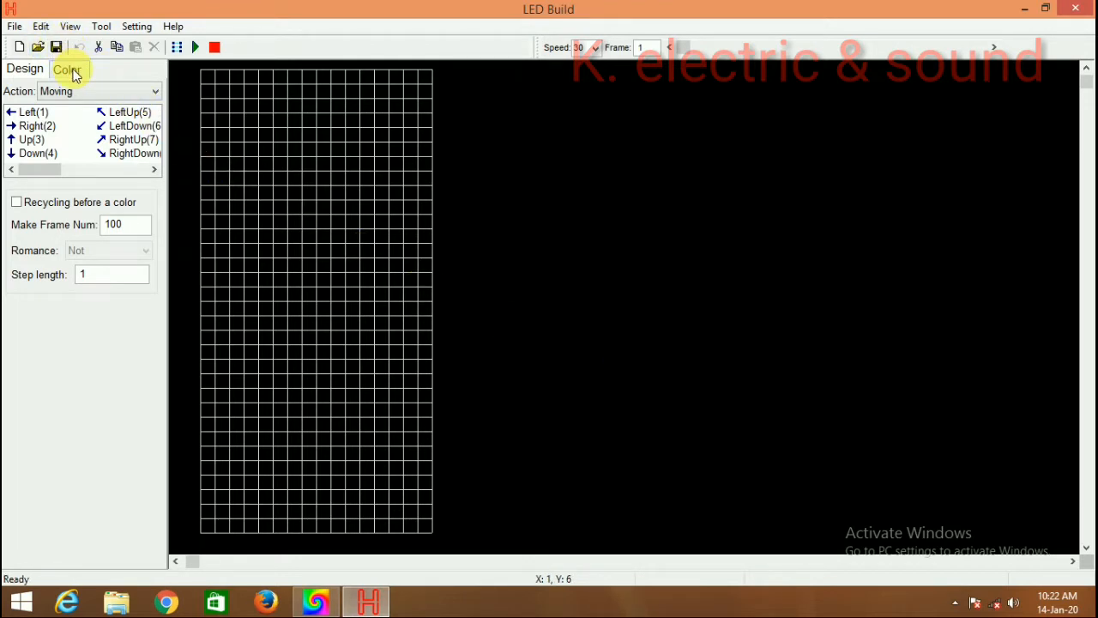
click(69, 71)
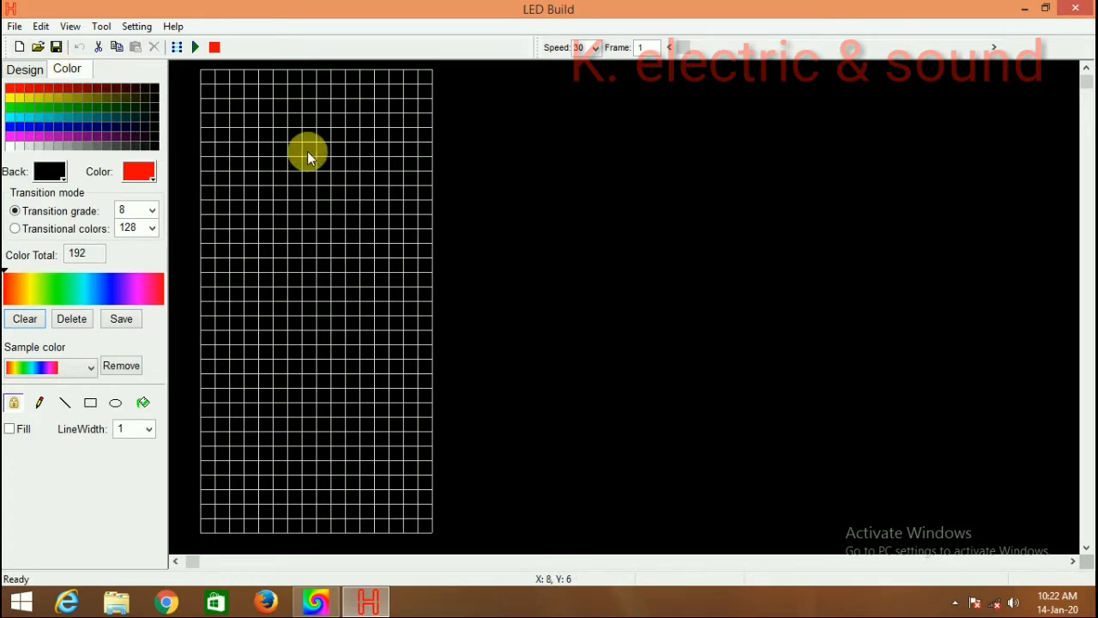
drag(314, 150, 402, 192)
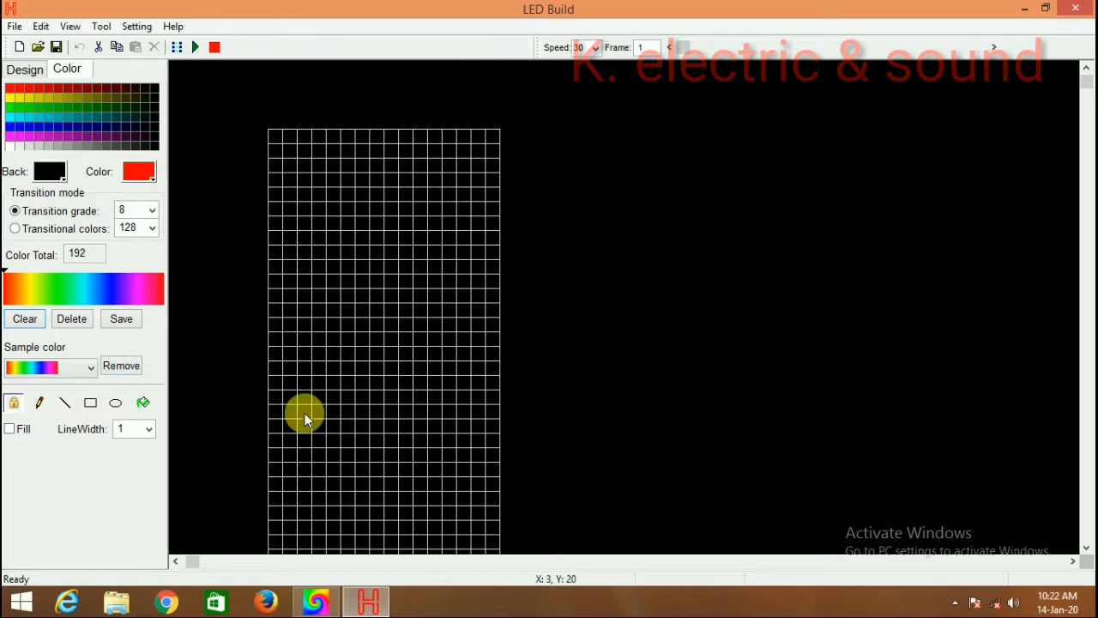
drag(342, 415, 354, 356)
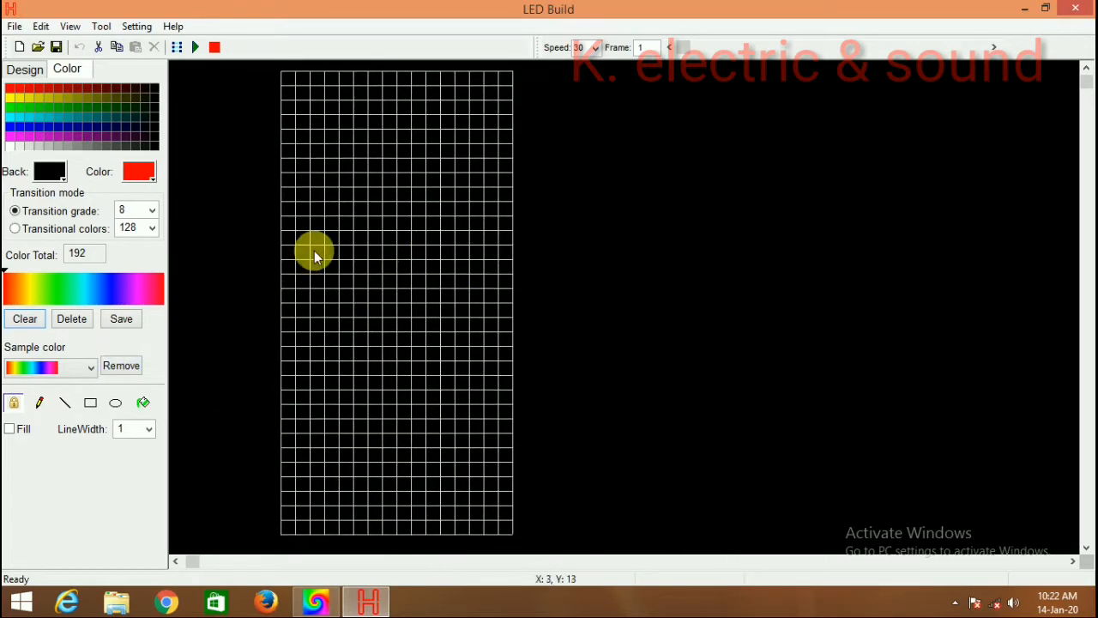
drag(410, 223, 358, 215)
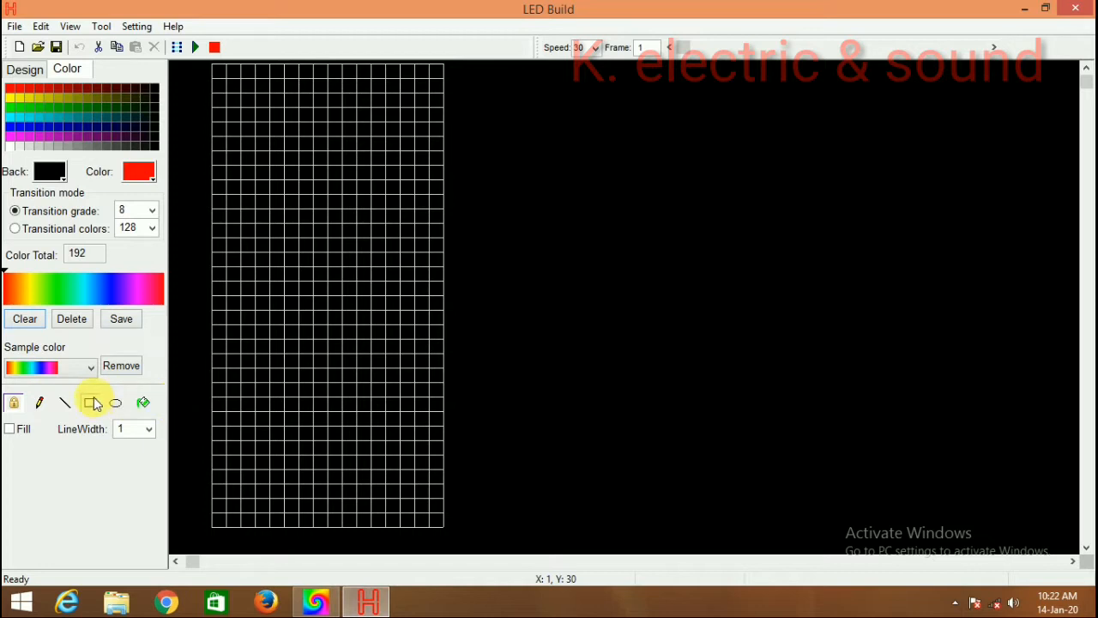
click(140, 176)
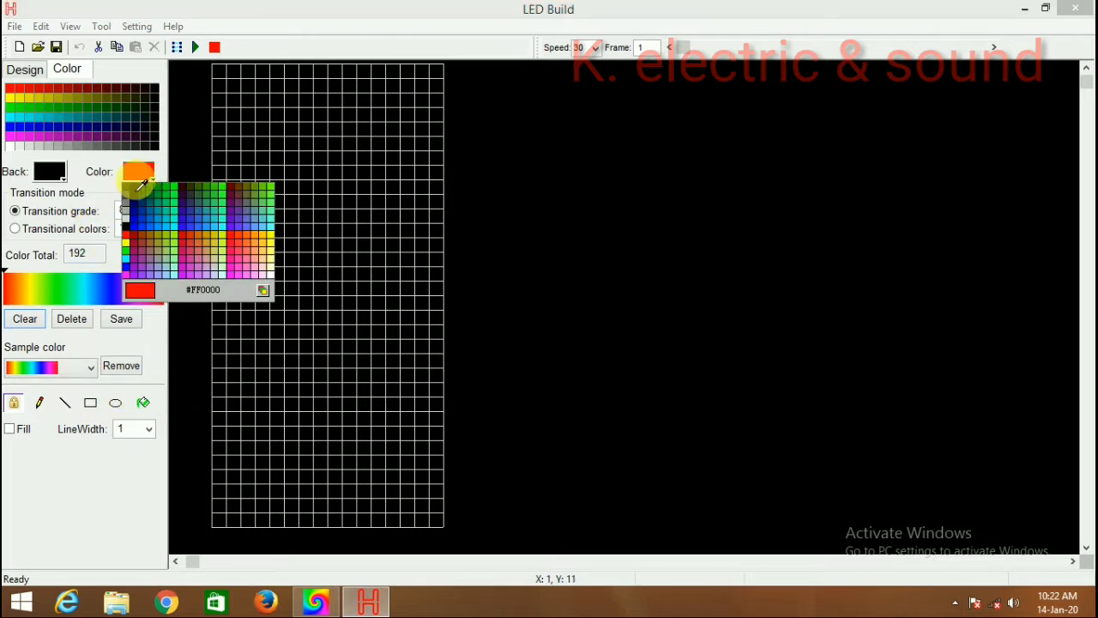
click(134, 242)
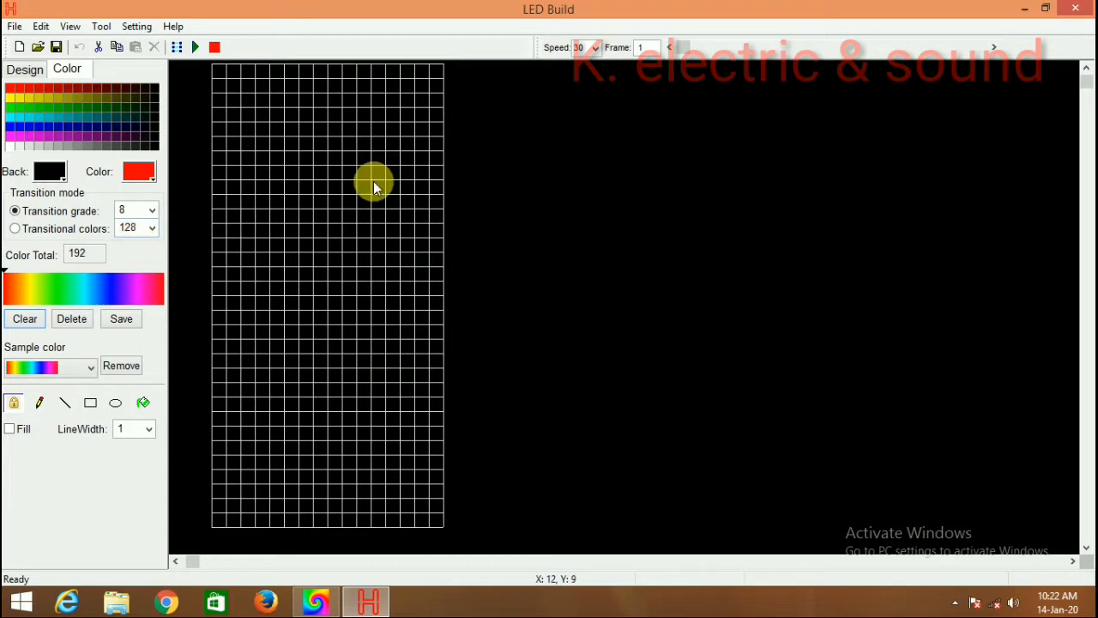
- Insert a frame into the design grid
click(66, 405)
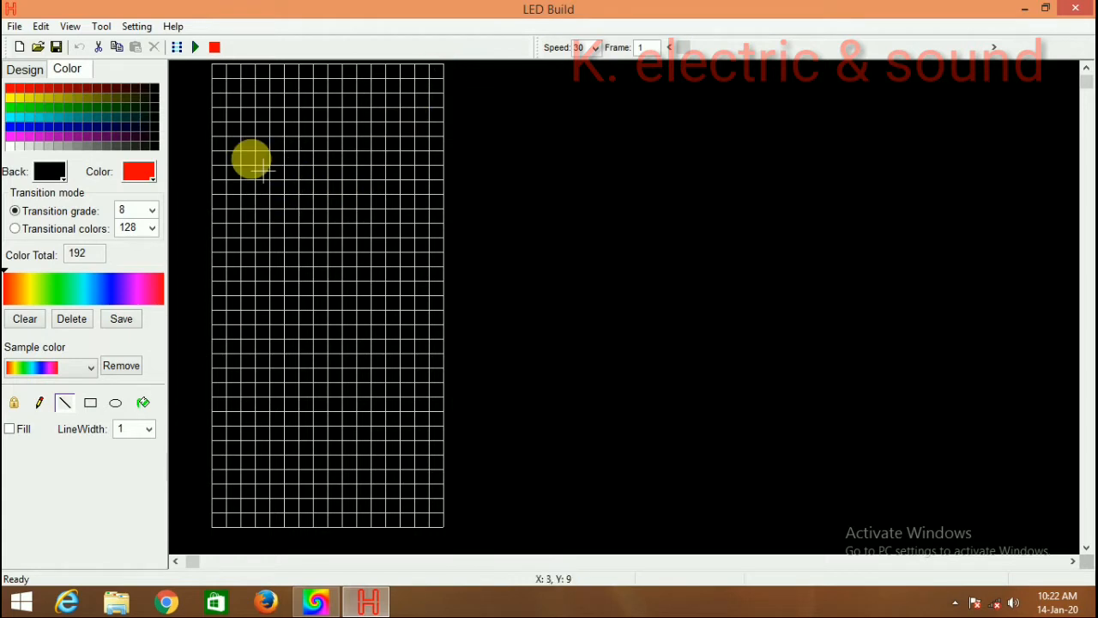
click(39, 405)
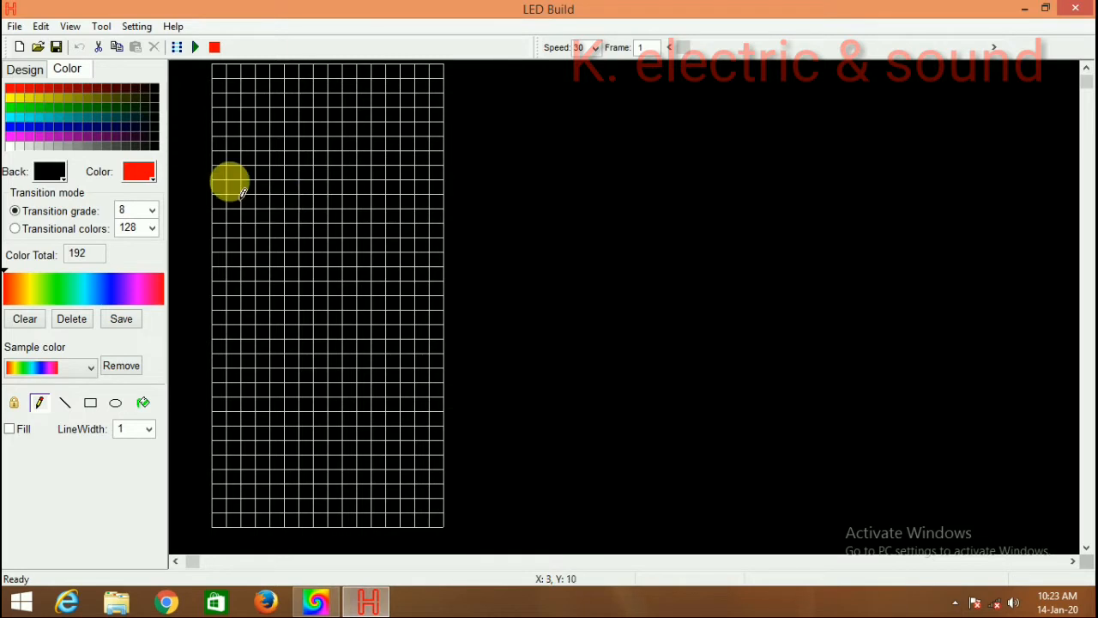
right_click(286, 138)
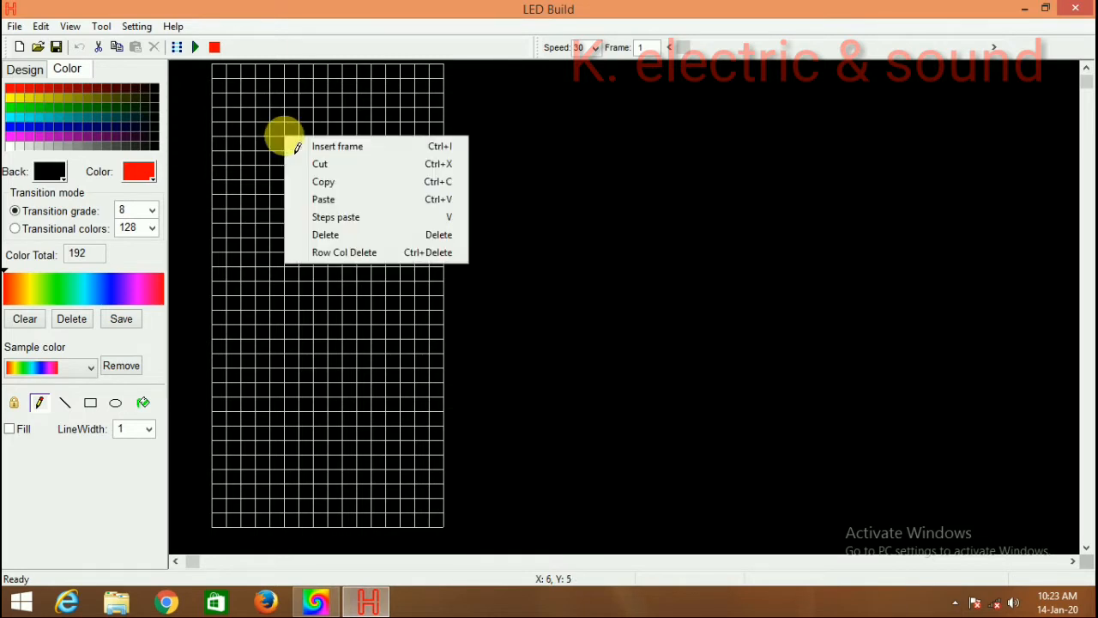
click(376, 147)
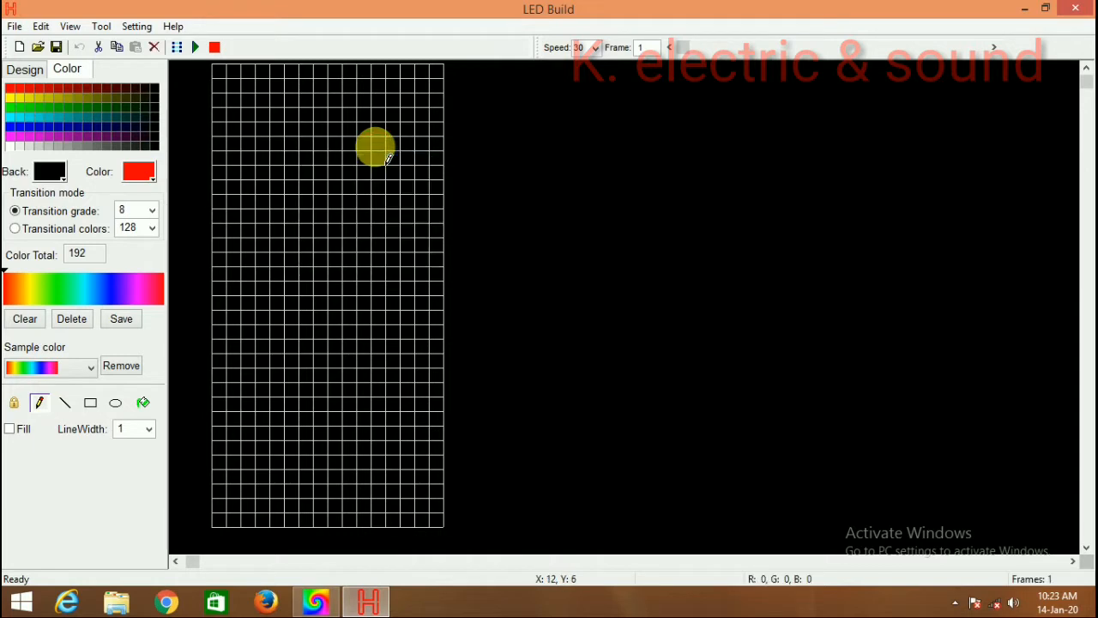
- Draw a short red line from about X 8, Y 8 to X 12, Y 9 with the Line tool
click(65, 403)
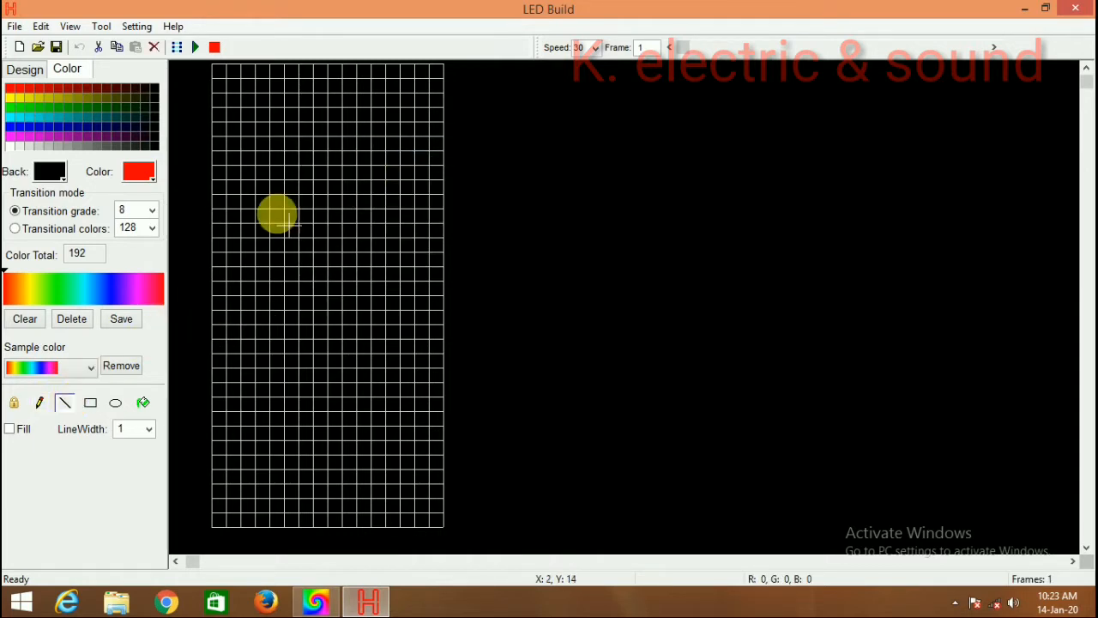
drag(363, 143, 320, 172)
drag(298, 122, 378, 186)
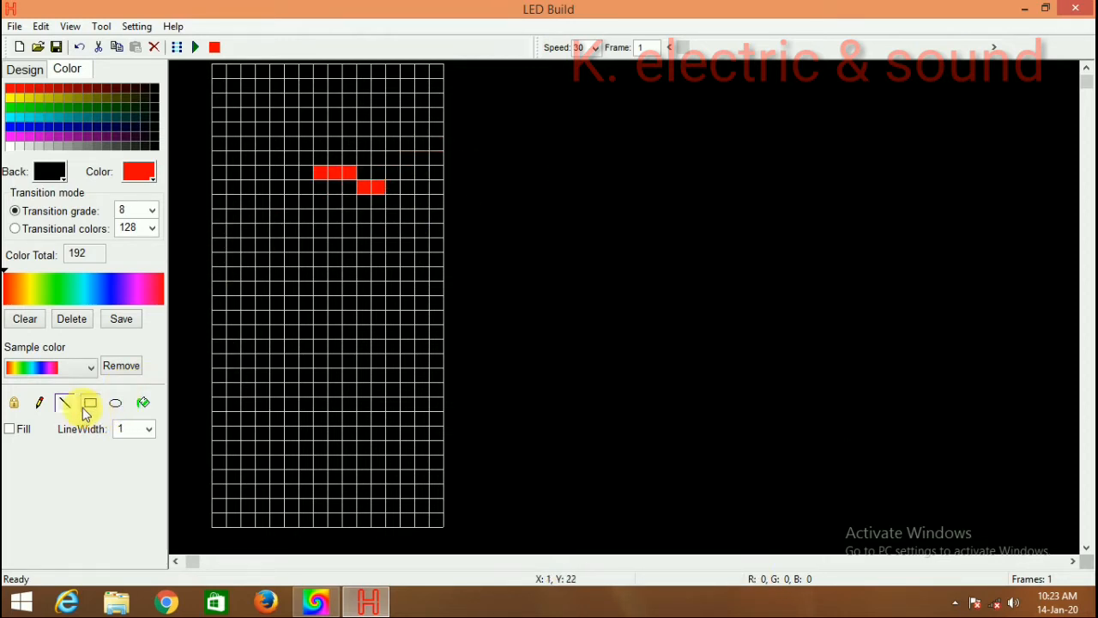
- Set the drawing color to near-black #040404 and draw over the short red line to erase it
click(140, 176)
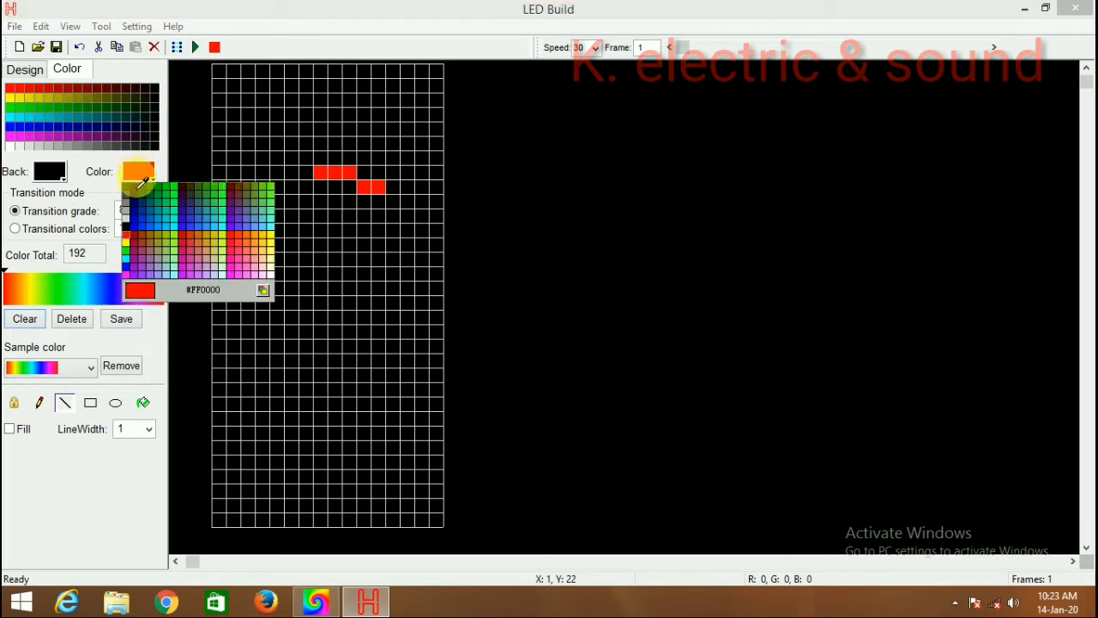
click(127, 236)
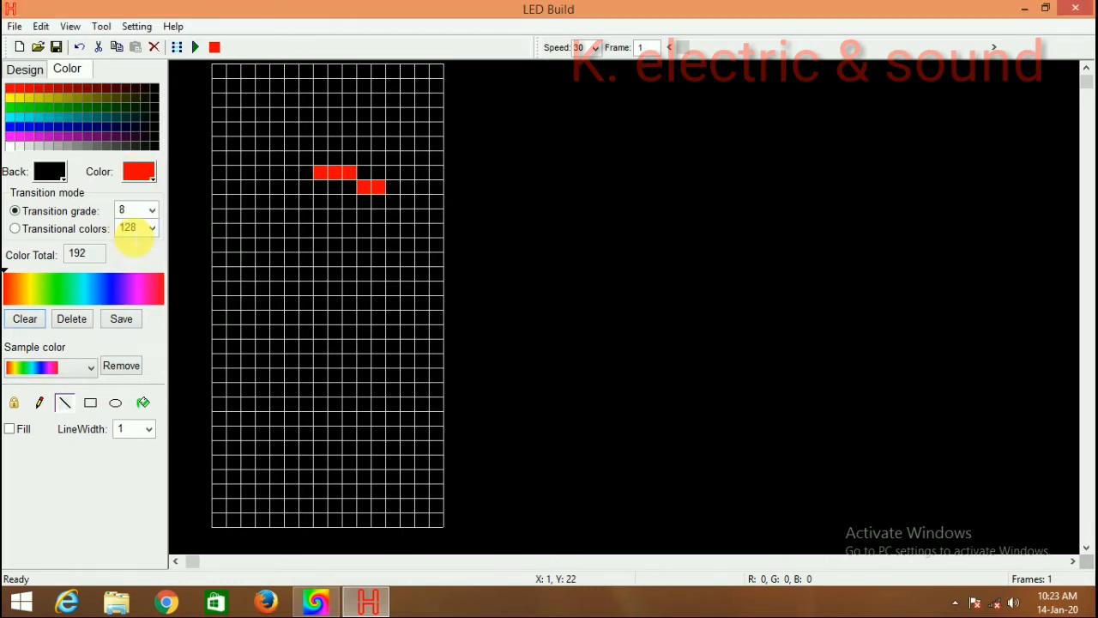
click(139, 172)
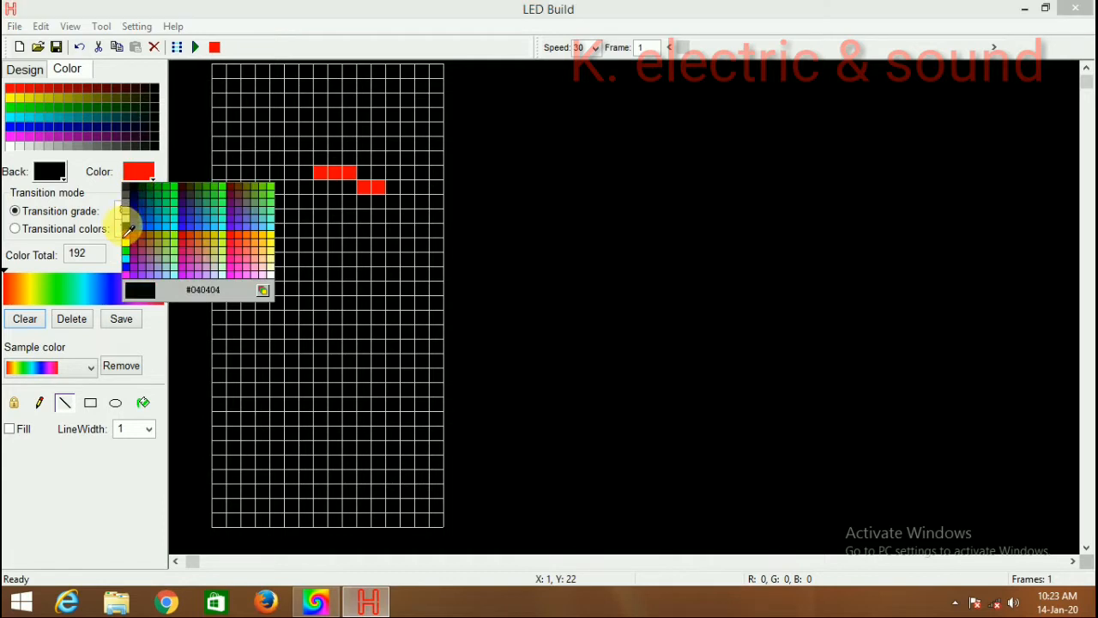
click(126, 228)
drag(315, 167, 375, 187)
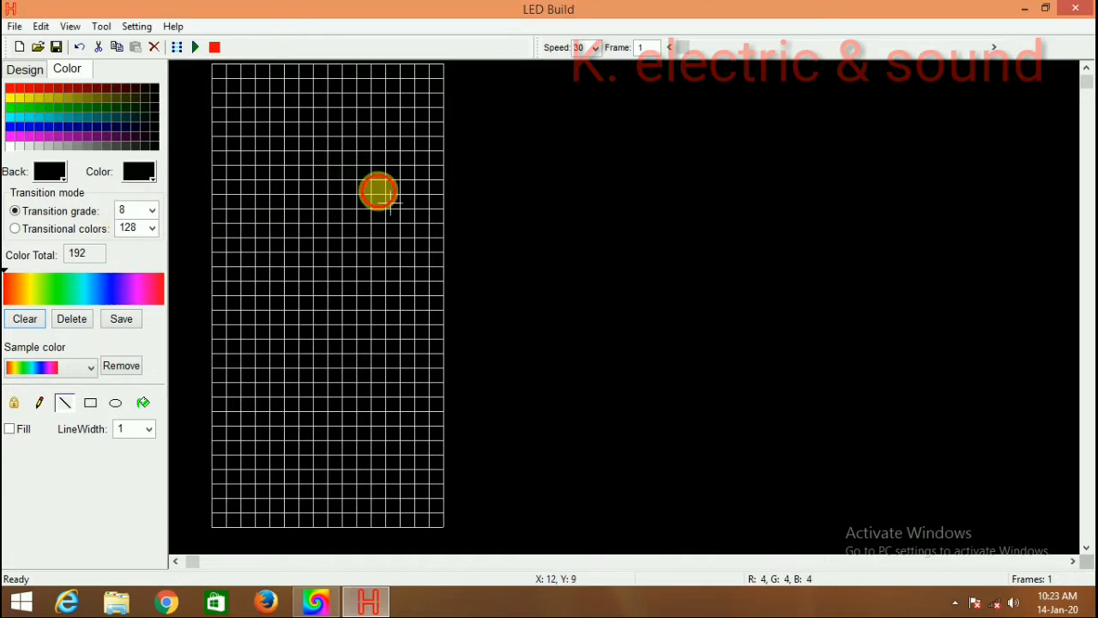
- Set the drawing color to red and draw two crossing diagonal lines across the upper 16 rows of the grid
click(140, 172)
click(129, 230)
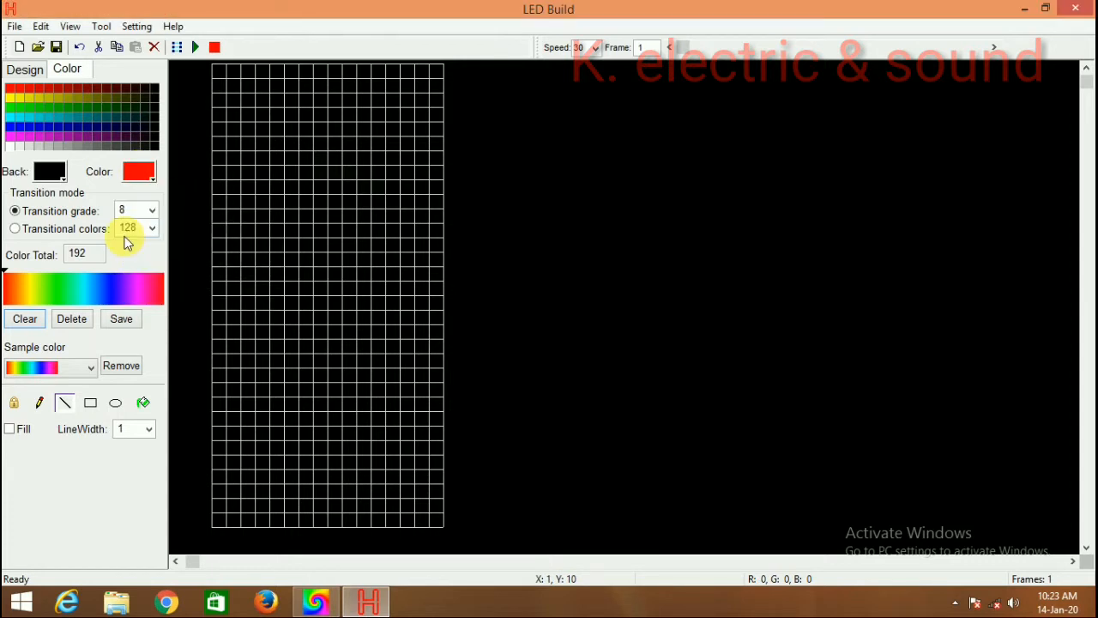
mouse_move(437, 73)
mouse_down()
mouse_move(348, 172)
mouse_move(219, 269)
mouse_move(221, 288)
mouse_up()
mouse_move(217, 72)
mouse_down()
mouse_move(248, 128)
mouse_move(435, 289)
mouse_up()
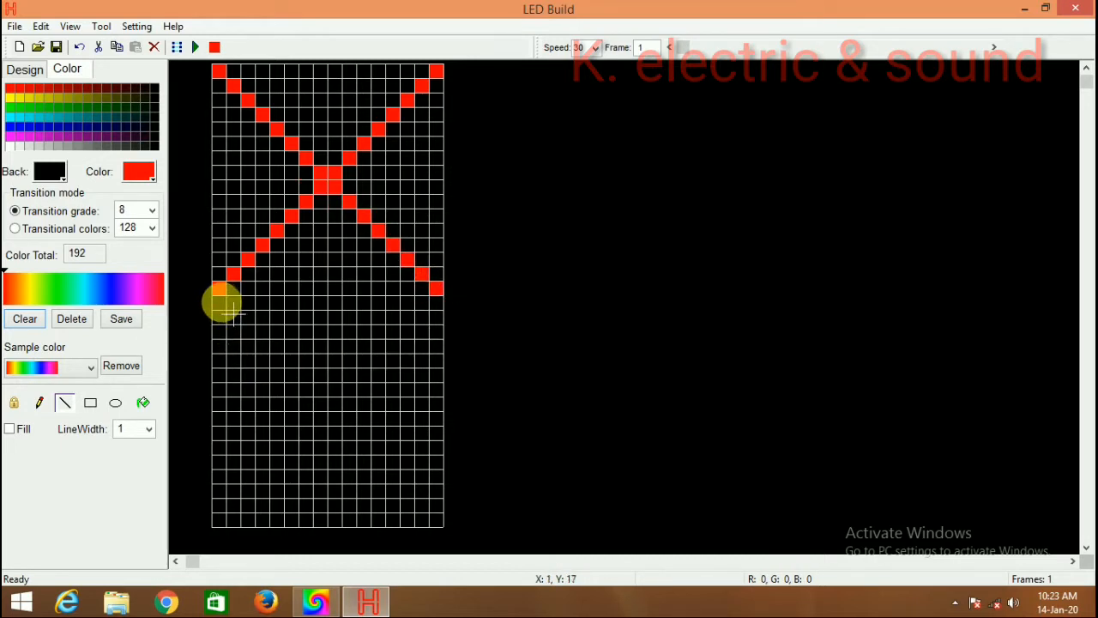
- Draw two crossing red diagonal lines across the lower half of the grid to form a second X
mouse_move(225, 305)
mouse_down()
mouse_move(217, 301)
mouse_move(436, 518)
mouse_up()
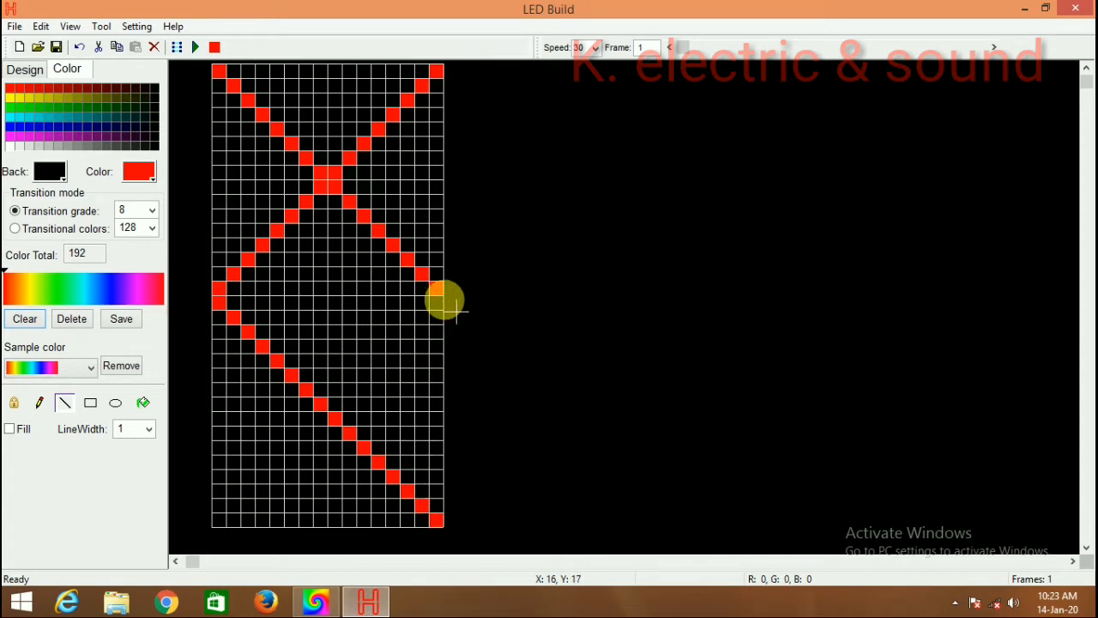
mouse_move(436, 317)
mouse_down()
mouse_move(431, 341)
mouse_move(421, 329)
mouse_move(437, 319)
mouse_up()
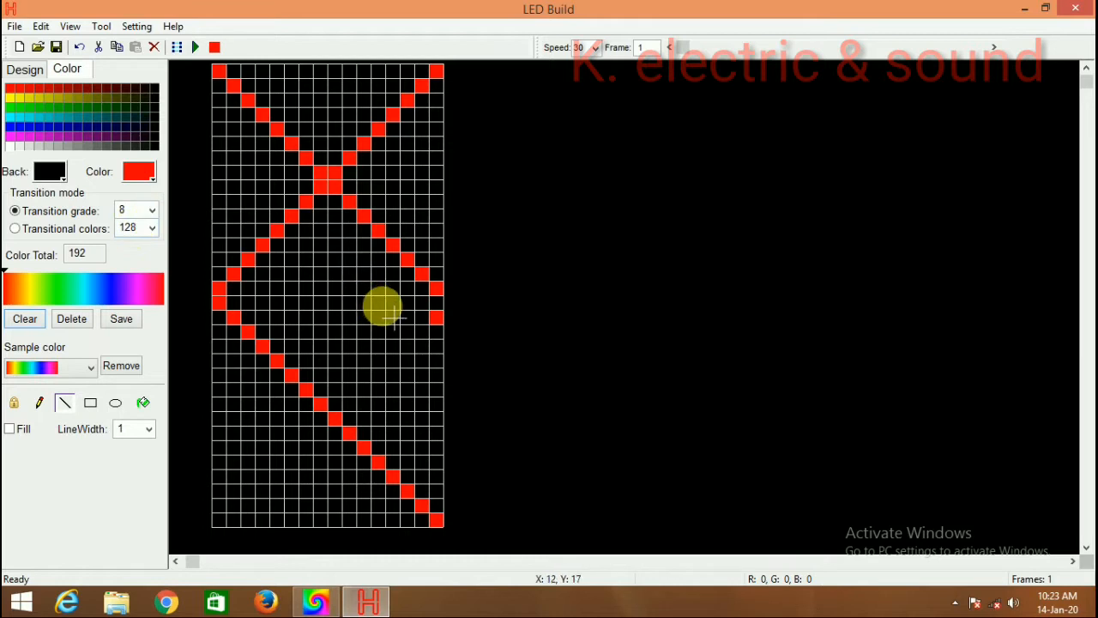
drag(437, 317, 217, 519)
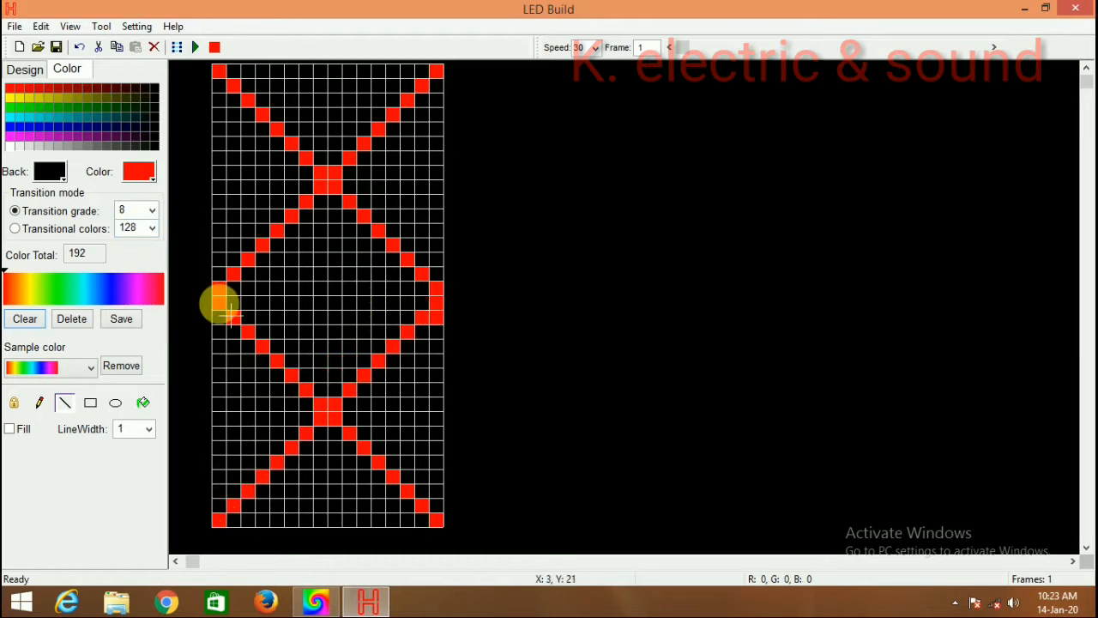
- Set the drawing color to black and erase the extra red pixel at X 16, Y 18 on the grid's edge
click(151, 174)
click(128, 221)
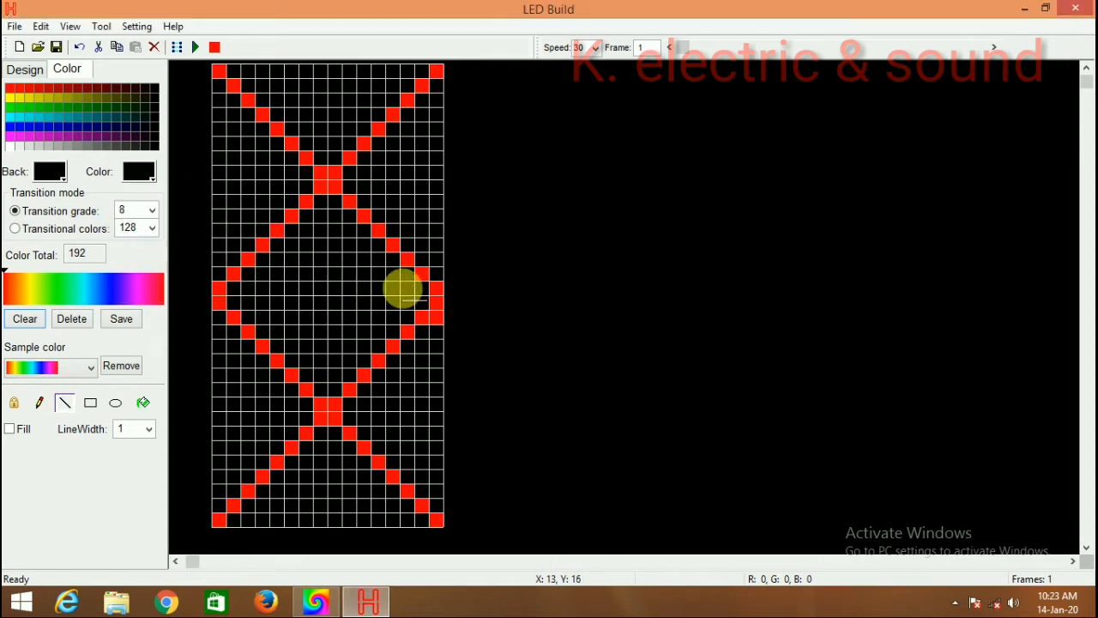
click(438, 318)
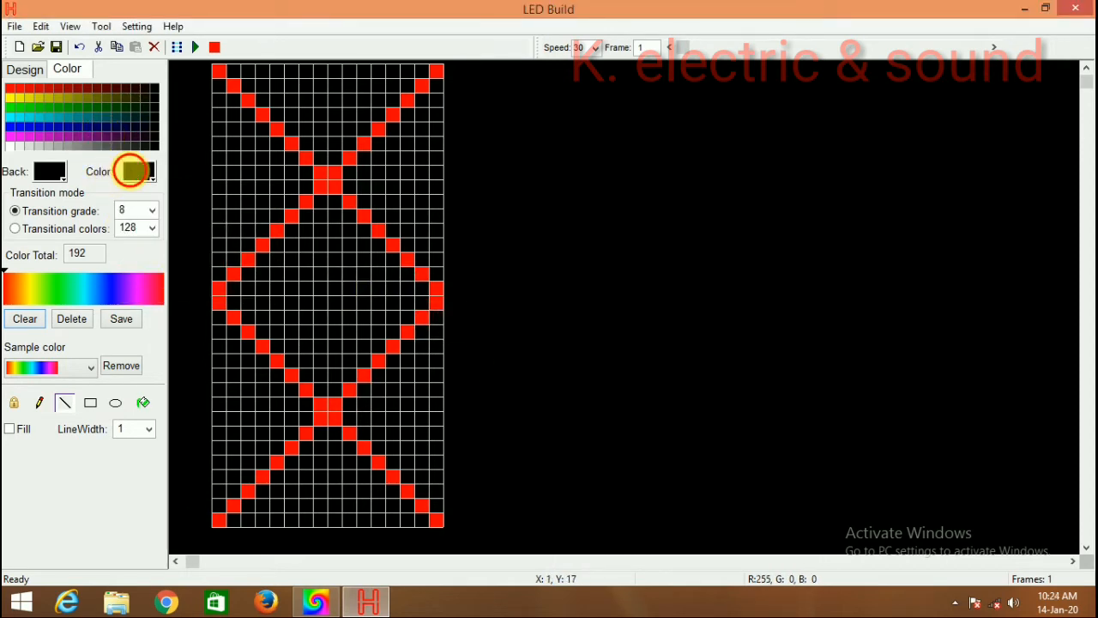
- Set the drawing color to blue and flood-fill the upper triangle, the central diamond and the lower triangle between the red lines
click(130, 171)
click(126, 271)
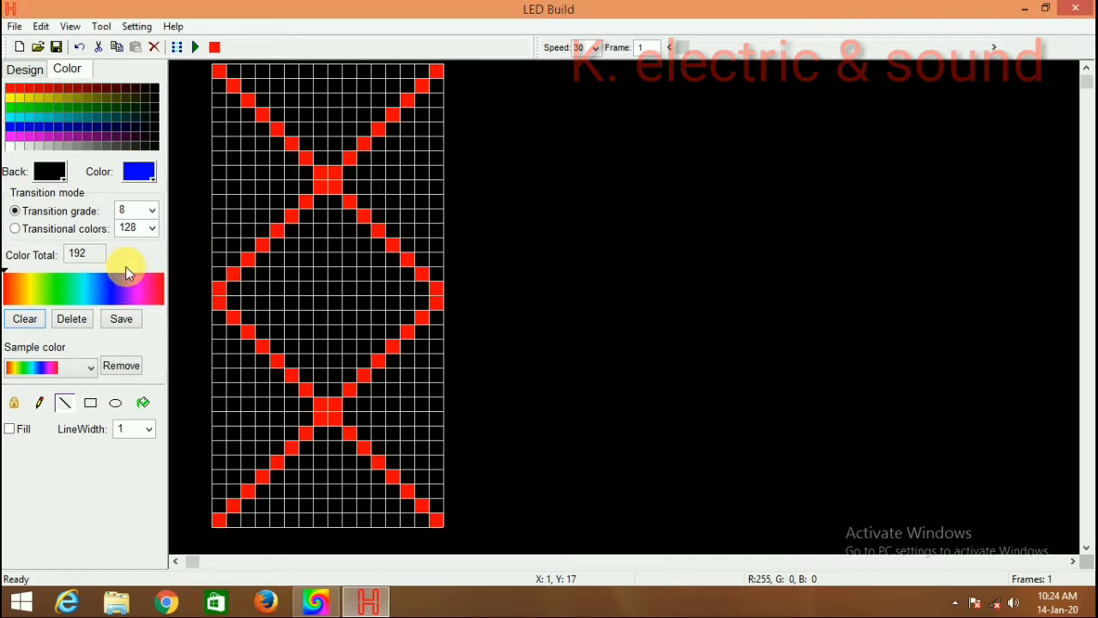
click(143, 403)
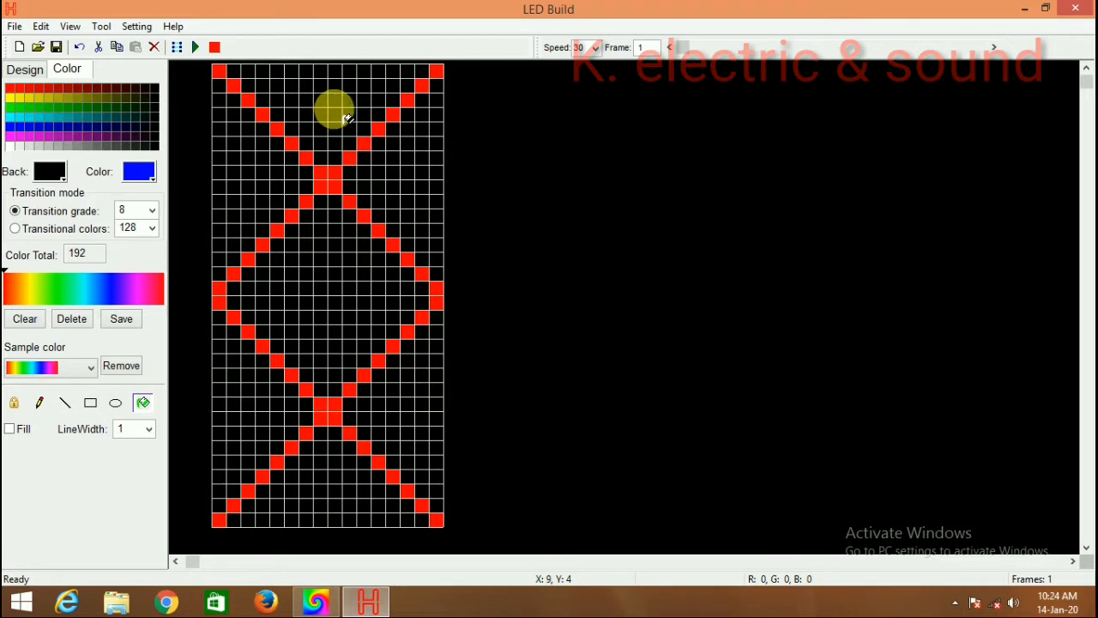
click(346, 119)
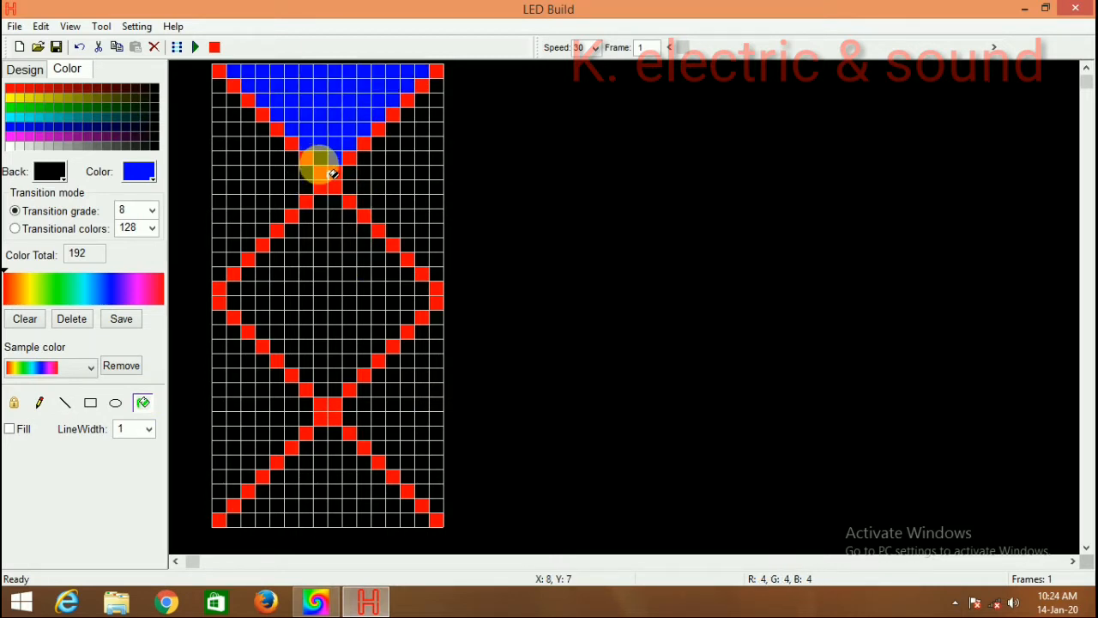
click(348, 285)
click(359, 471)
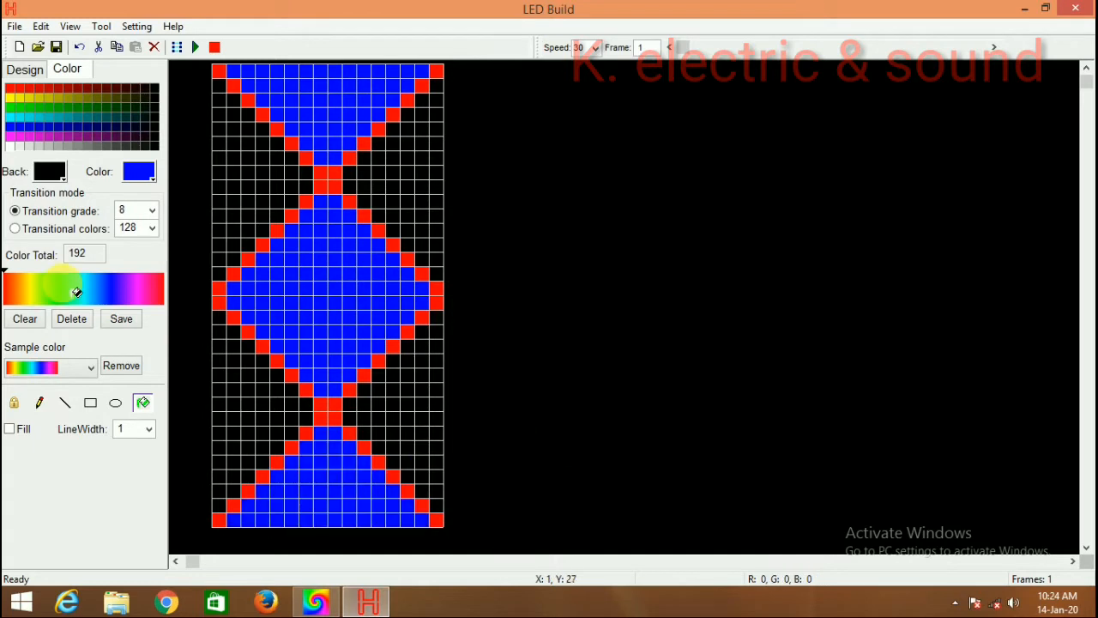
- Enable Recycling before a color and generate 100 Moving frames each for Up, Down, Left and Right, in that order
click(26, 69)
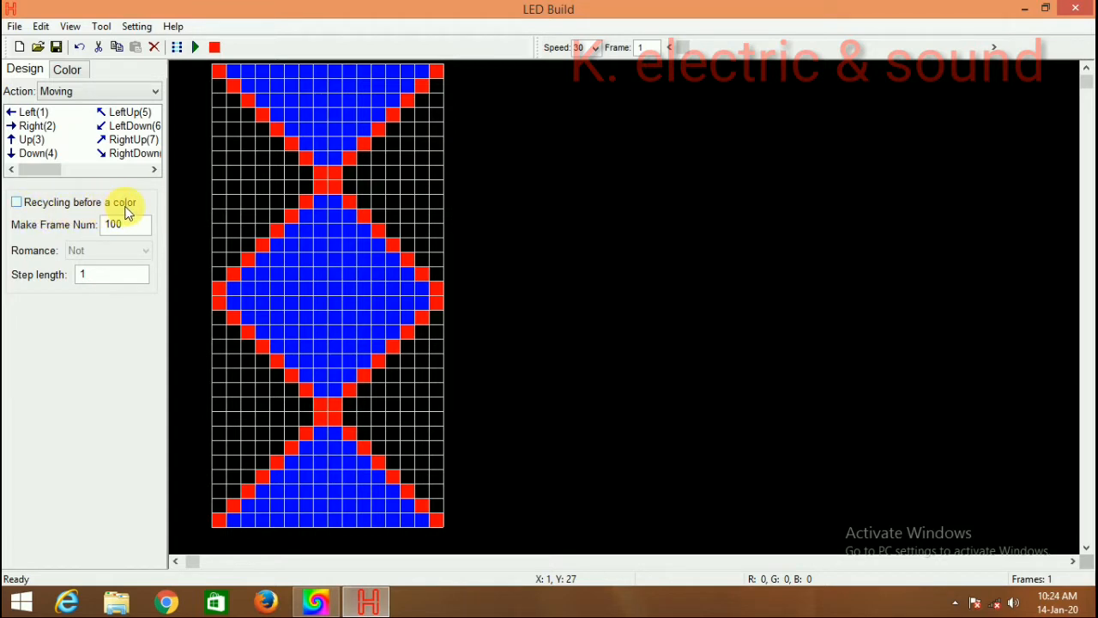
click(16, 202)
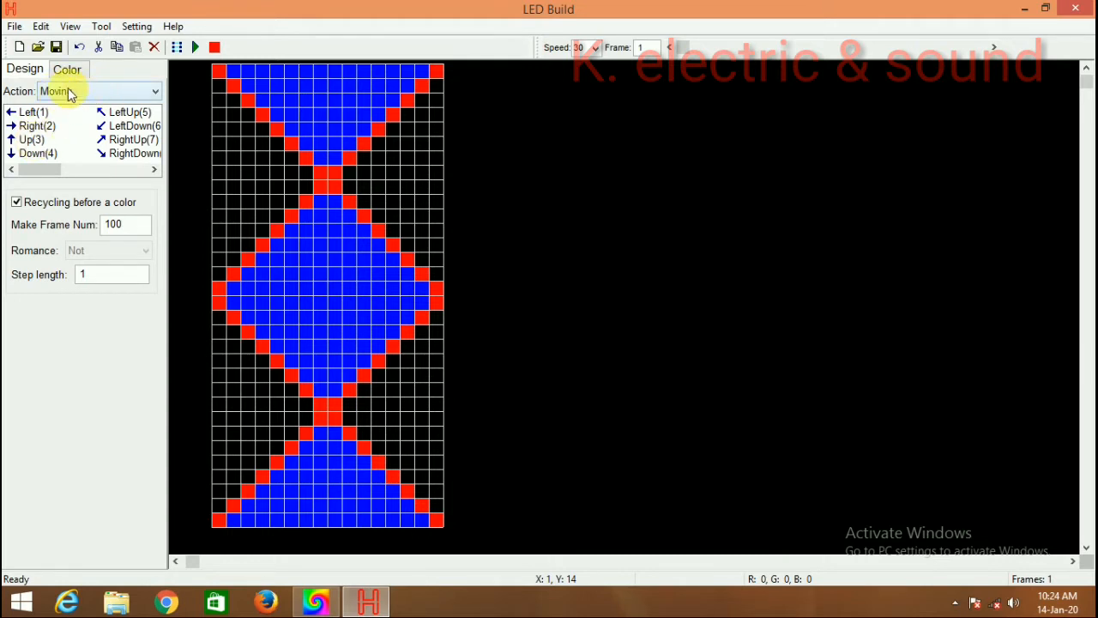
click(153, 94)
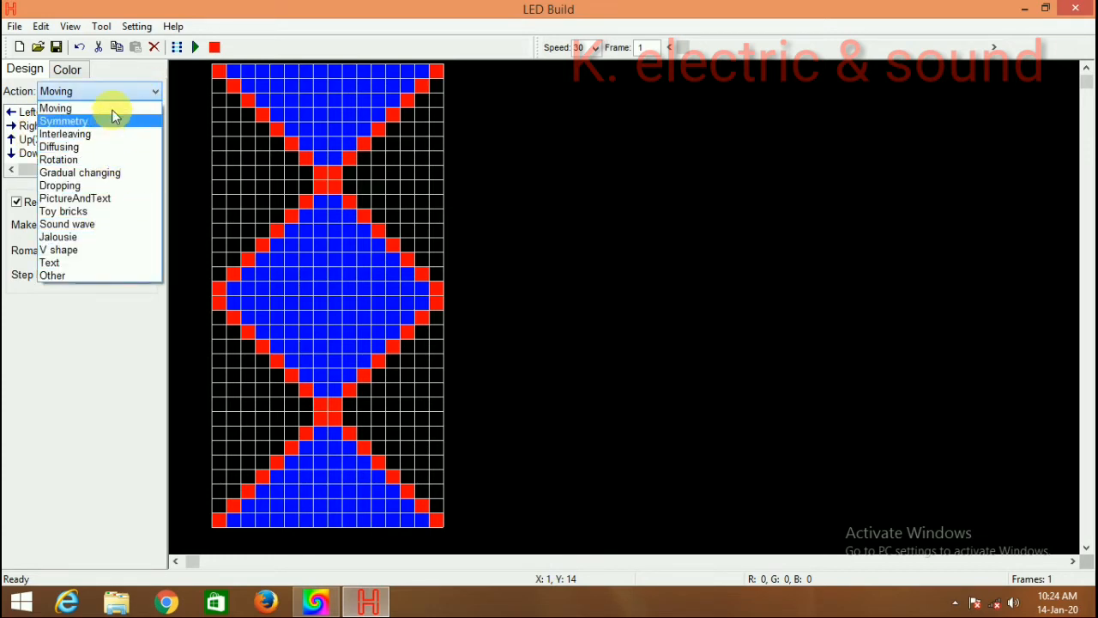
click(152, 89)
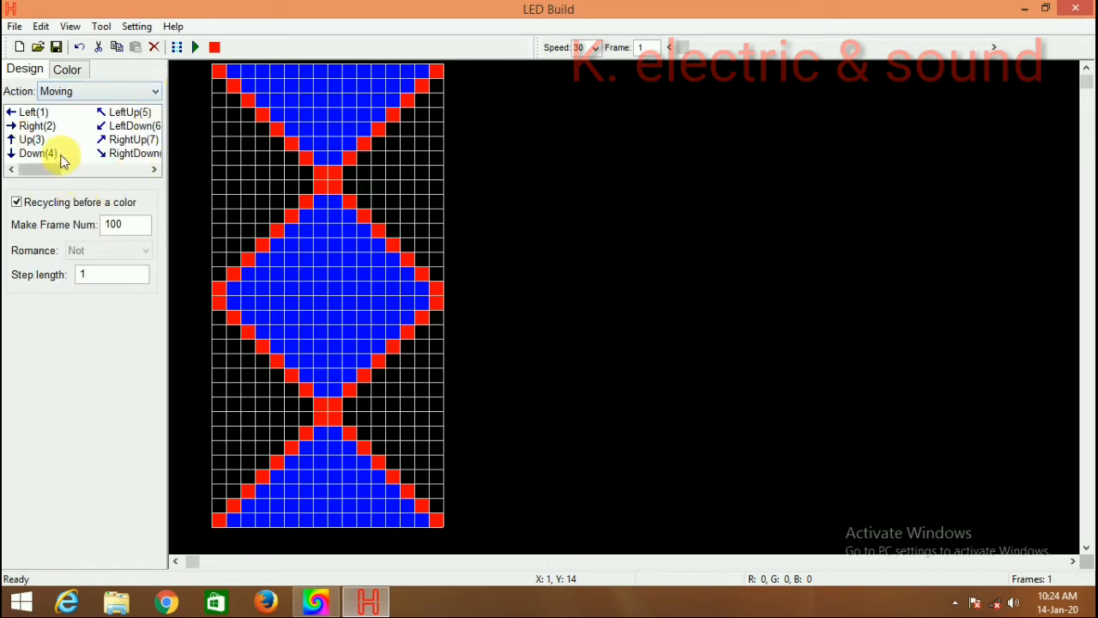
click(38, 142)
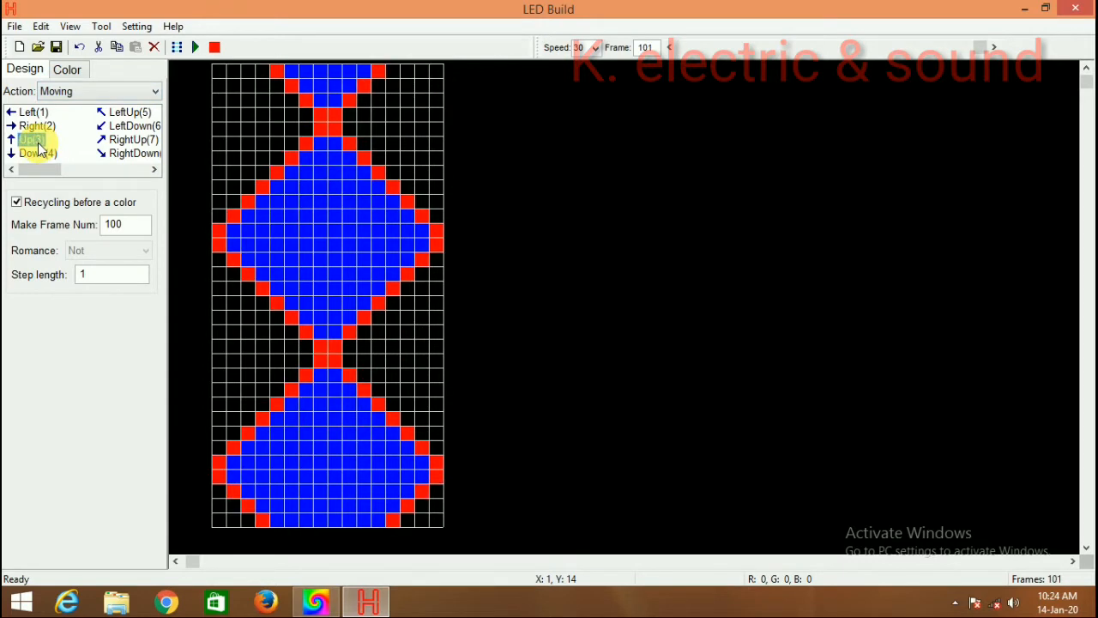
click(39, 153)
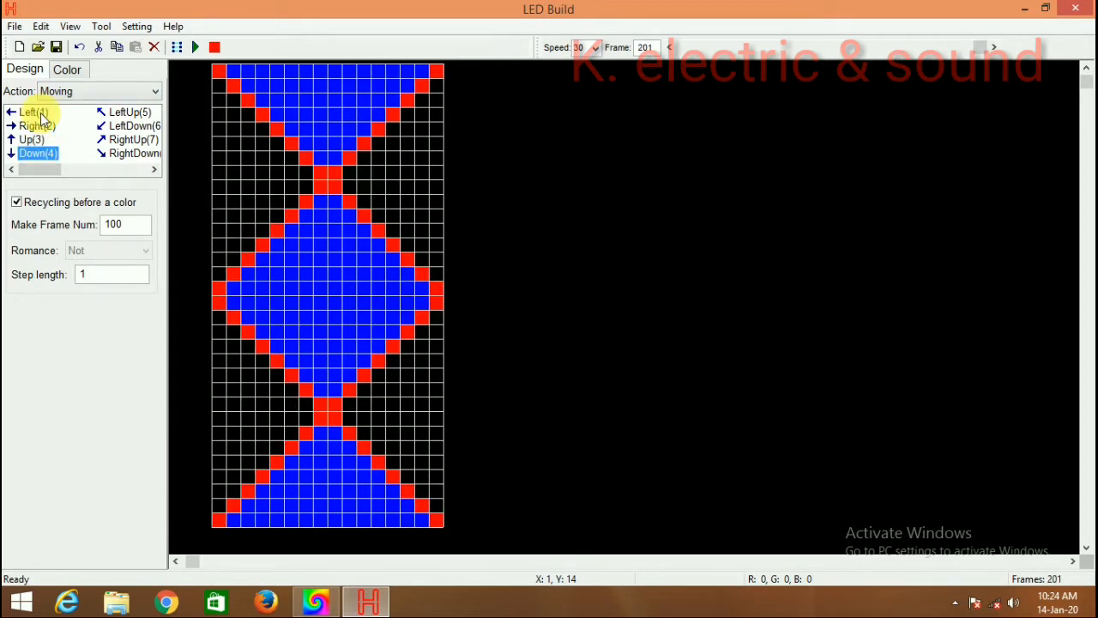
click(41, 113)
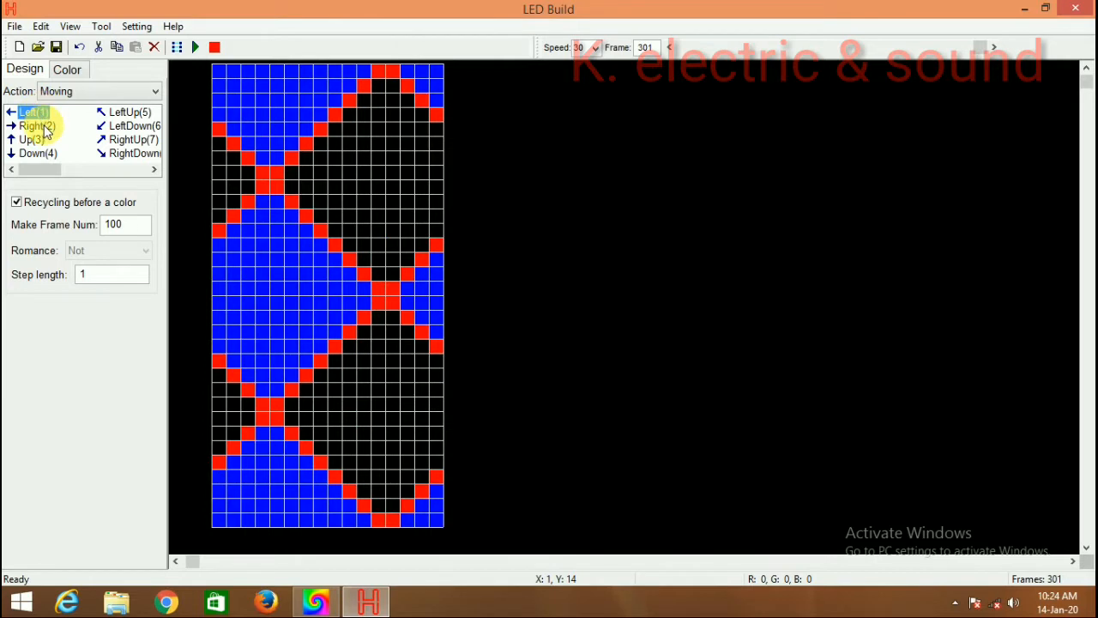
click(45, 127)
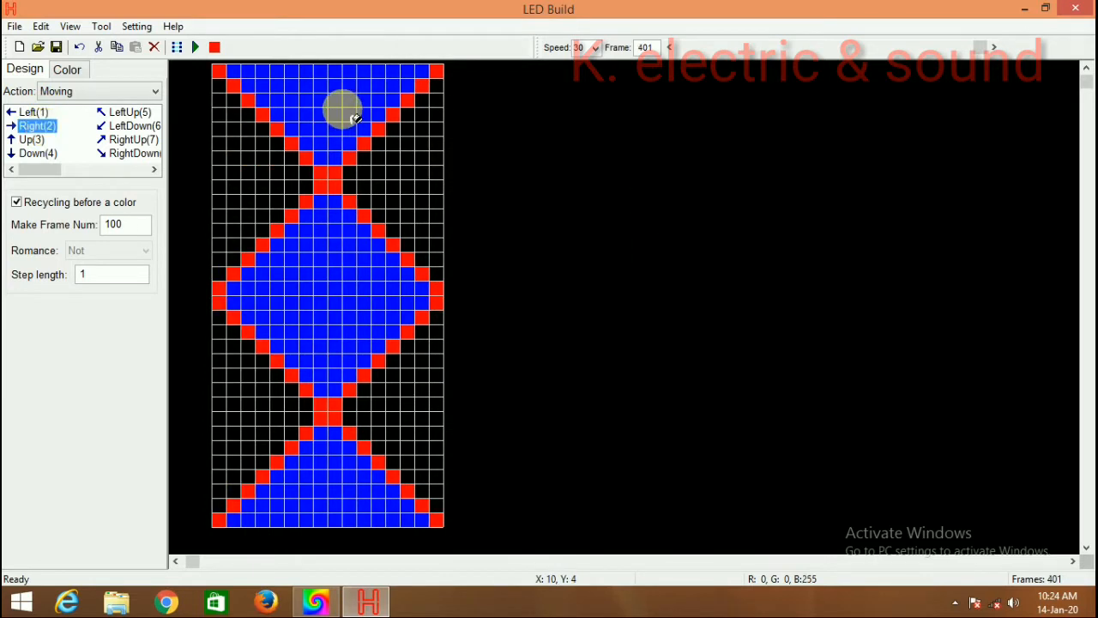
- Play the generated animation, stop it, and go to the last frame, 401
click(197, 51)
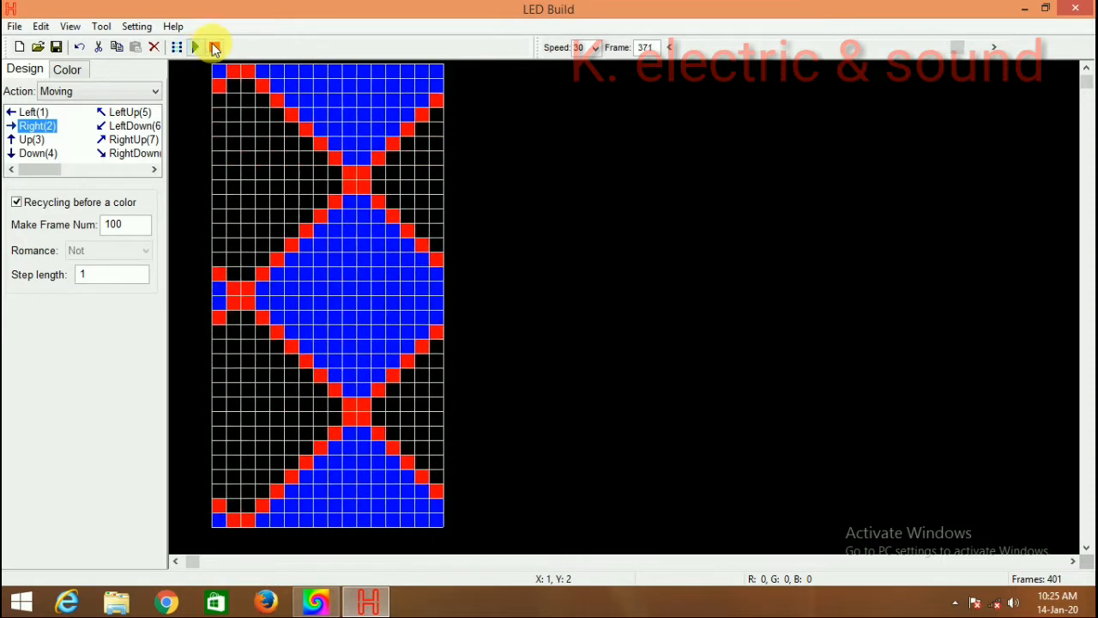
click(215, 48)
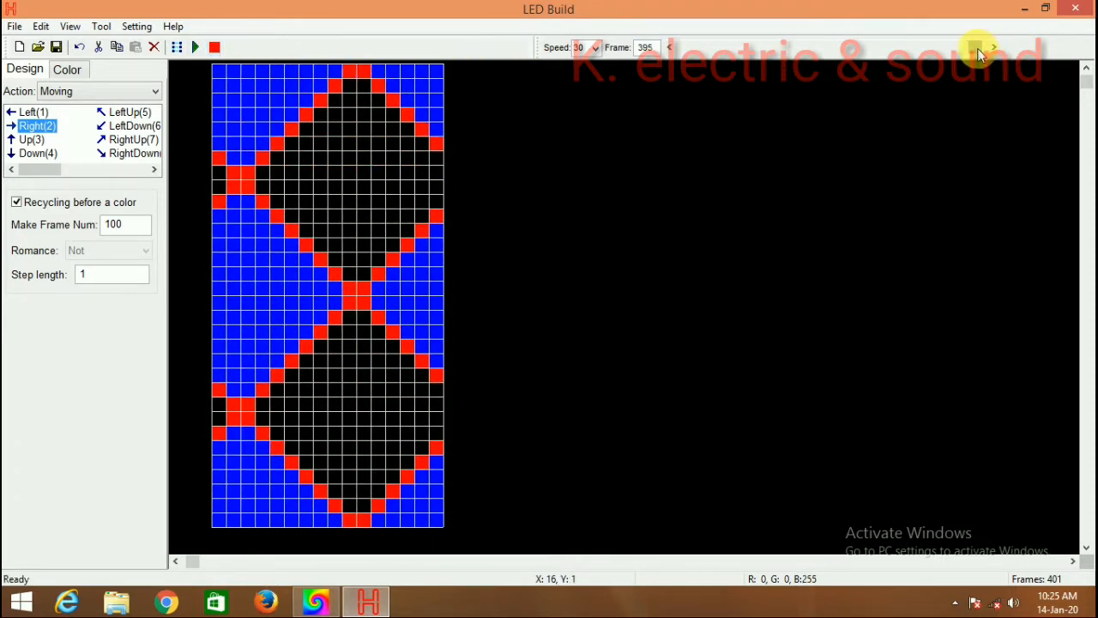
drag(975, 49, 989, 52)
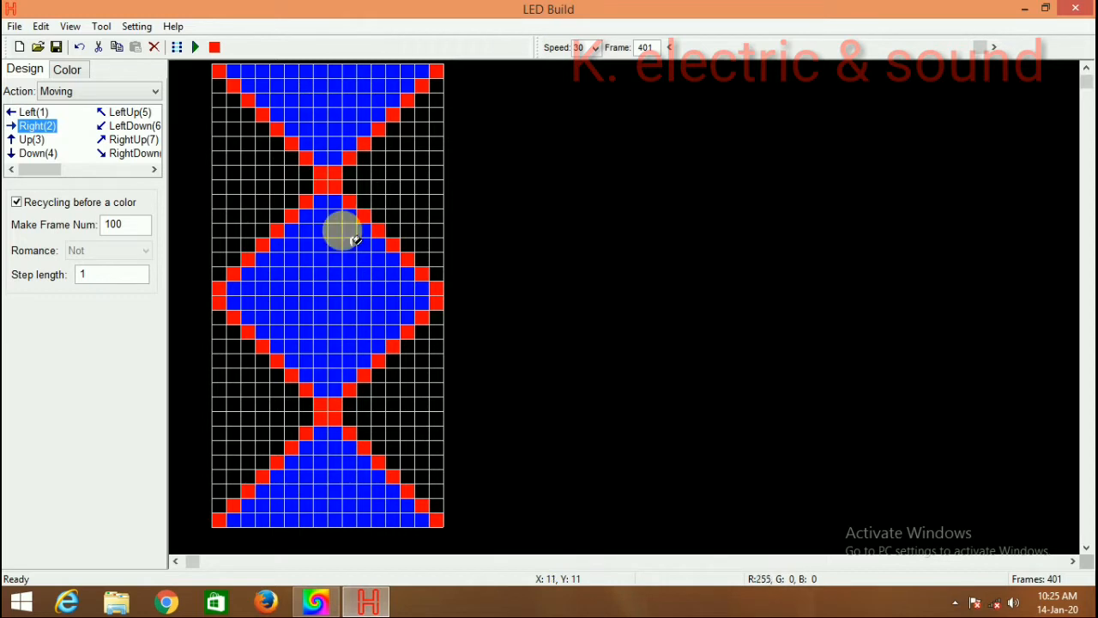
right_click(333, 215)
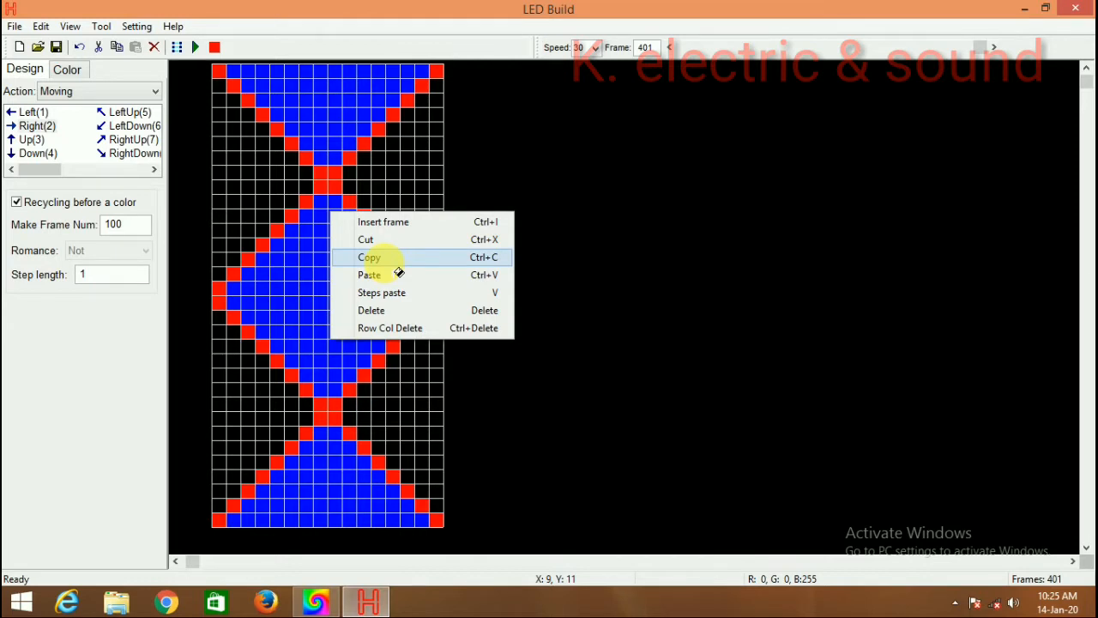
click(385, 259)
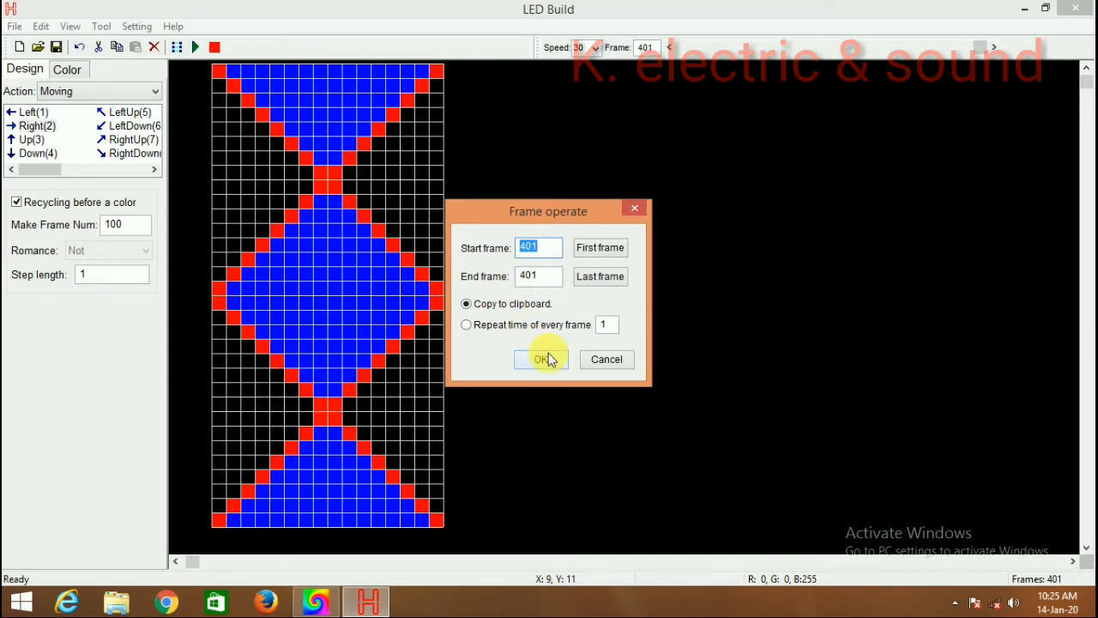
click(637, 206)
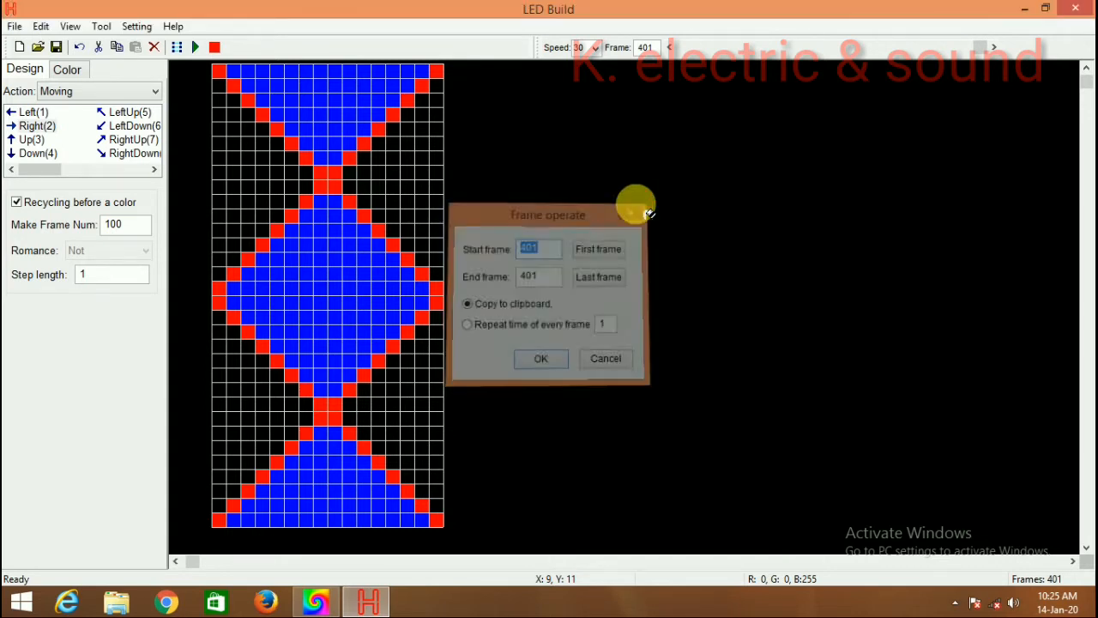
- Go to frame 1 and copy only that frame to the clipboard
drag(988, 53, 676, 105)
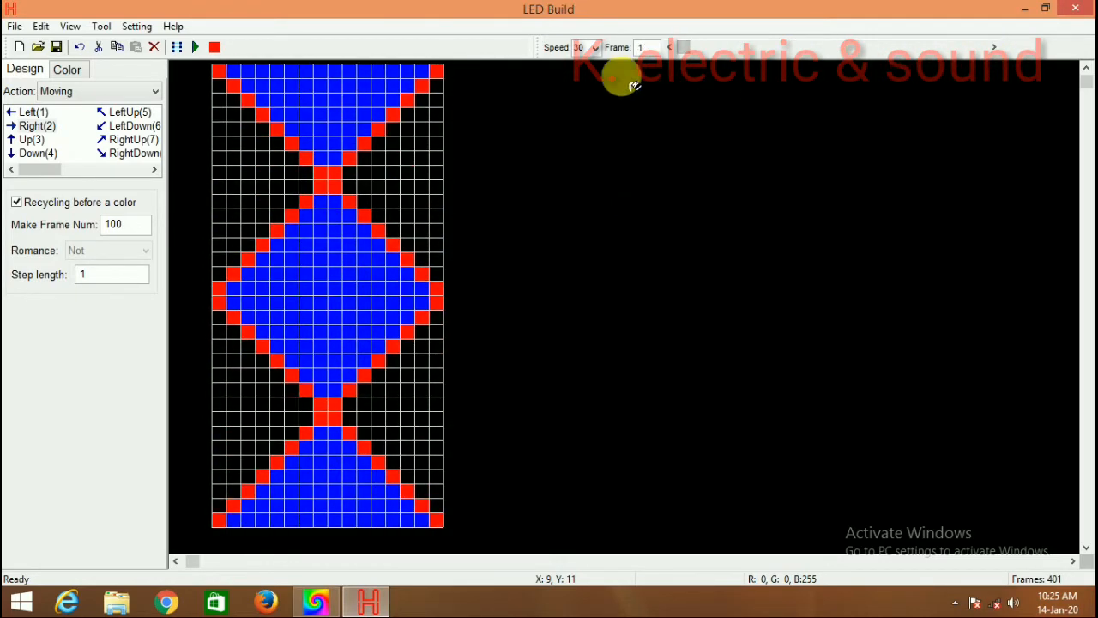
right_click(404, 206)
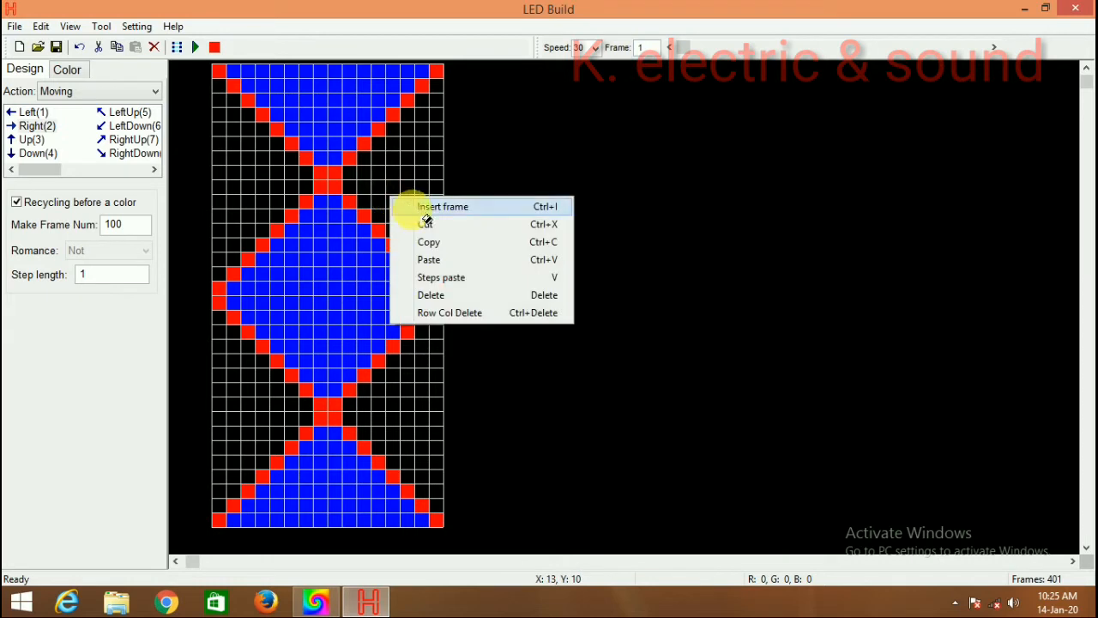
click(436, 243)
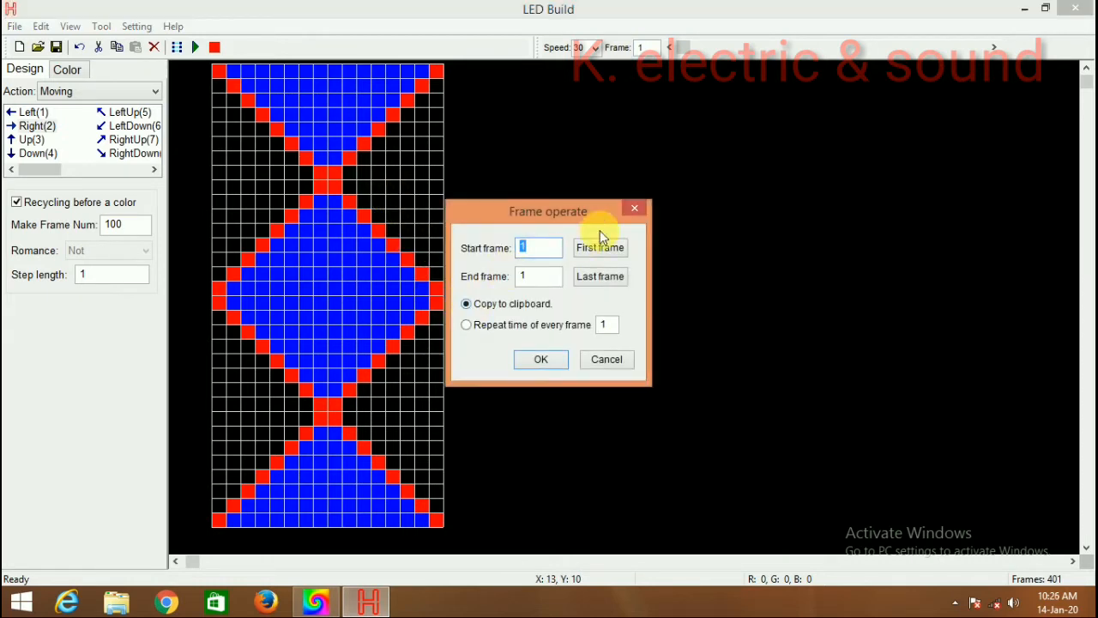
click(558, 360)
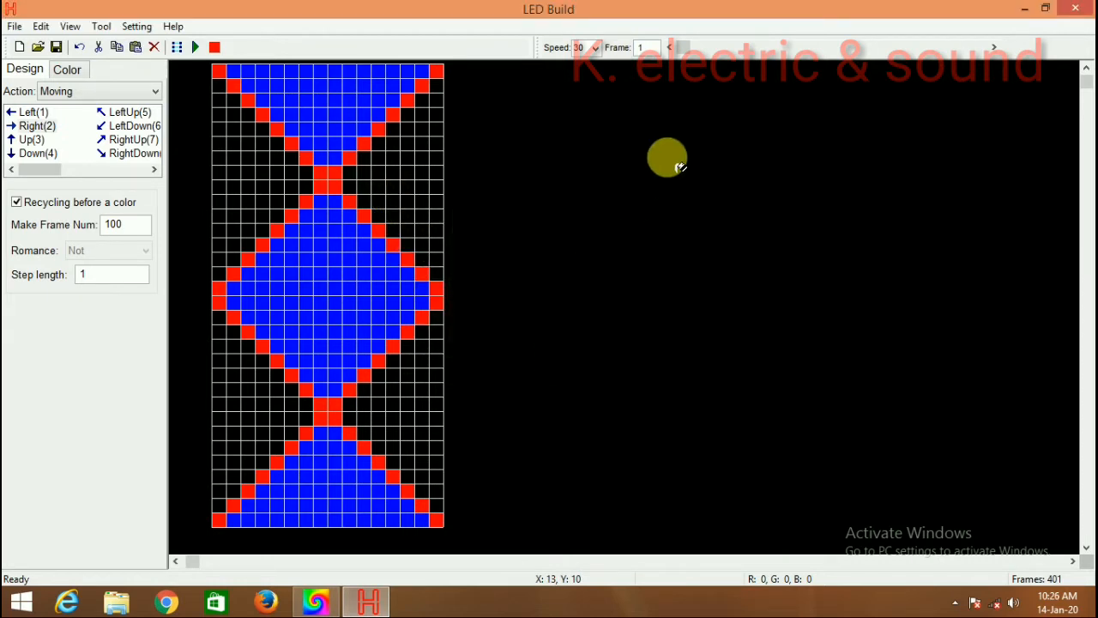
- Insert a blank frame after frame 401, and paste the copied frame in Insert mode with place 1 and direction Originally
drag(684, 51, 996, 64)
right_click(308, 230)
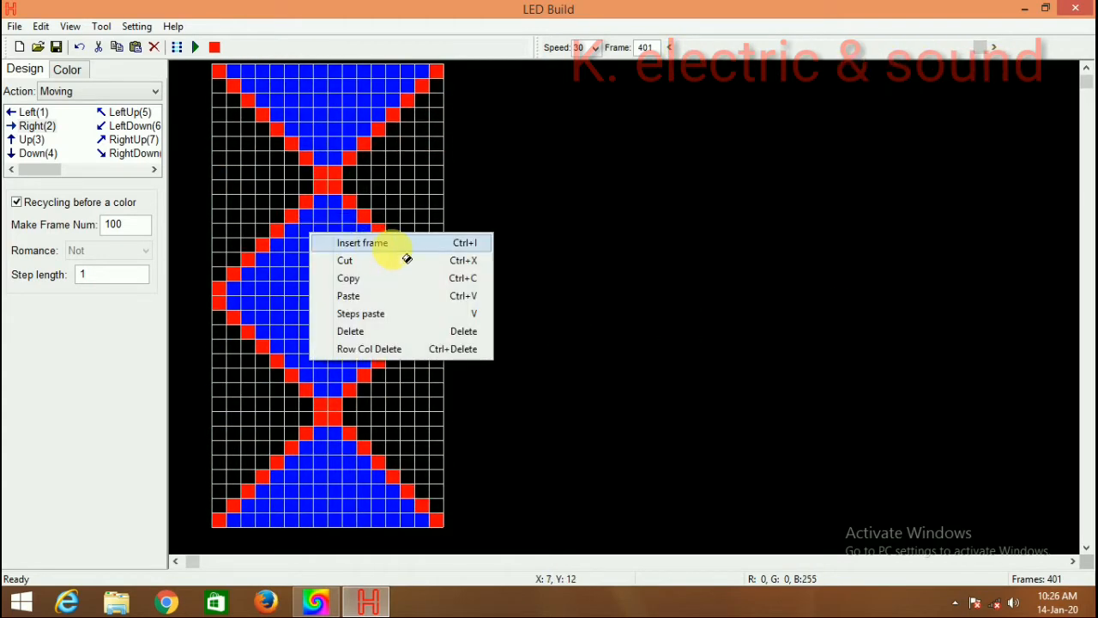
click(395, 244)
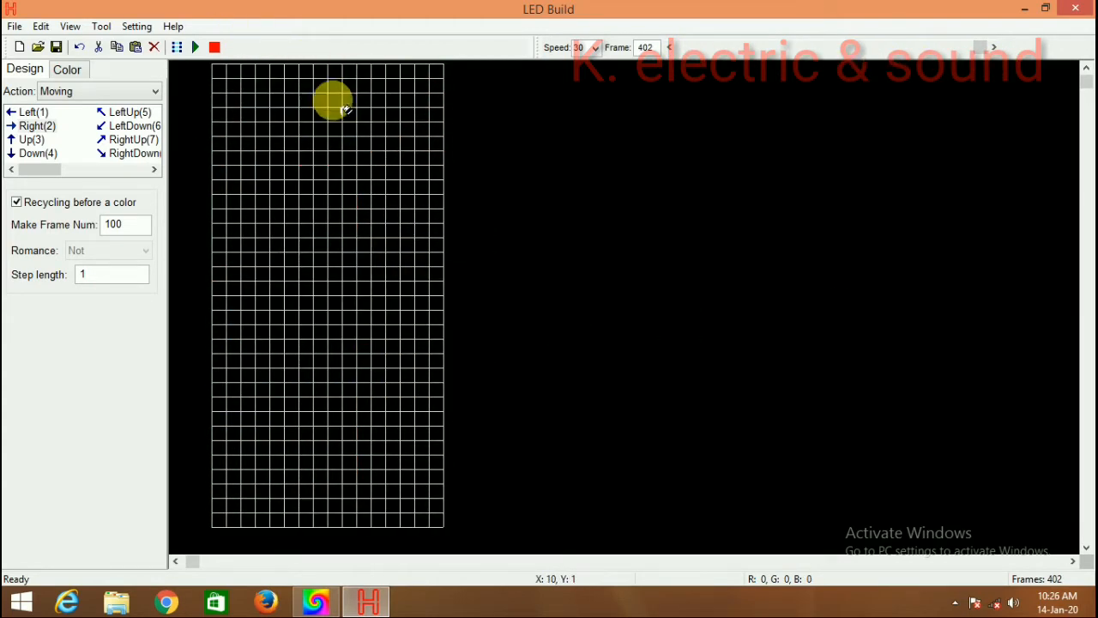
right_click(310, 140)
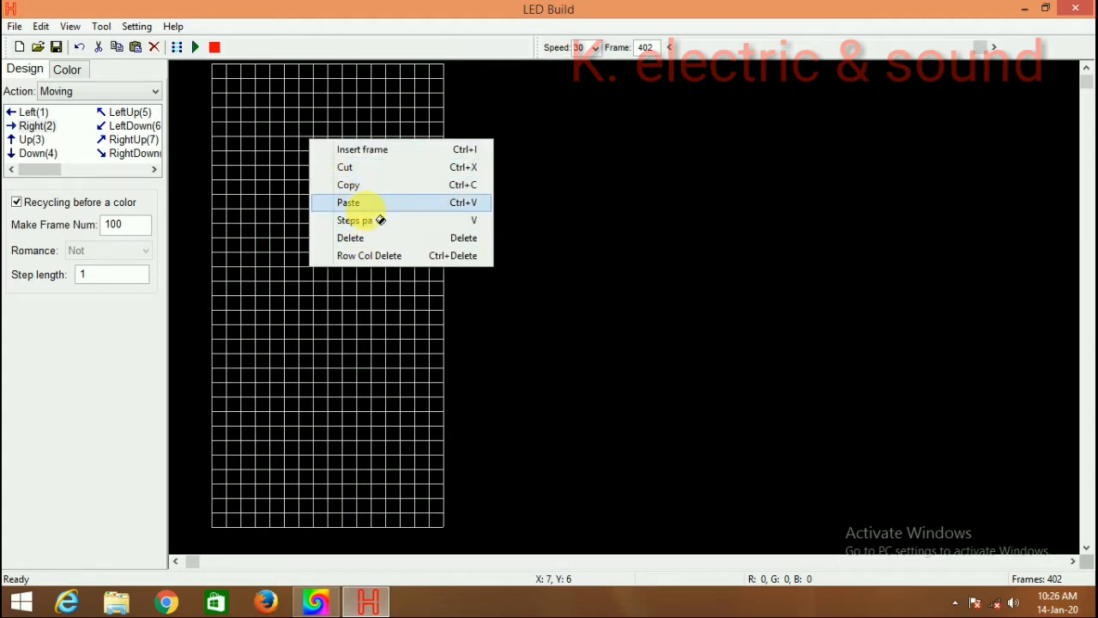
click(361, 203)
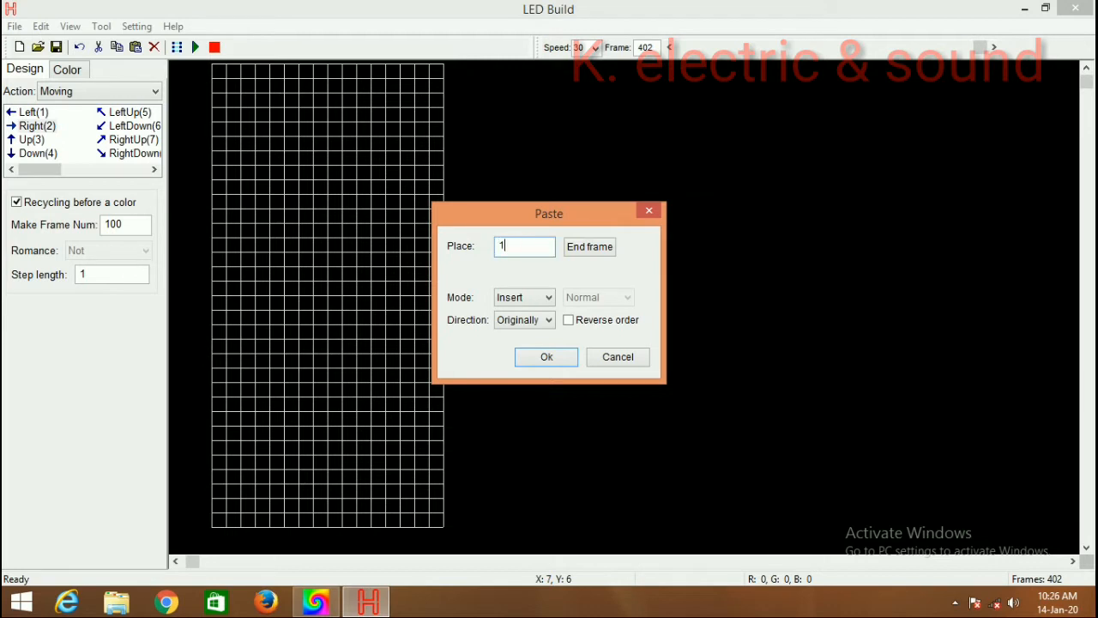
click(548, 356)
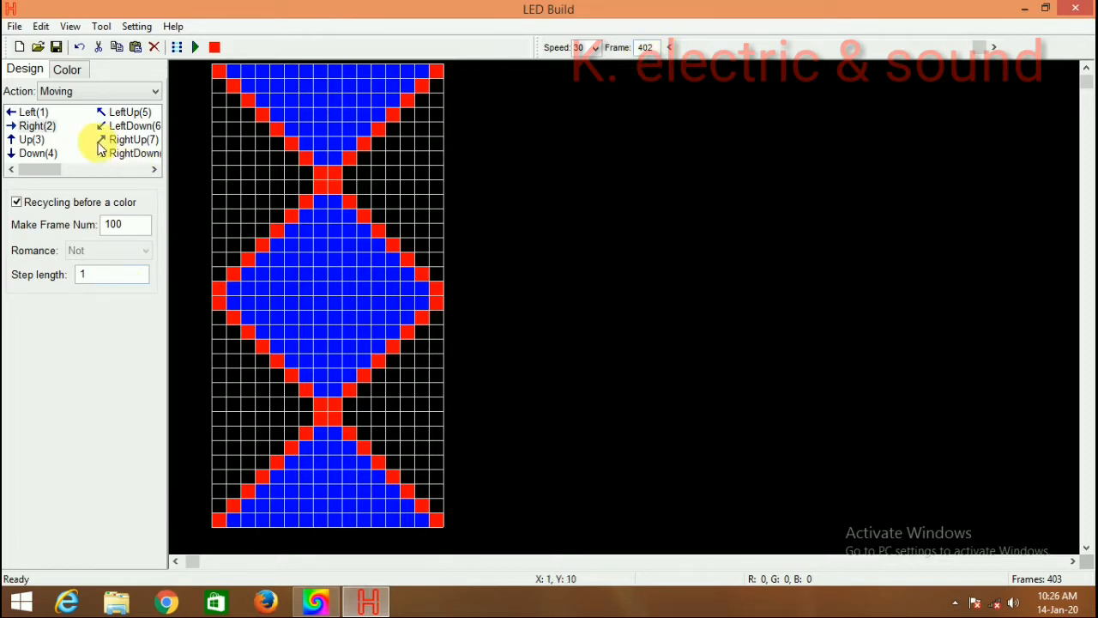
- Set the drawing color to green #00FF00 and flood-fill all four black side areas of frame 402, including the leftover black pixels
click(70, 69)
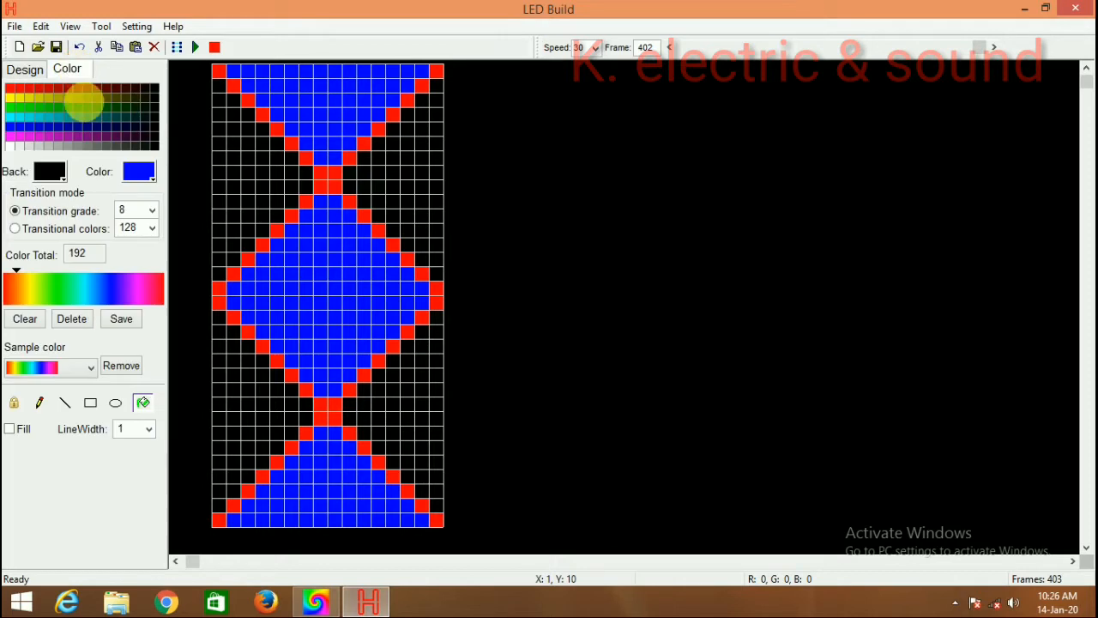
click(144, 177)
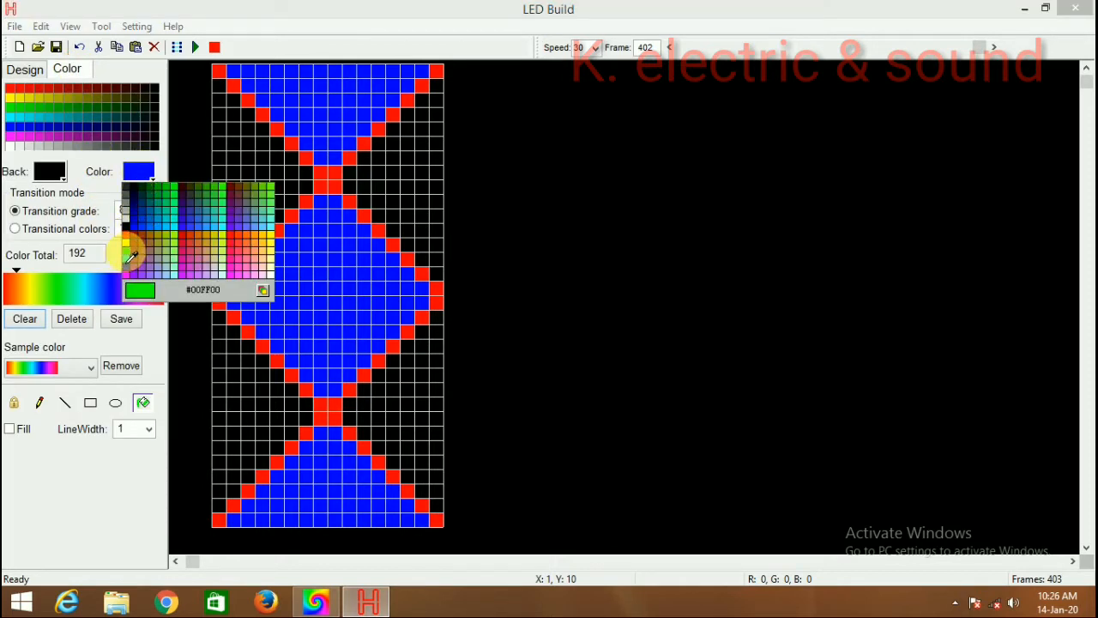
click(130, 256)
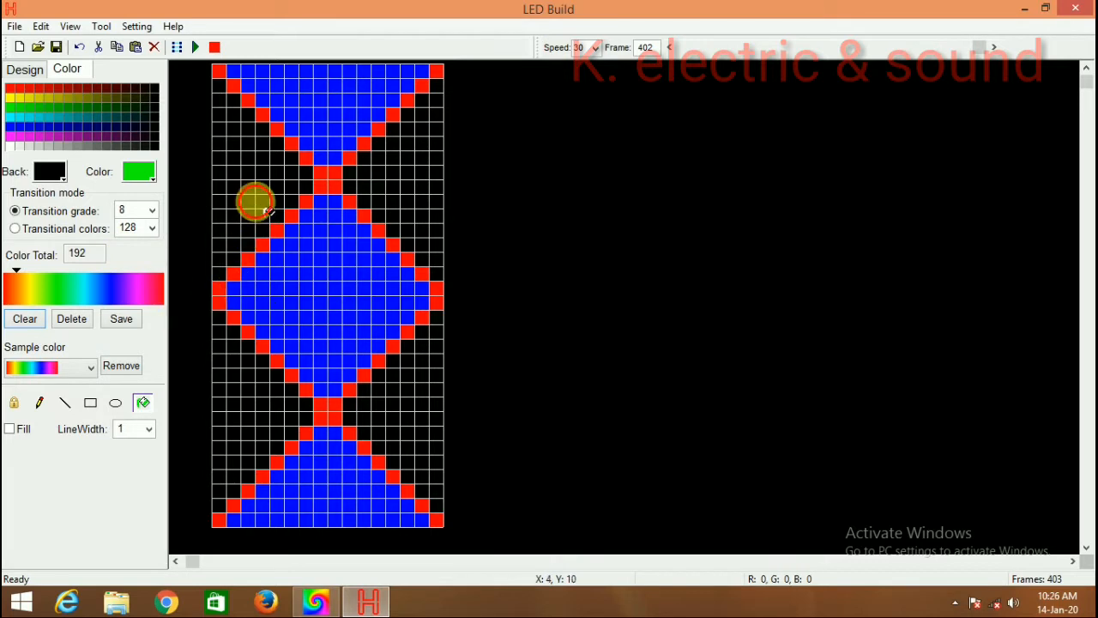
click(256, 202)
click(424, 187)
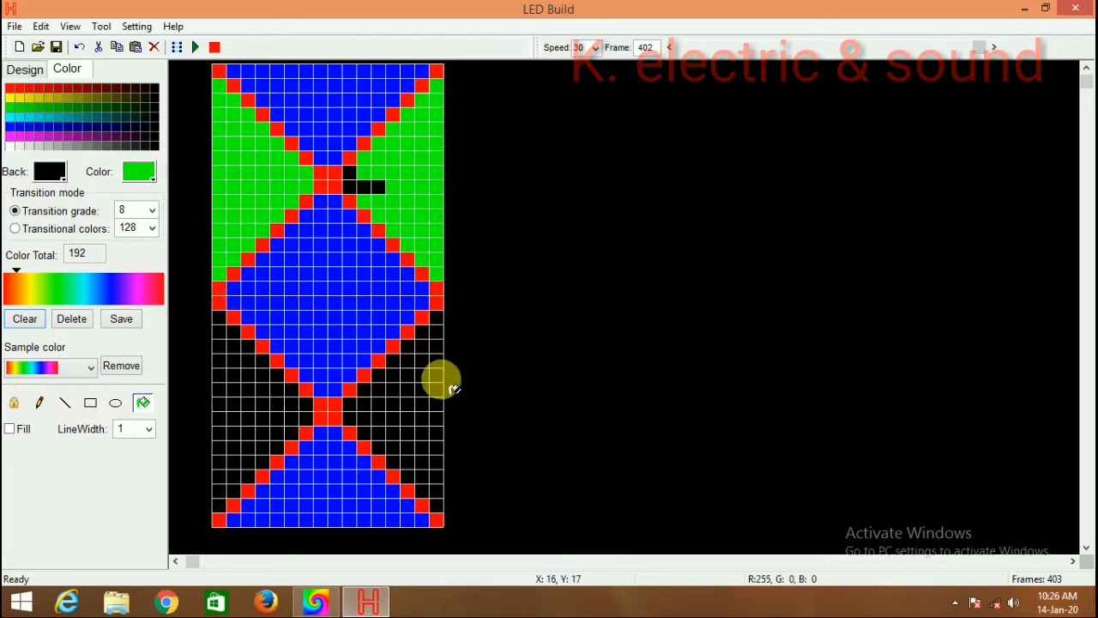
click(361, 183)
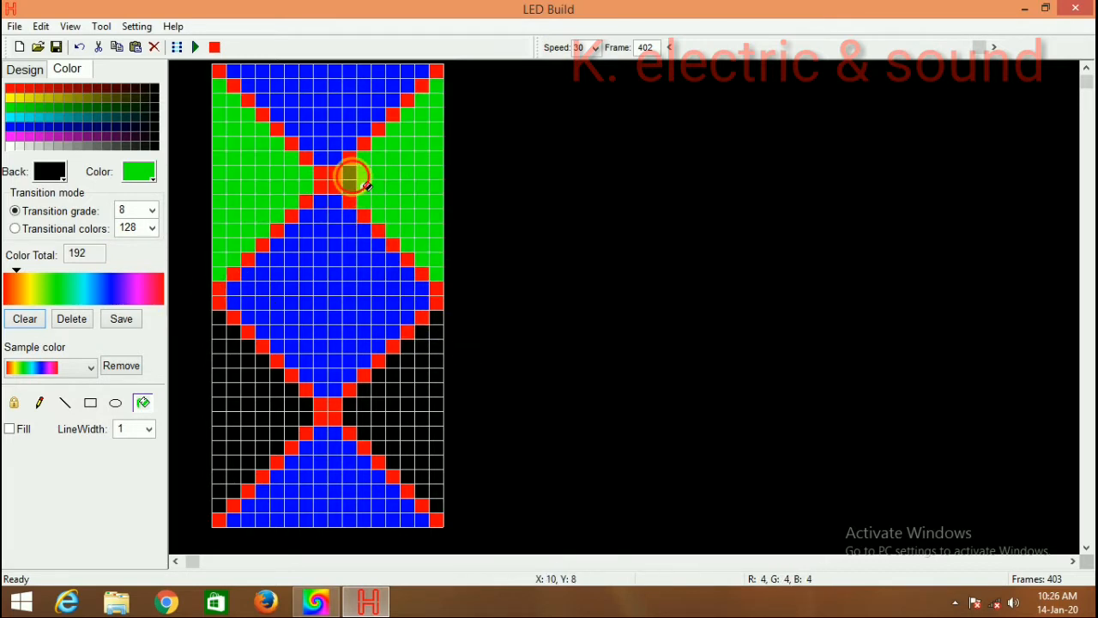
click(427, 359)
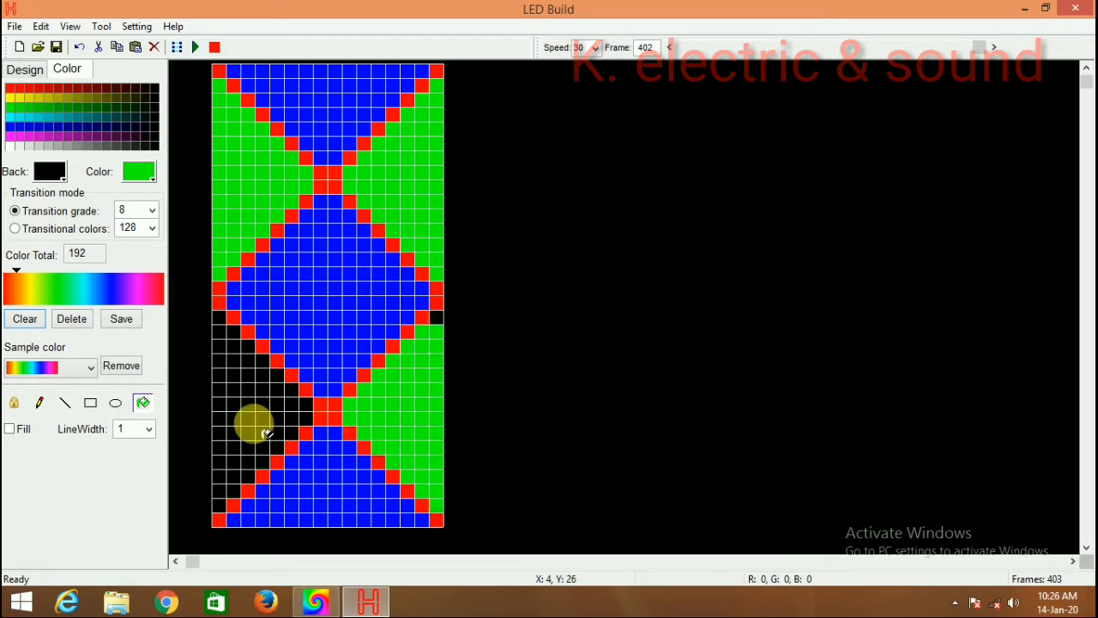
click(266, 434)
click(436, 319)
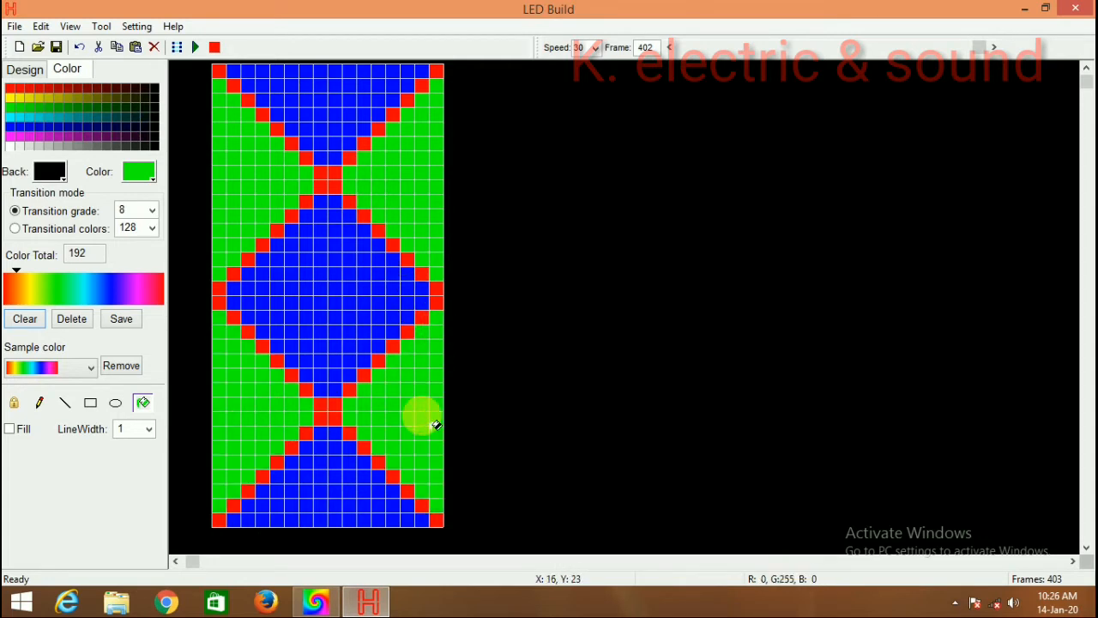
- Generate 100 Moving frames each for Up, Down, Left and Right from frame 402, recycling before a color with step length 1
click(27, 75)
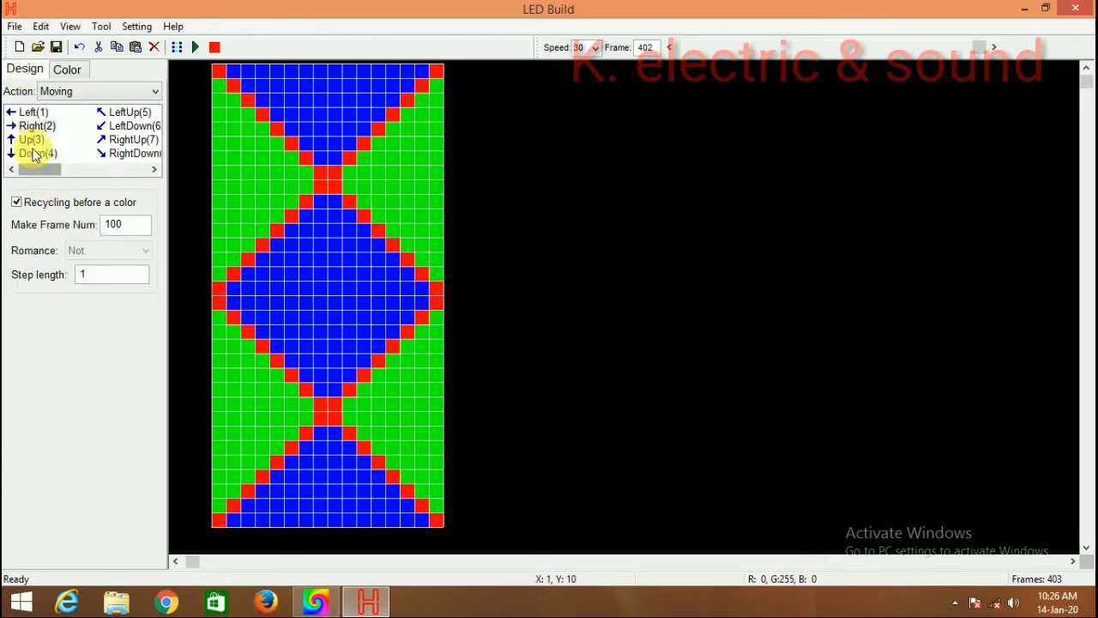
double_click(35, 140)
double_click(36, 154)
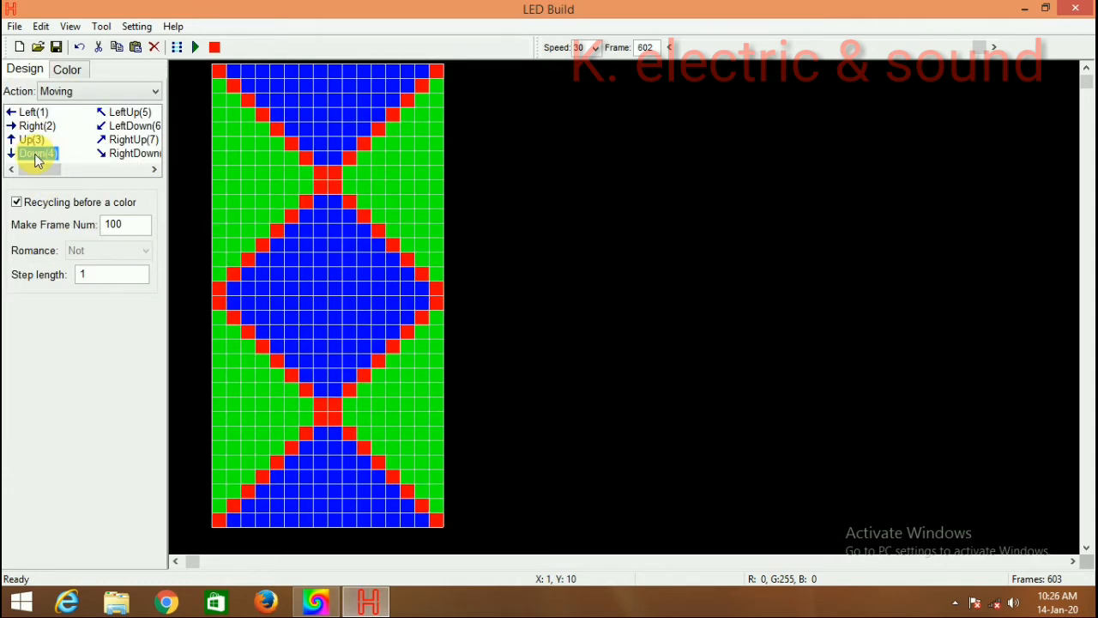
double_click(35, 113)
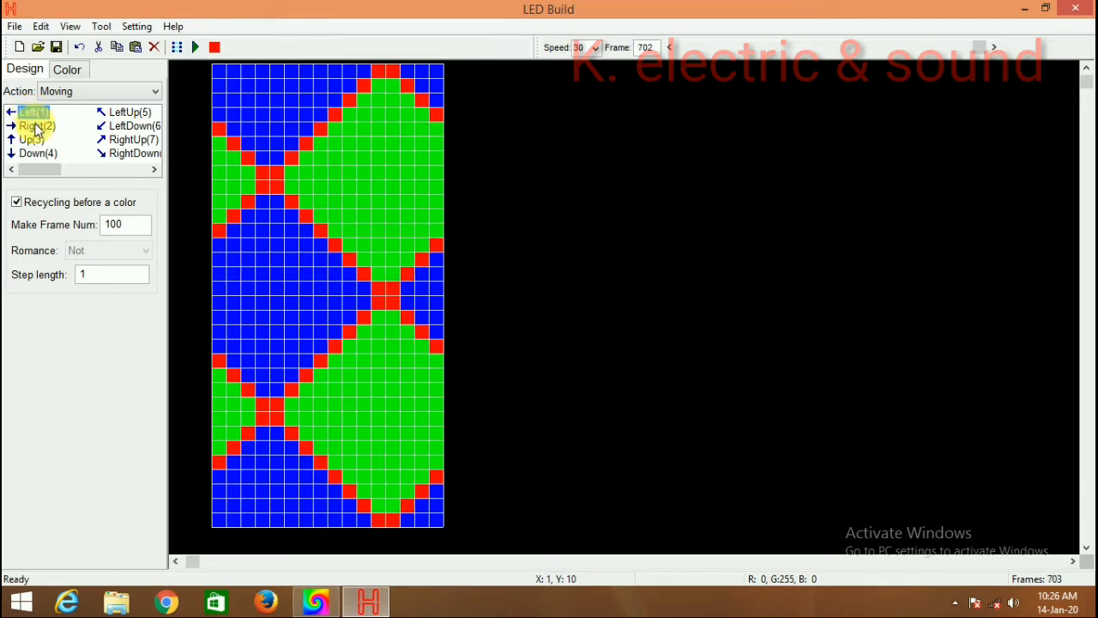
double_click(36, 127)
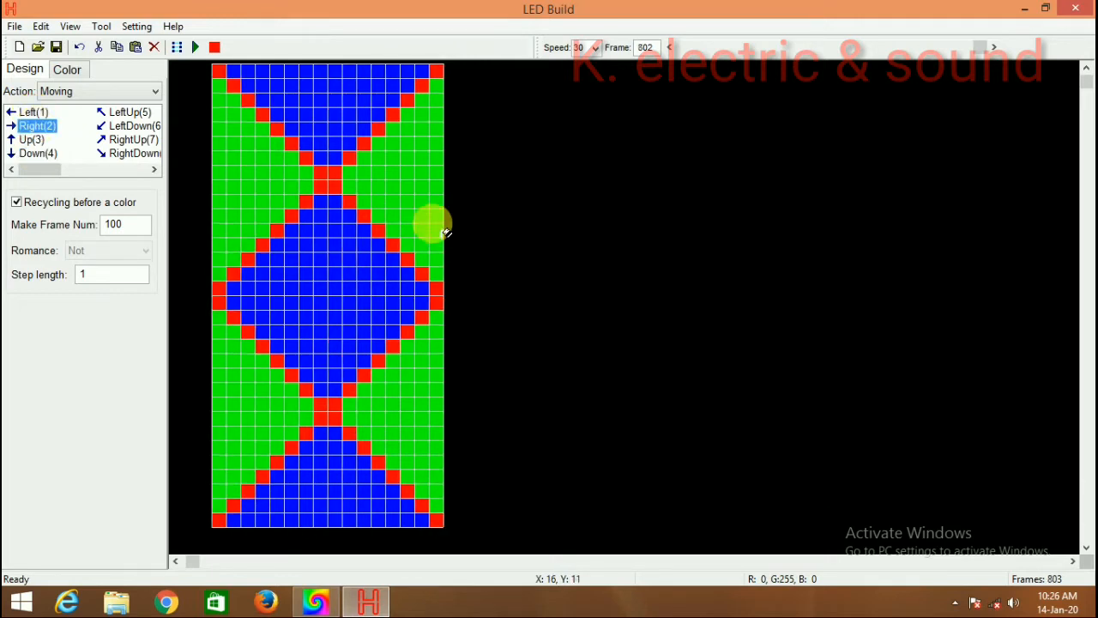
- Play the generated animation, stop it, and go to frame 802, the last patterned frame
click(196, 47)
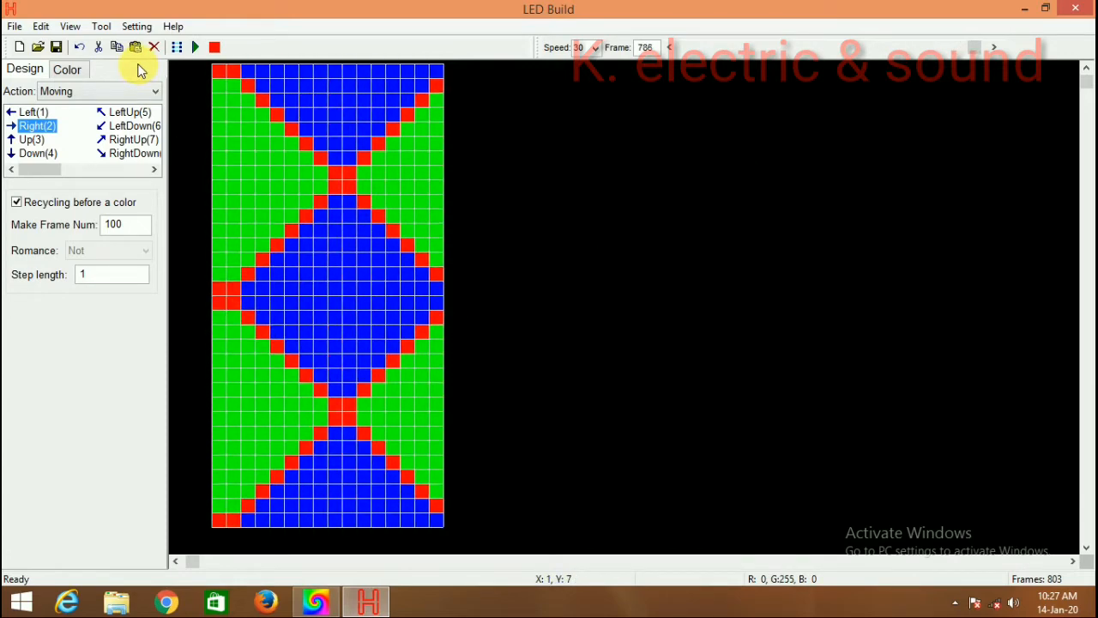
click(214, 48)
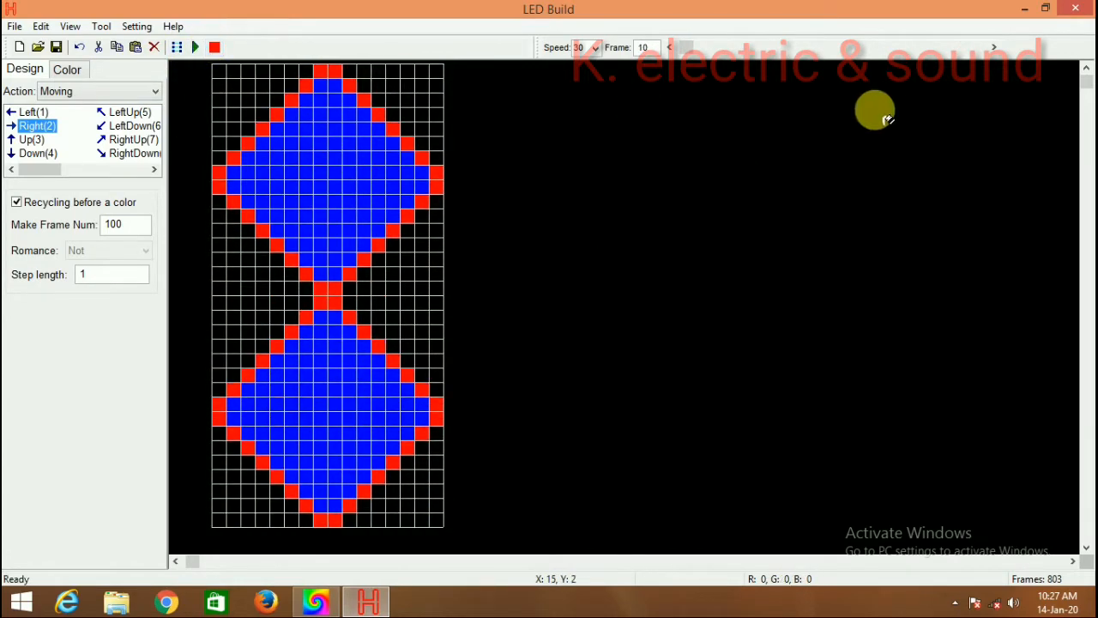
drag(689, 47, 979, 64)
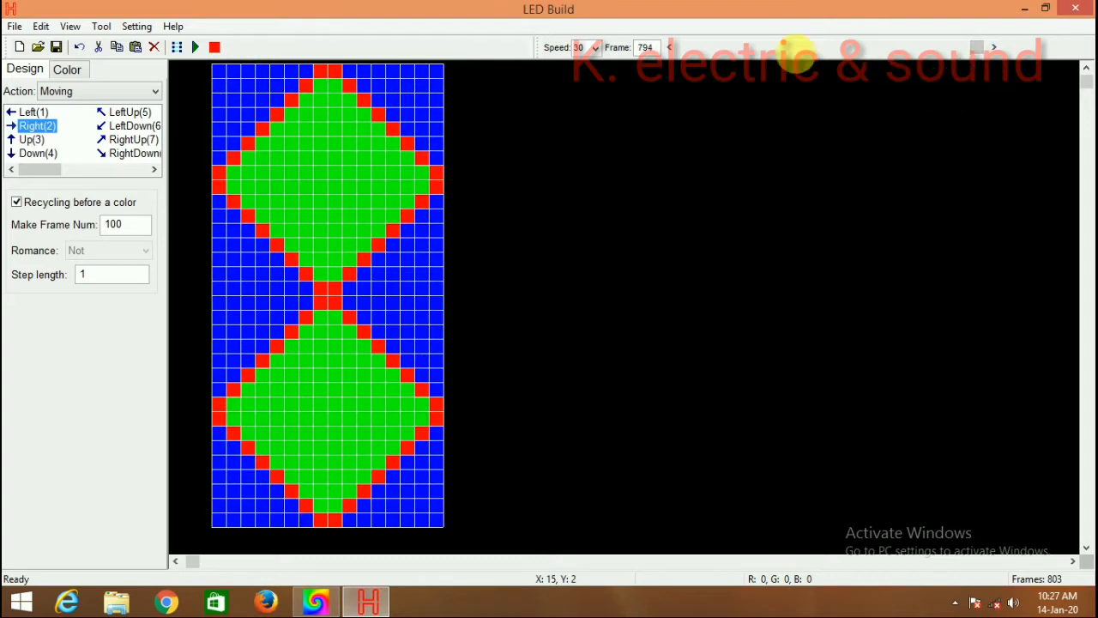
click(994, 48)
click(993, 47)
click(994, 47)
click(994, 47)
click(993, 47)
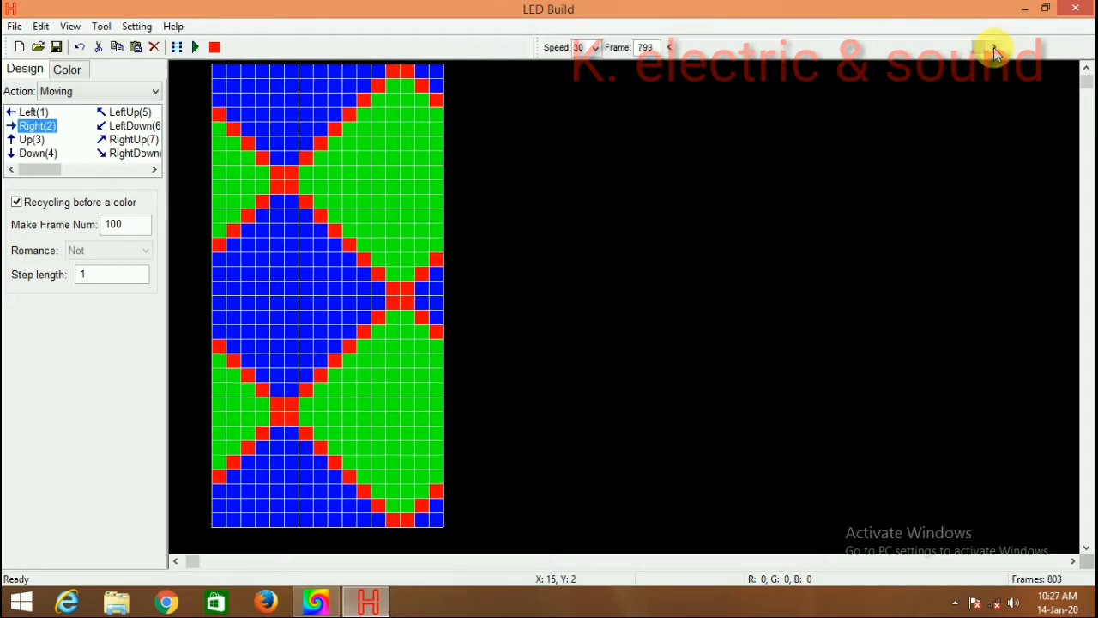
click(994, 48)
click(994, 47)
click(994, 48)
click(993, 47)
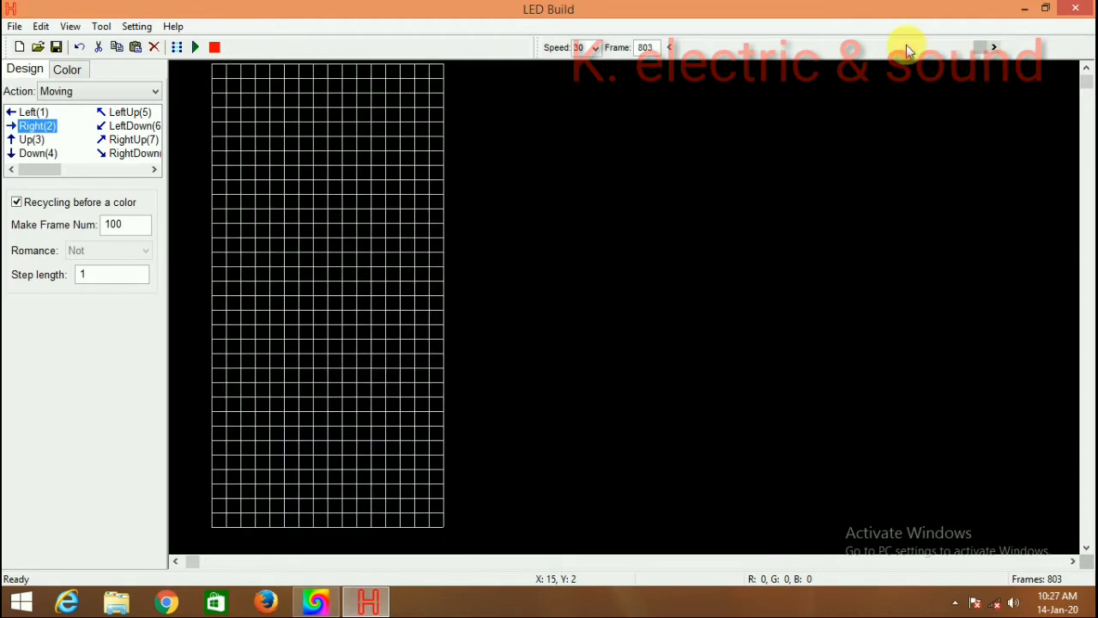
click(673, 47)
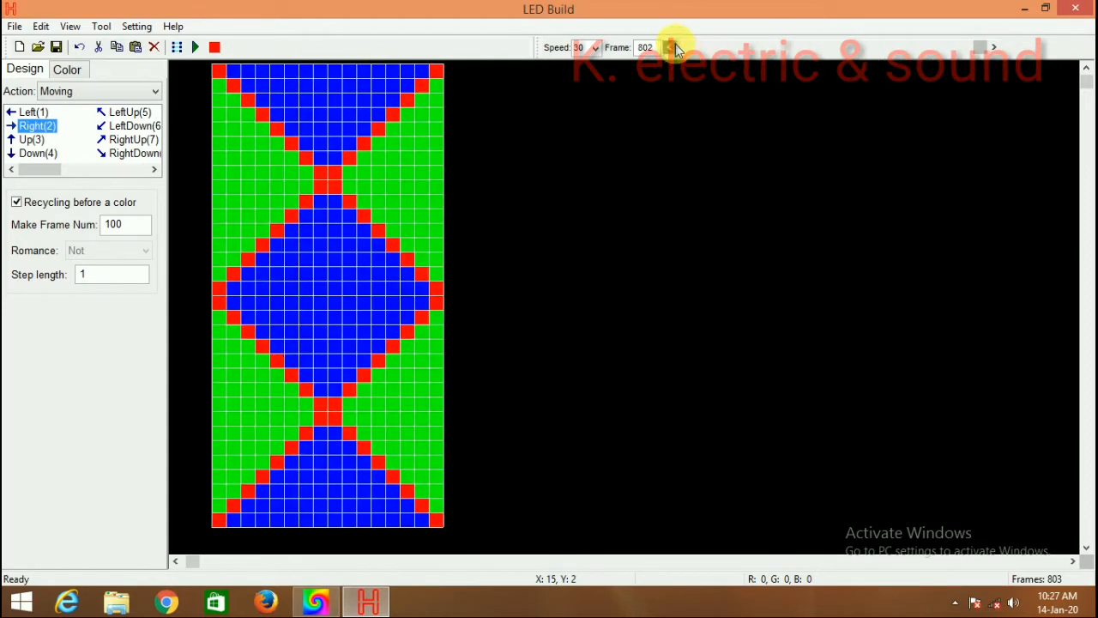
- Try generating 100 Symmetry frames with Vertical open from frame 802, without recycling before a color
click(176, 50)
click(154, 89)
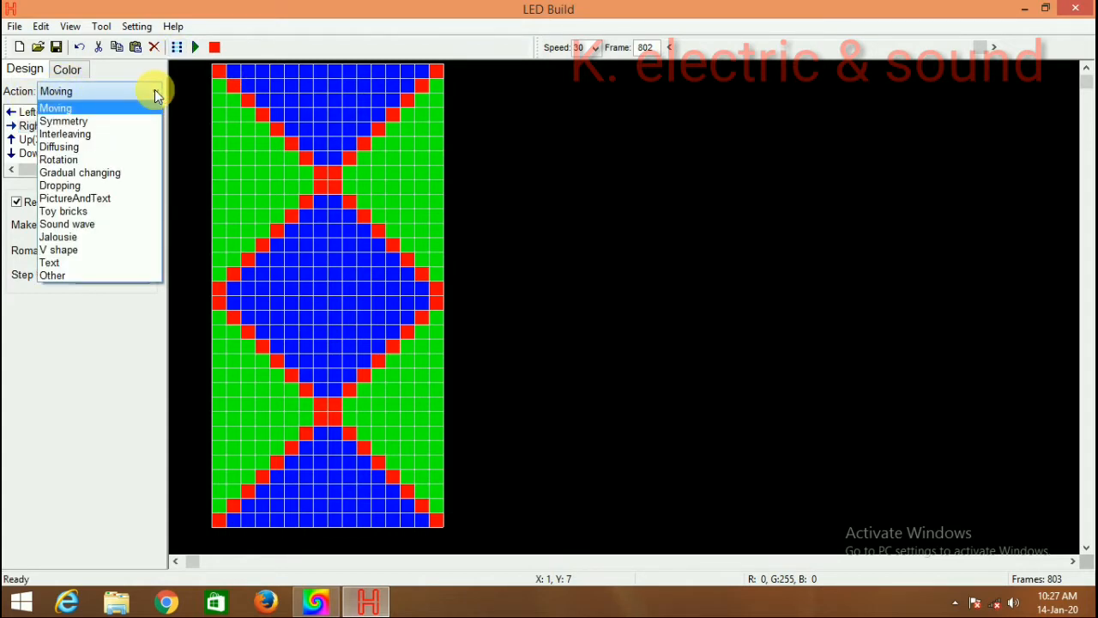
click(91, 120)
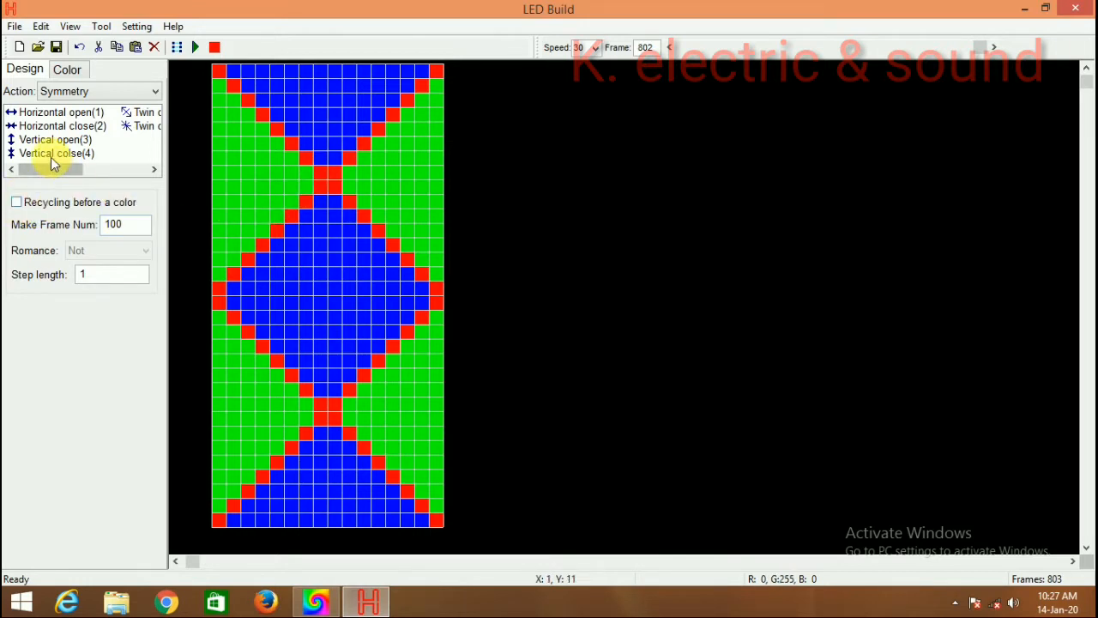
click(67, 69)
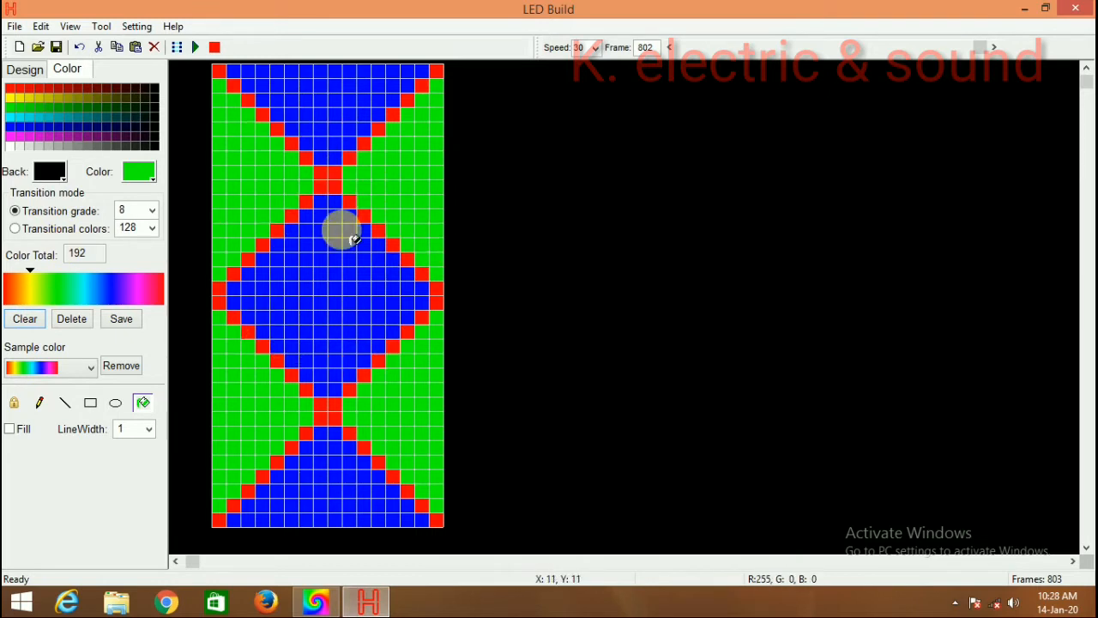
click(40, 71)
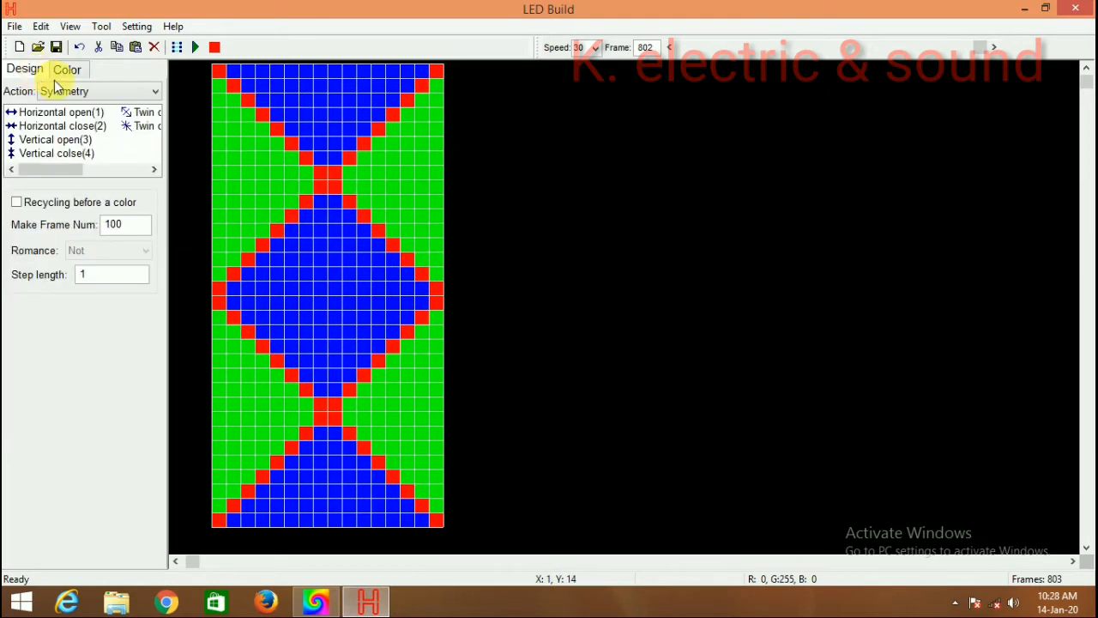
click(50, 140)
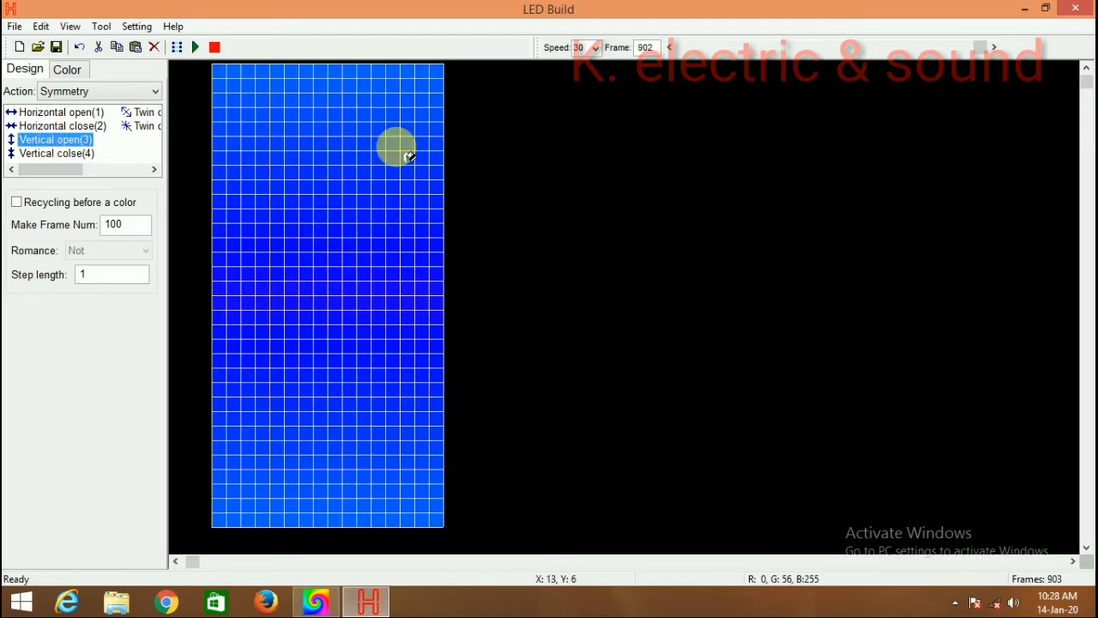
- Play the animation with the Vertical open frames, skip through the playback, and stop it
click(197, 50)
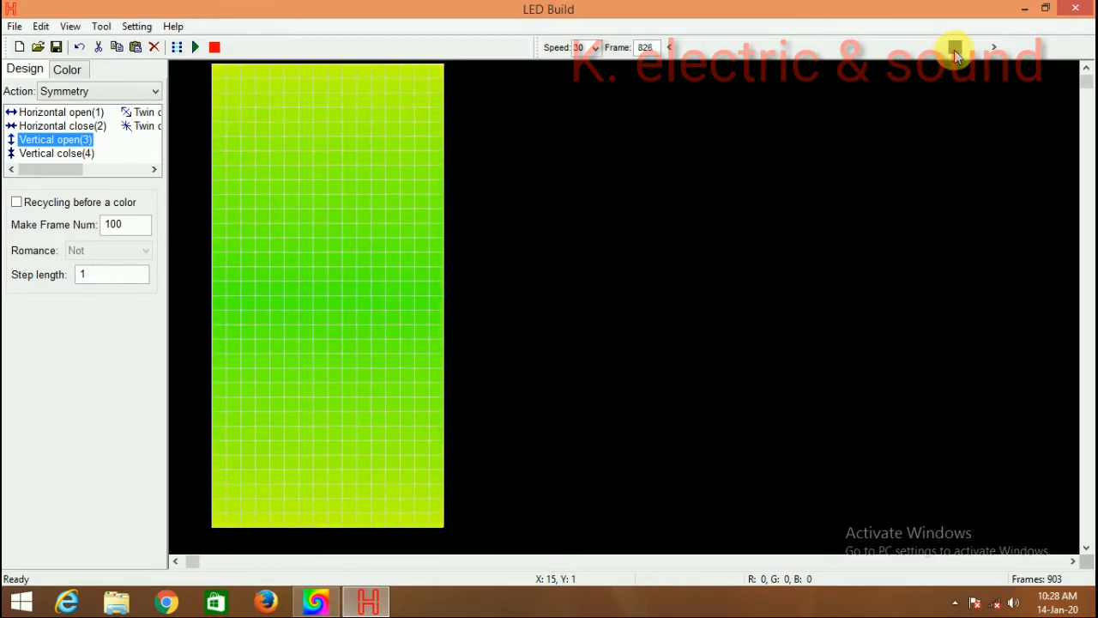
drag(950, 53, 935, 54)
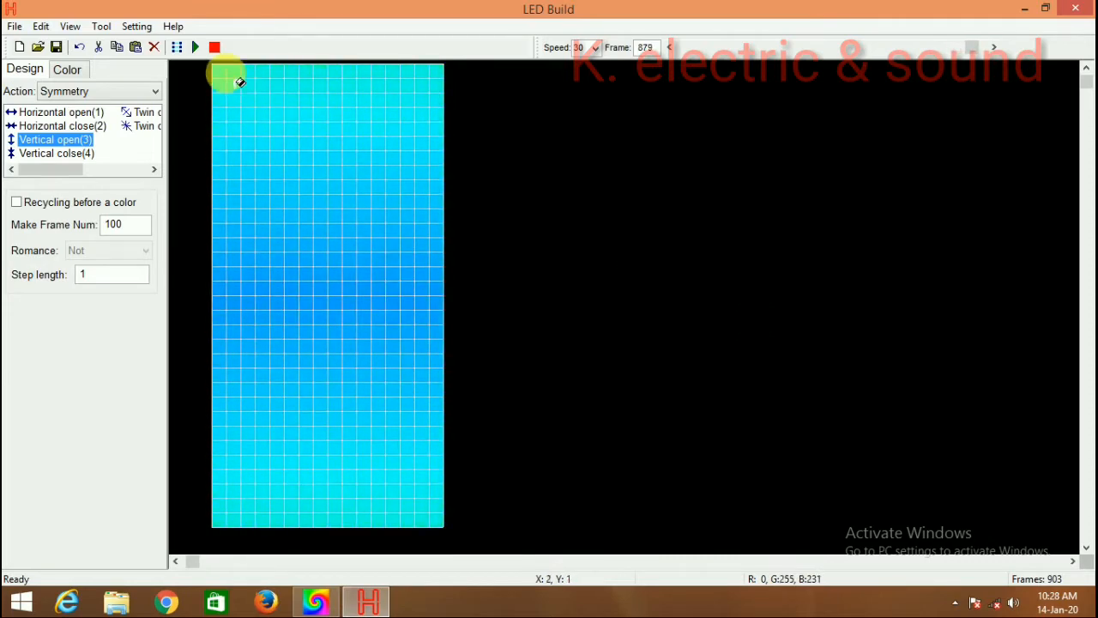
click(214, 47)
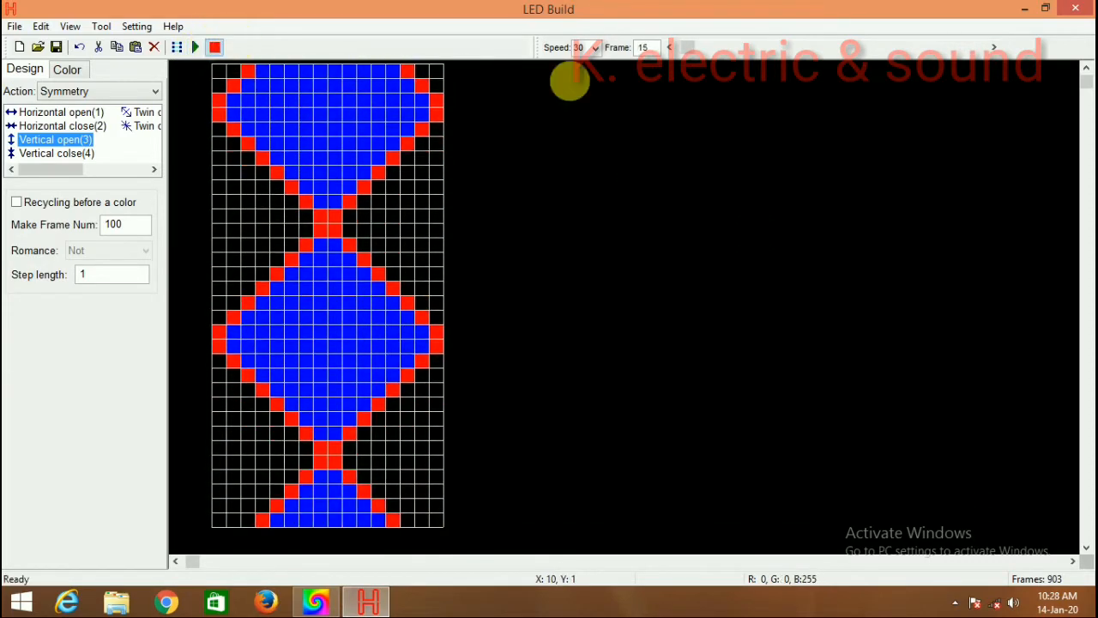
- Go to frame 803 and delete all frames from 803 to 903
drag(684, 47, 941, 81)
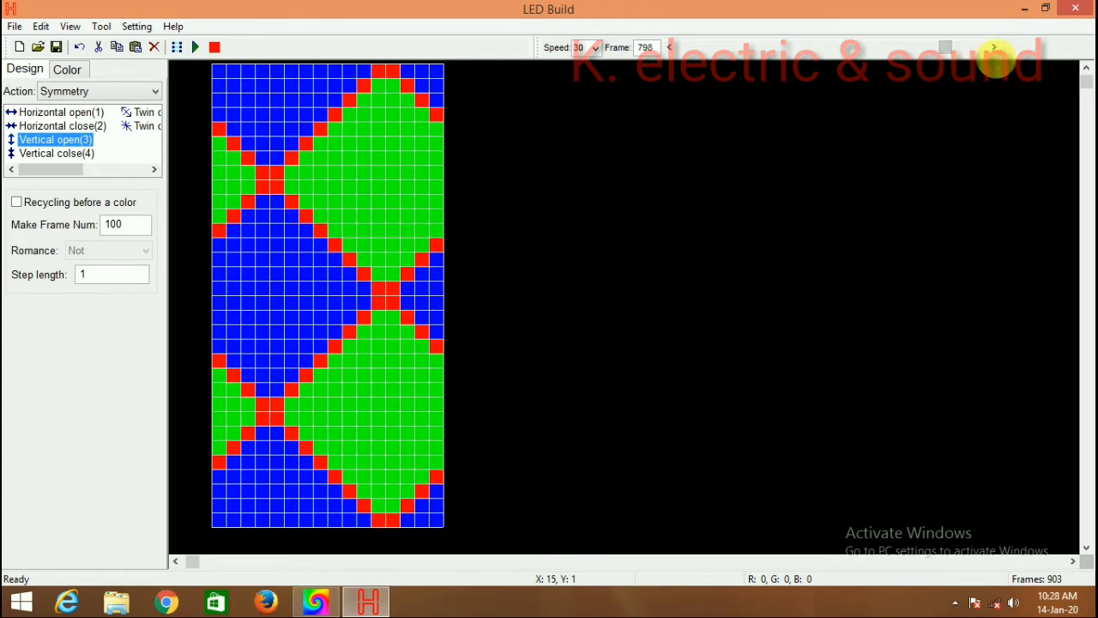
click(994, 49)
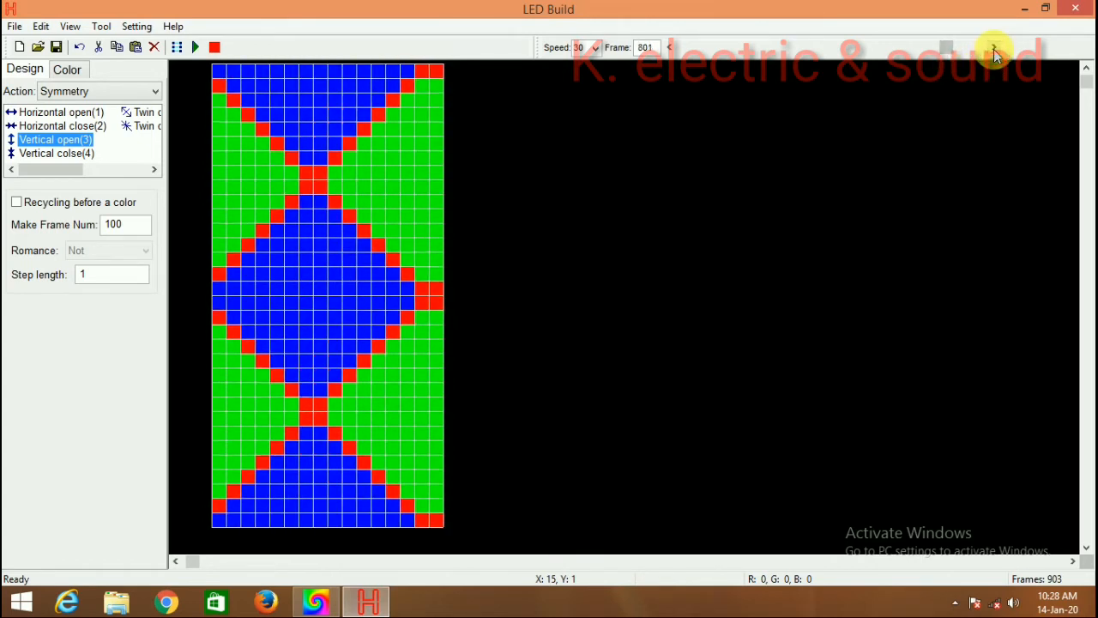
click(993, 49)
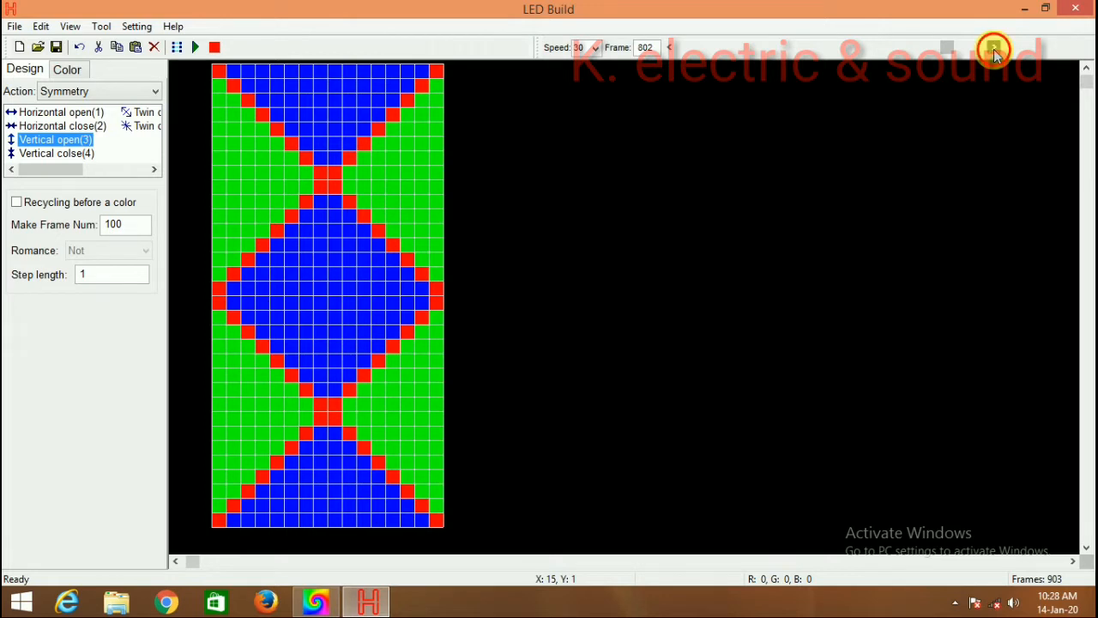
click(994, 48)
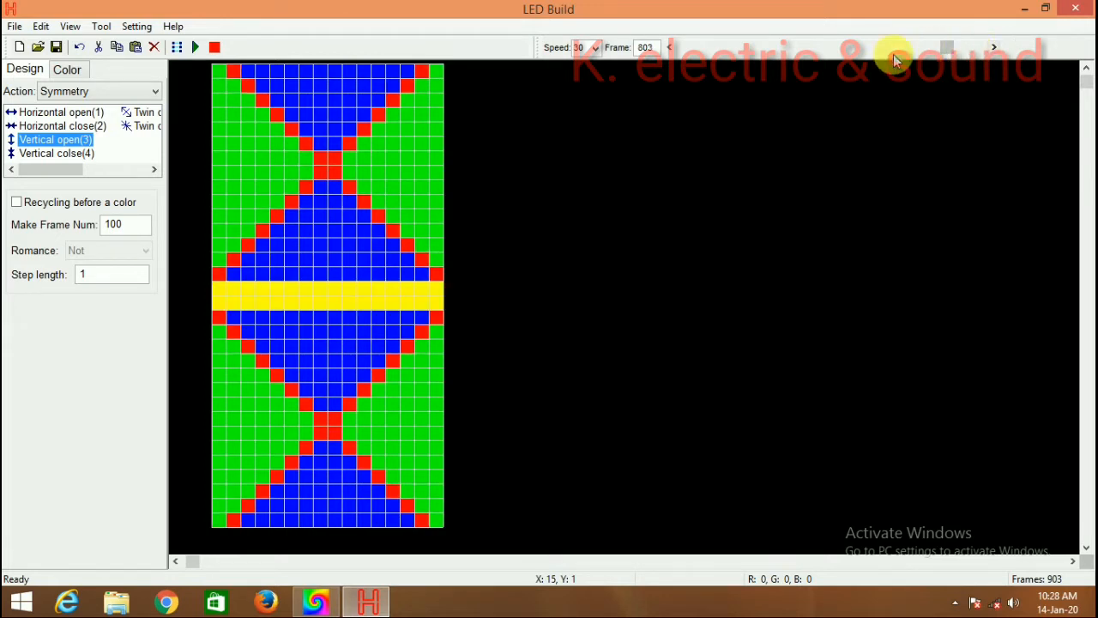
right_click(395, 309)
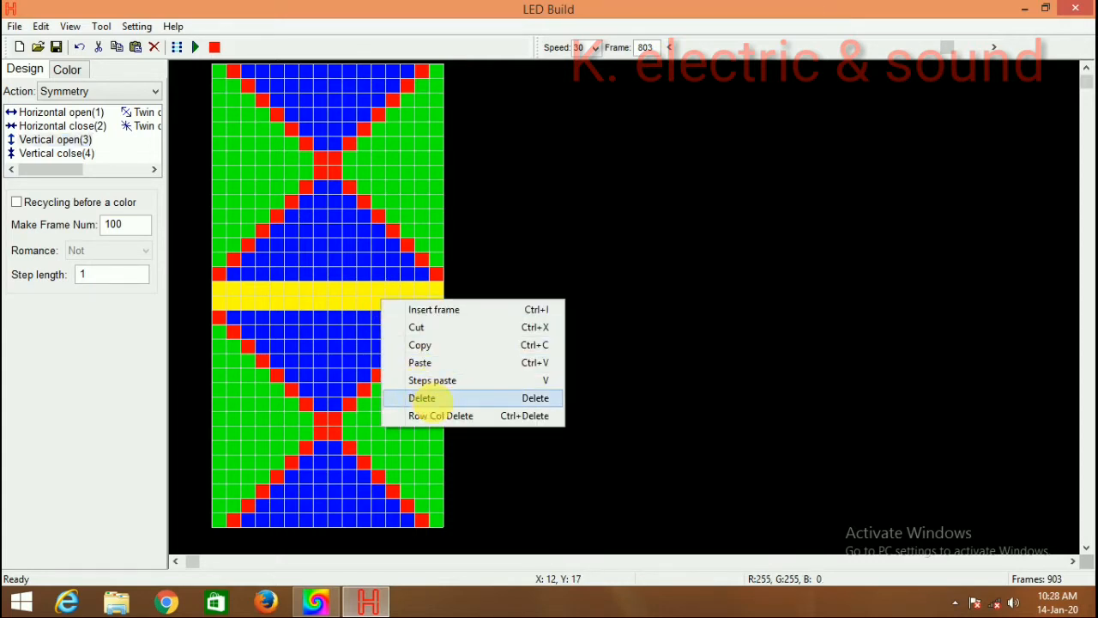
click(421, 396)
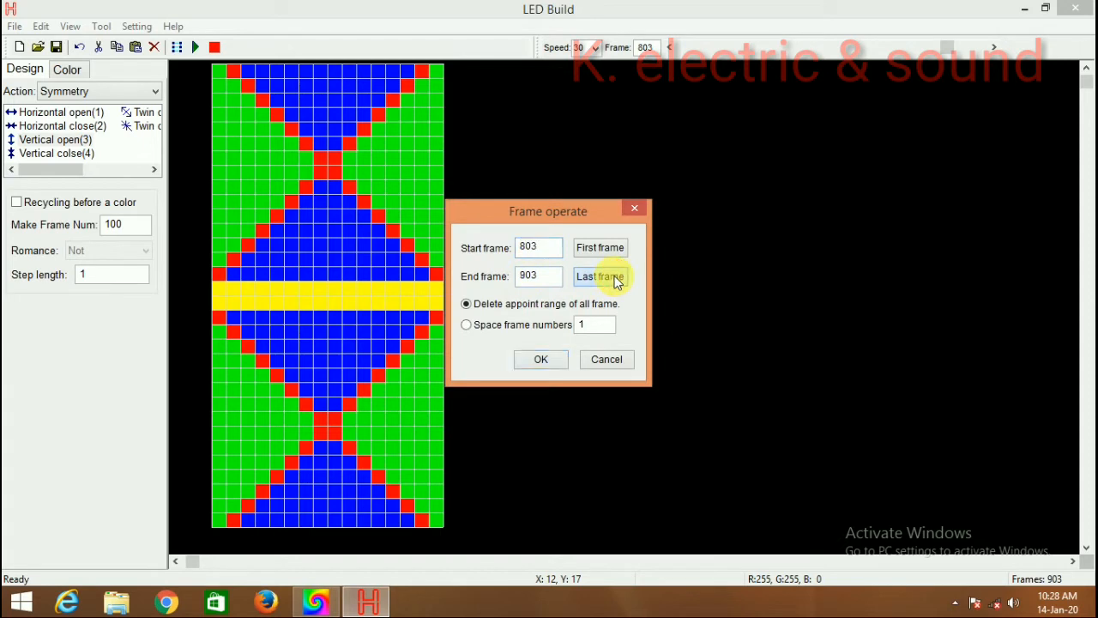
click(554, 362)
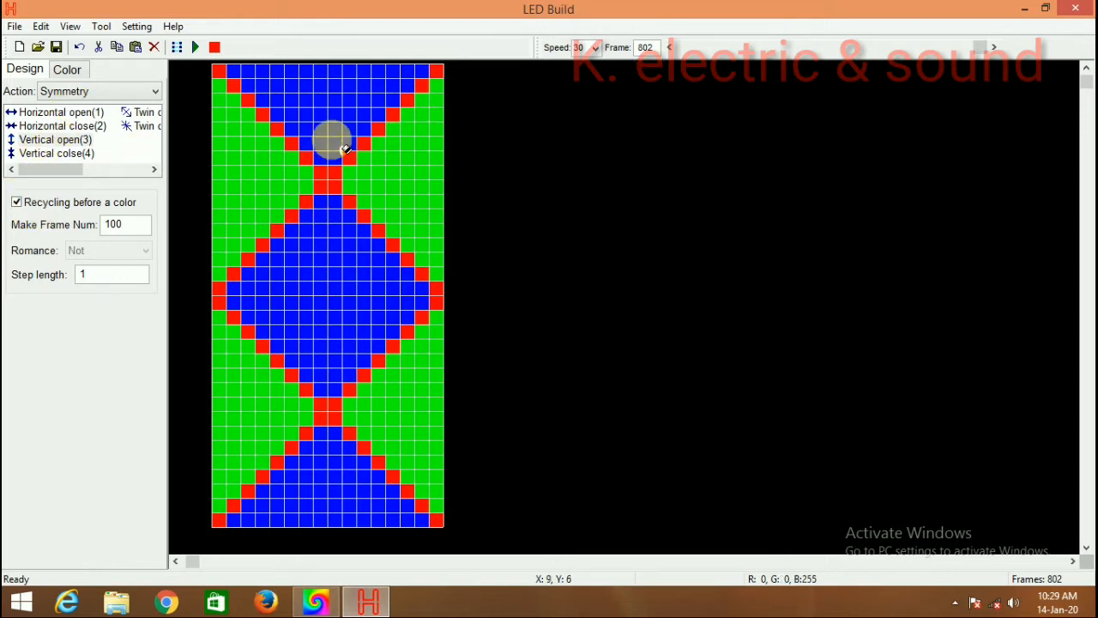
- Enable recycling before a color and generate 100 Symmetry frames each for Vertical open, Vertical close, Horizontal open and Horizontal close
click(62, 142)
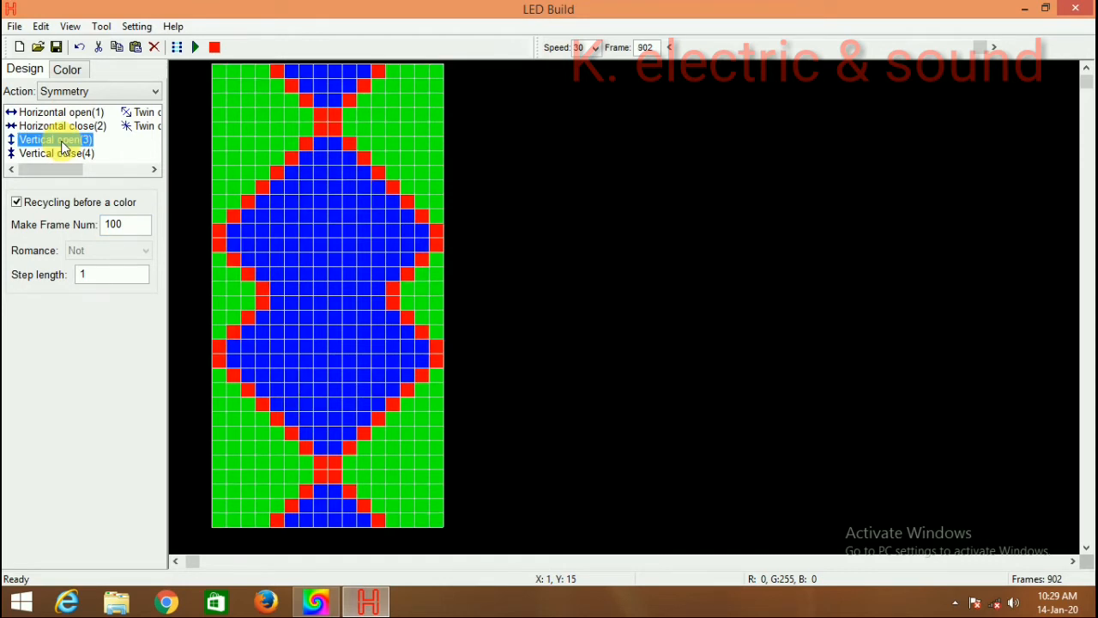
click(62, 154)
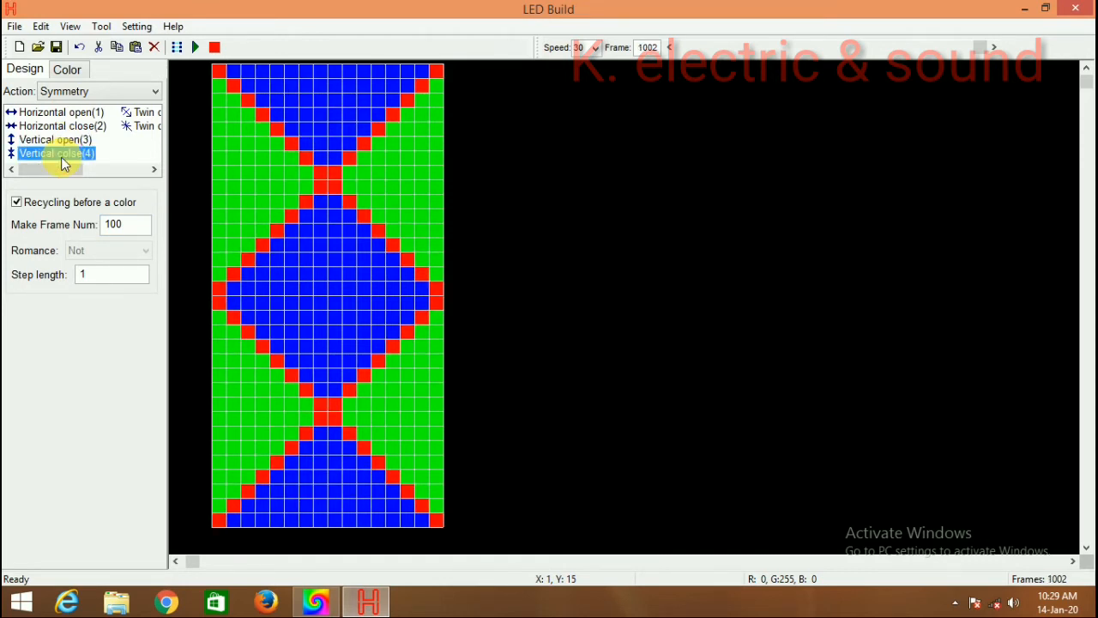
click(72, 115)
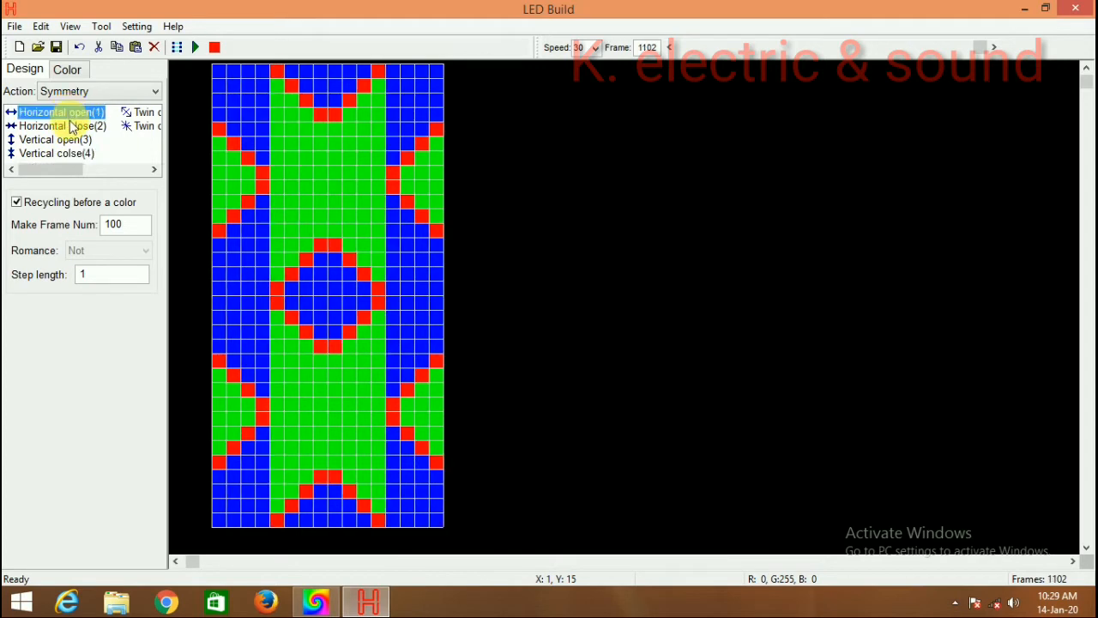
click(72, 127)
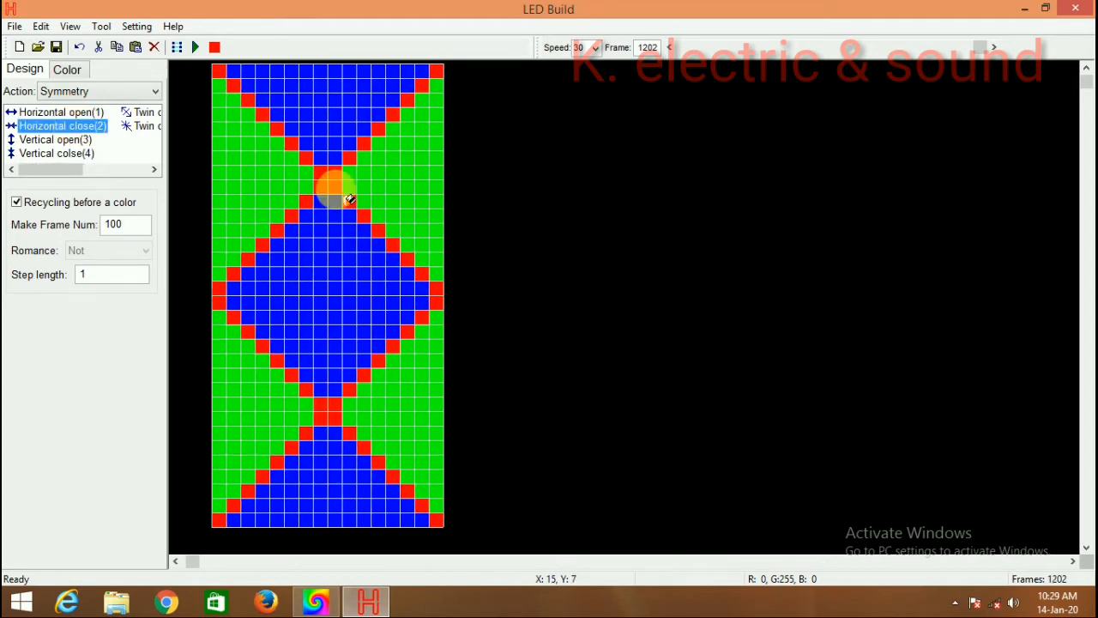
- Play the animation with the symmetry frames, stop it, and go to frame 1202
click(194, 47)
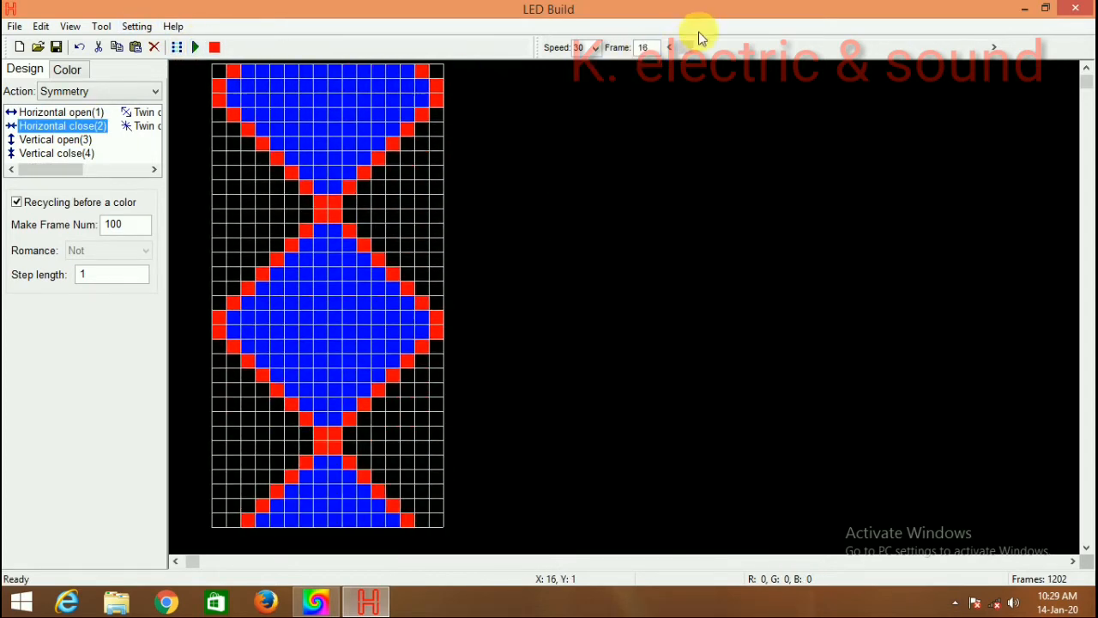
drag(837, 60, 892, 80)
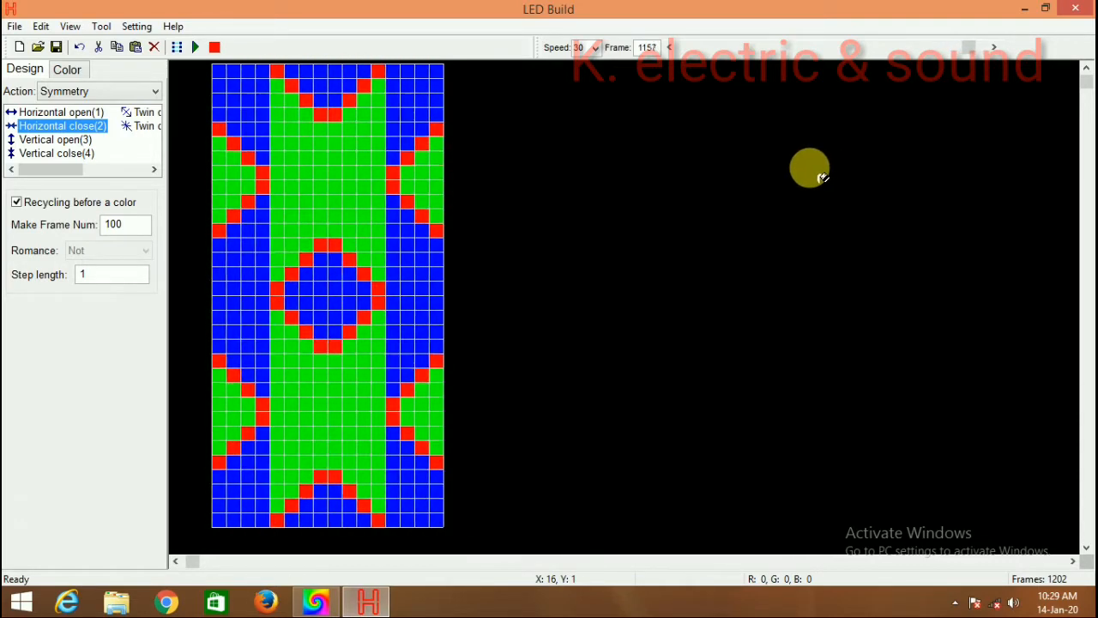
click(215, 47)
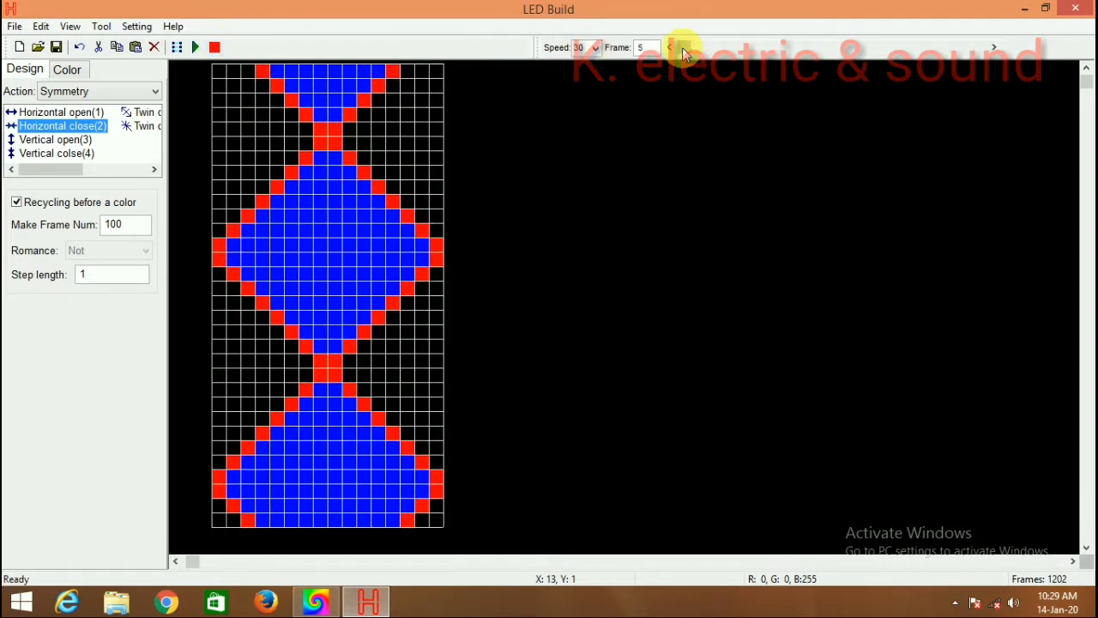
drag(682, 47, 1020, 26)
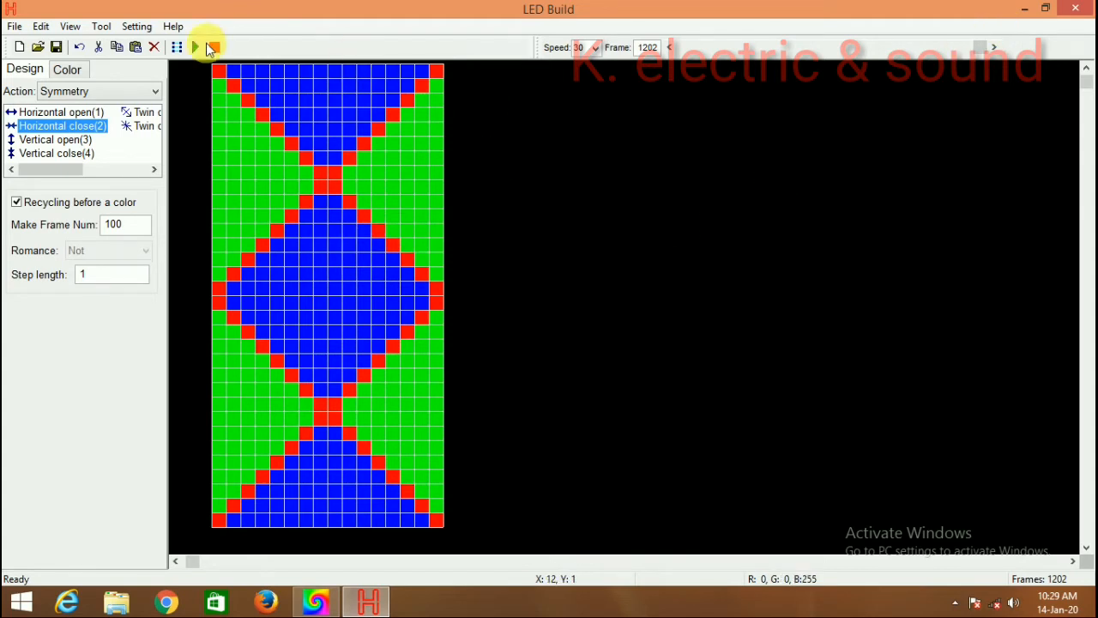
- Choose the Interleaving action, clear the current gradient, and refill it with all colors and shades of the palette
click(155, 92)
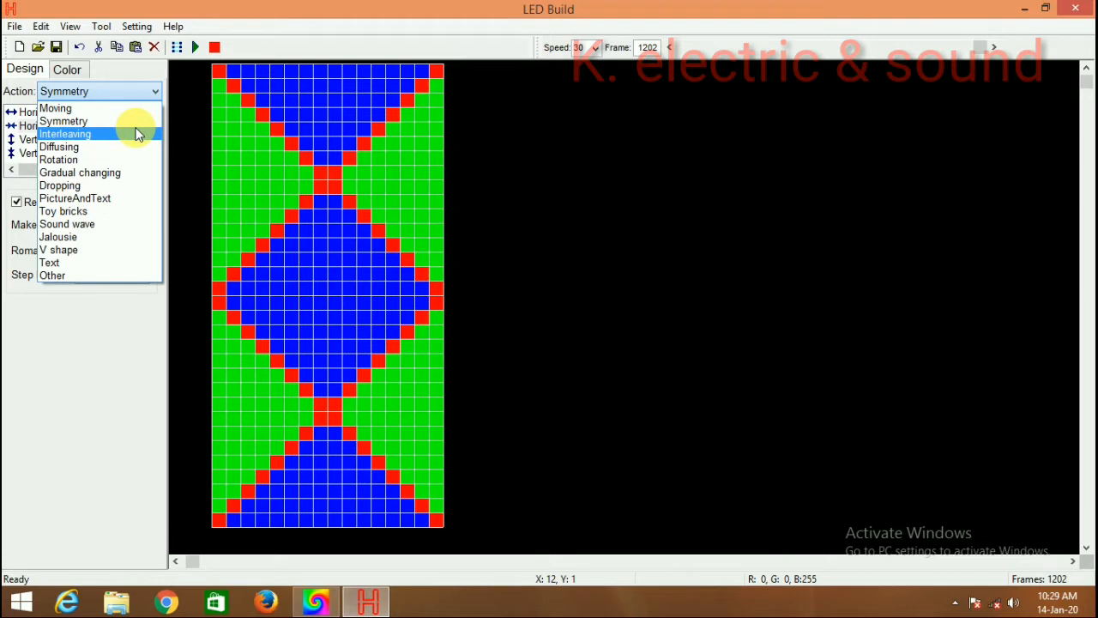
click(138, 133)
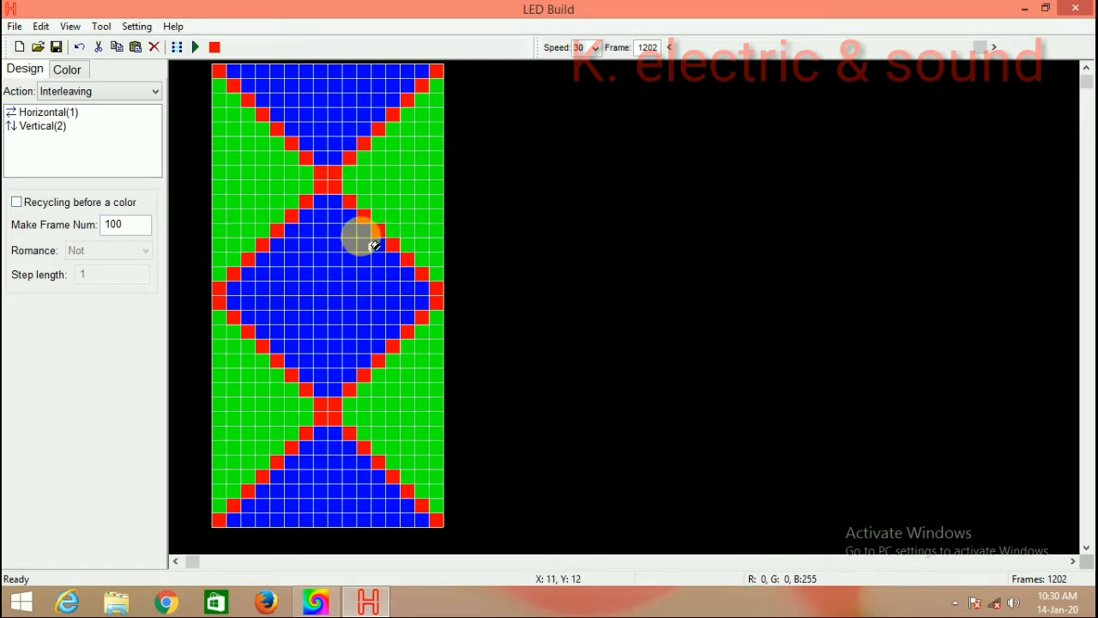
click(67, 71)
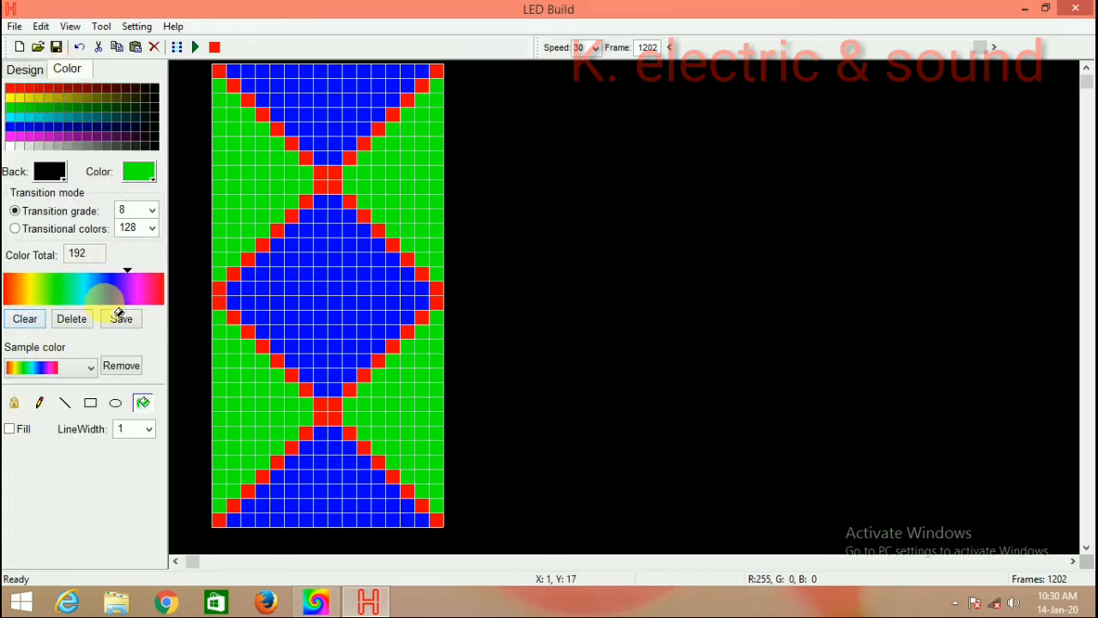
click(36, 322)
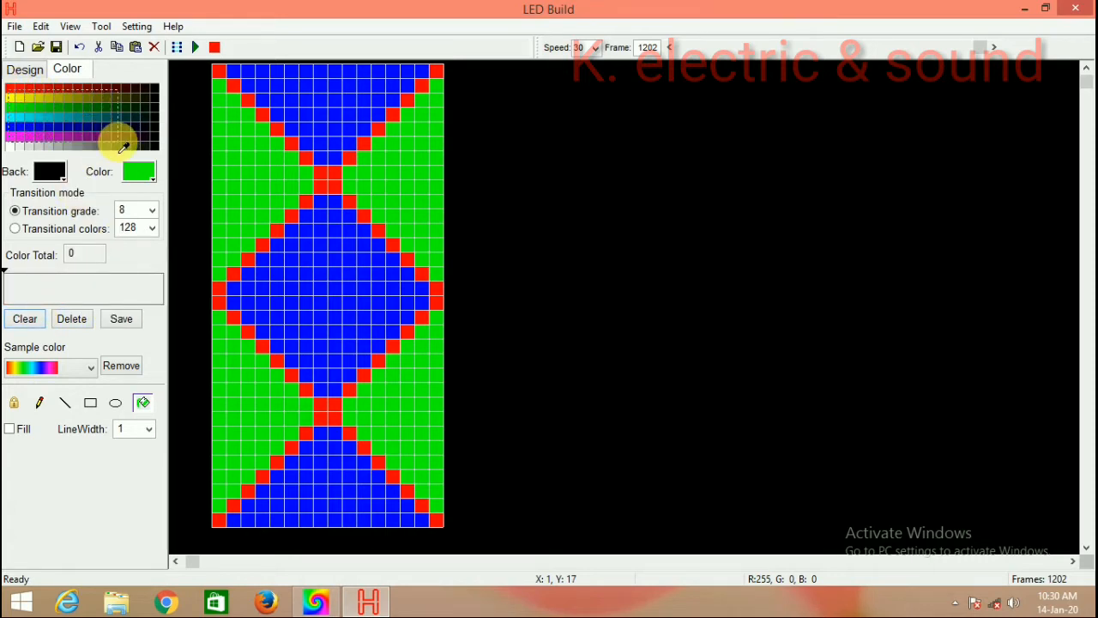
drag(145, 148, 162, 151)
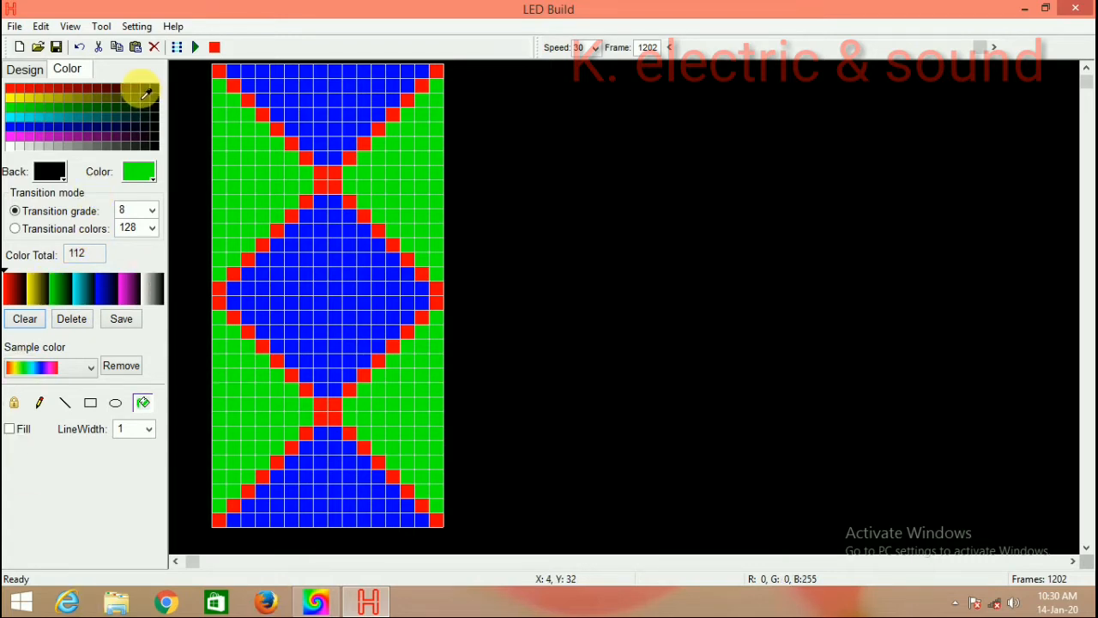
- Generate 100 Interleaving frames each for Horizontal and Vertical with the new palette gradient
click(38, 74)
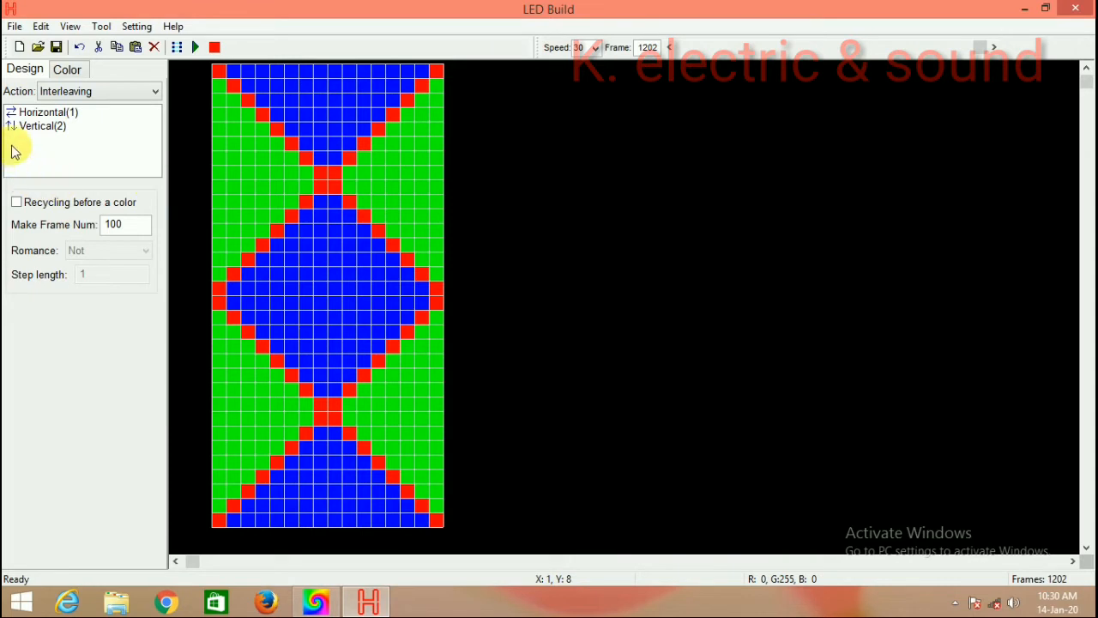
click(48, 113)
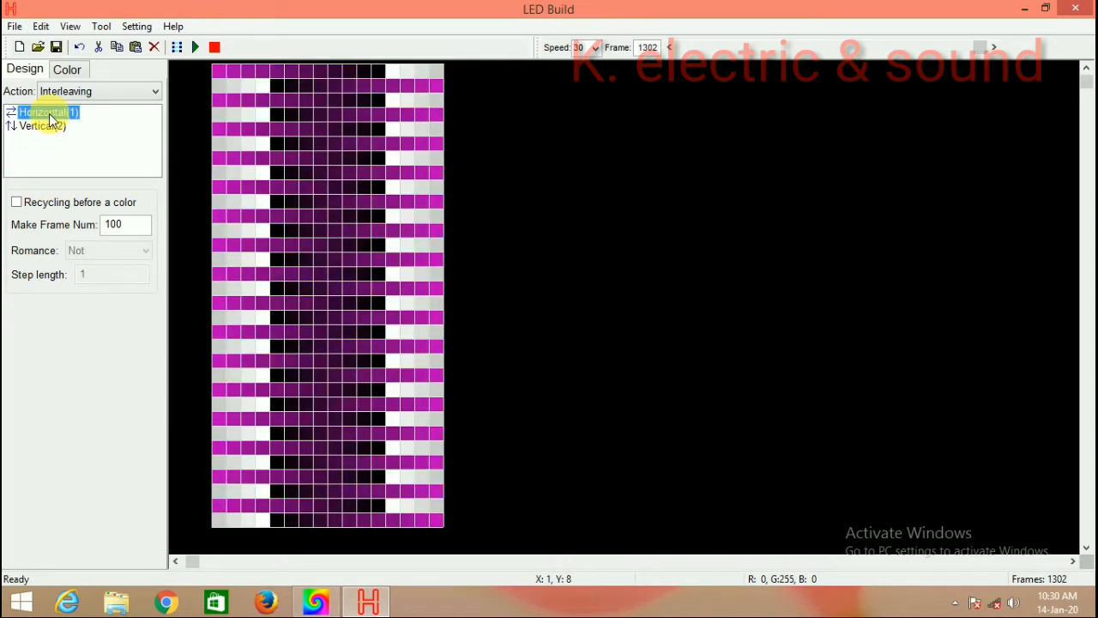
click(43, 126)
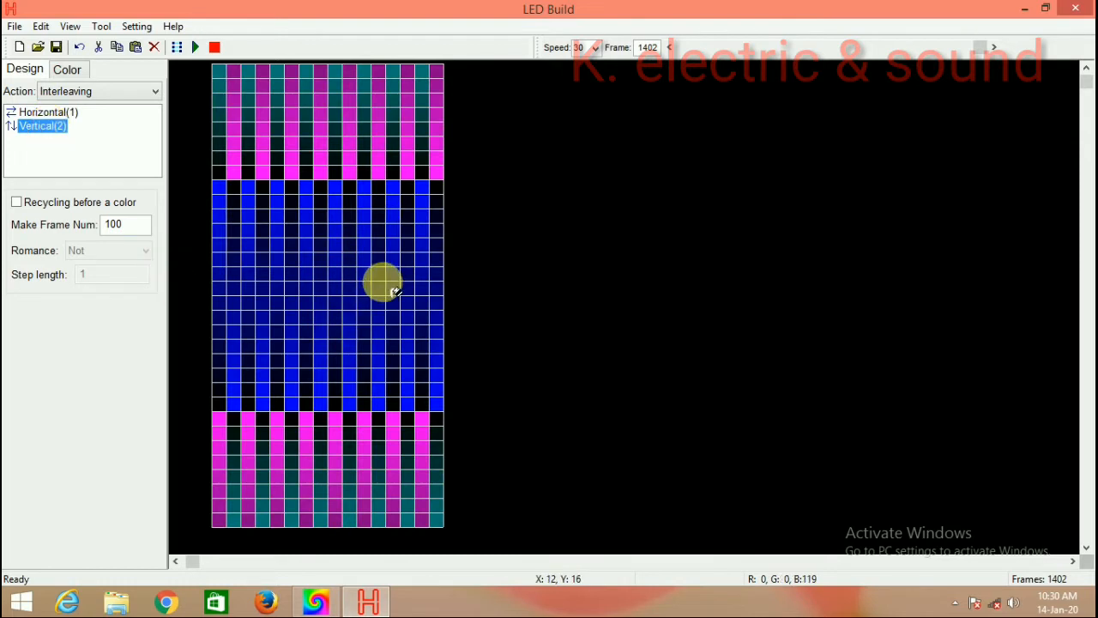
- Generate 100 Diffusing frames each for Ellipse diffuse, Ellipse shrink, Rhombus diffuse and Rhombus shrink
click(157, 91)
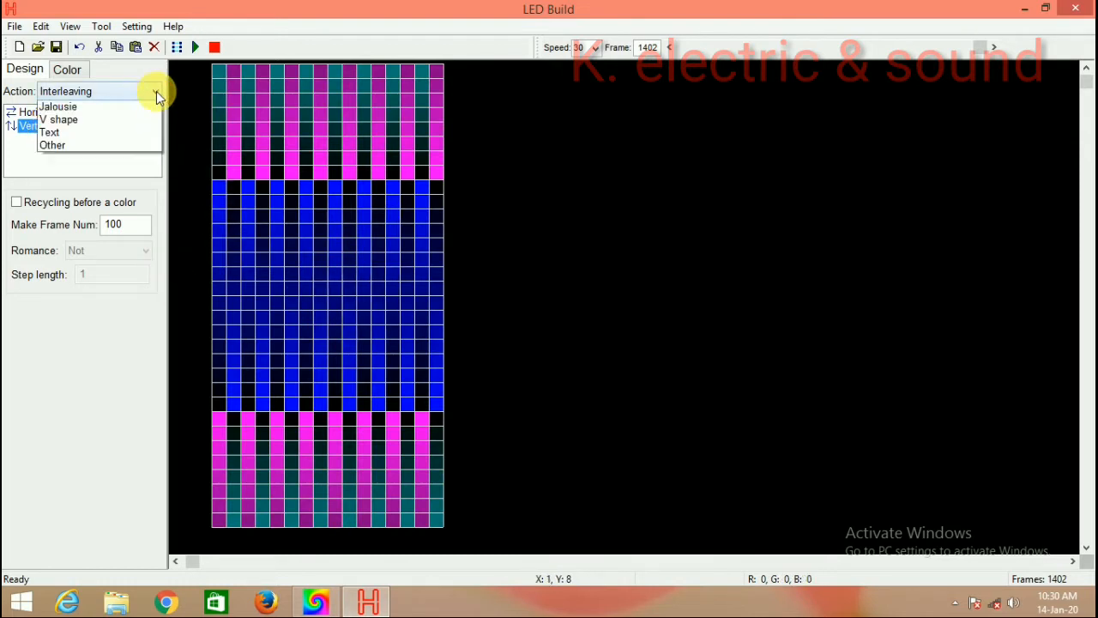
click(137, 147)
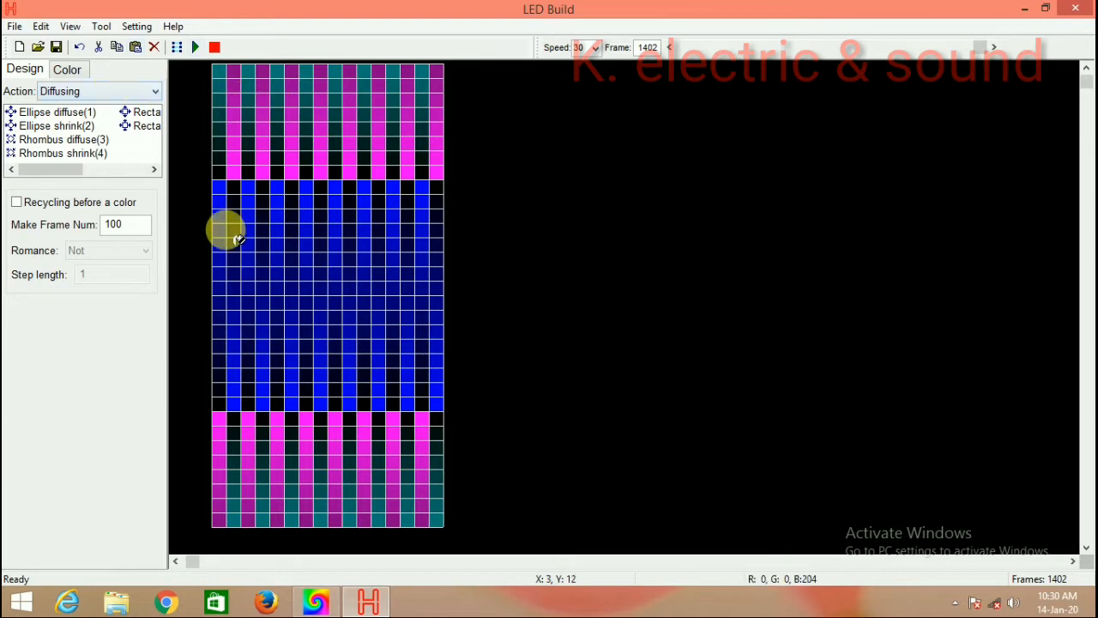
double_click(49, 113)
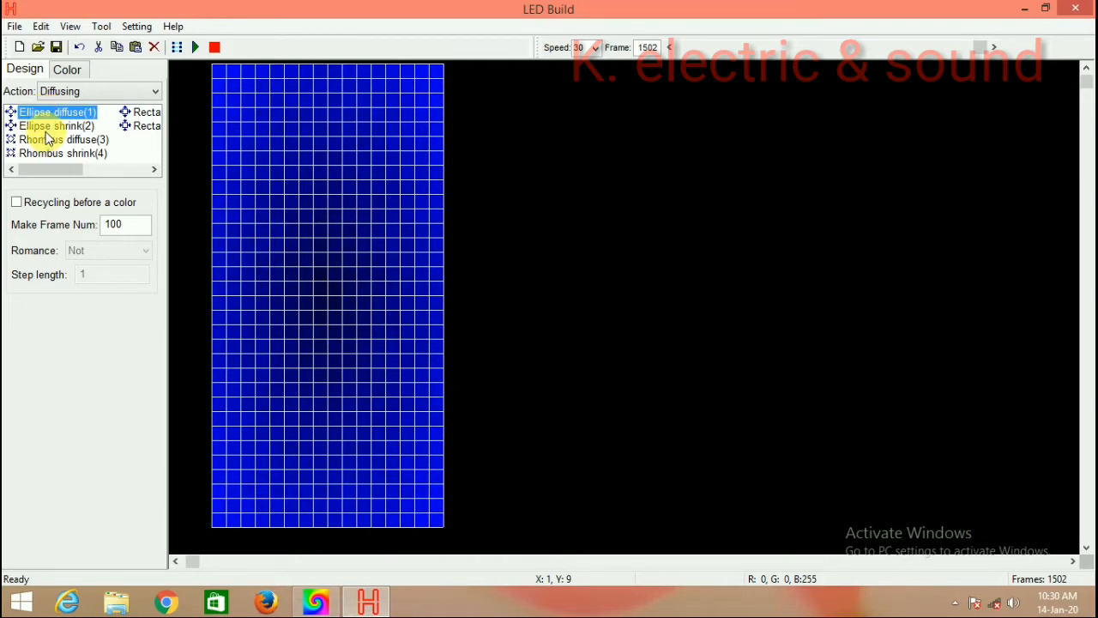
double_click(48, 127)
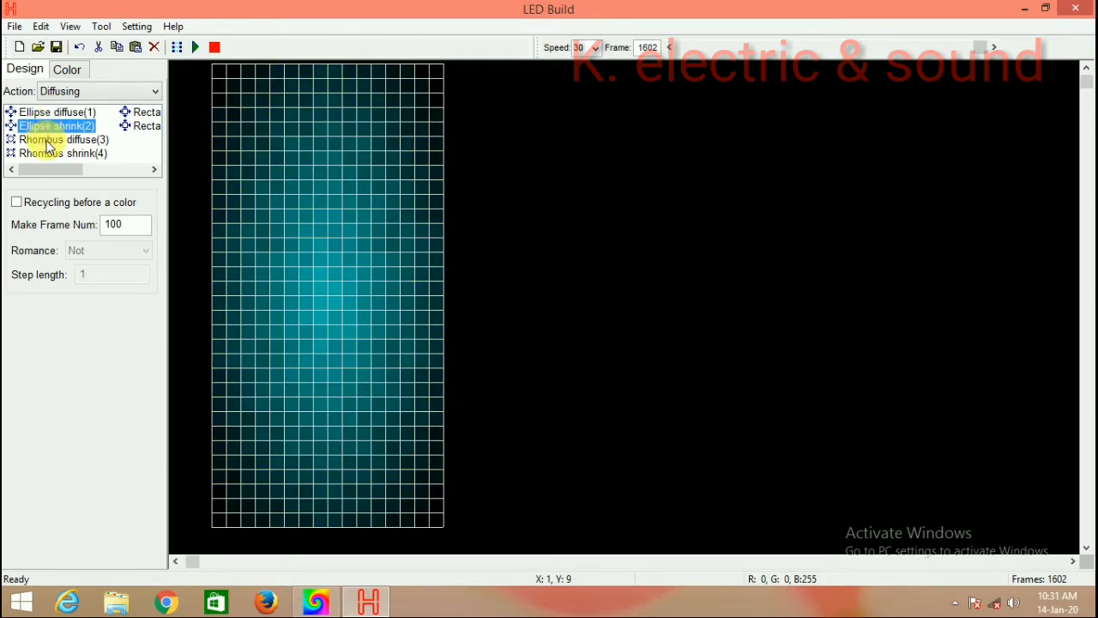
double_click(49, 140)
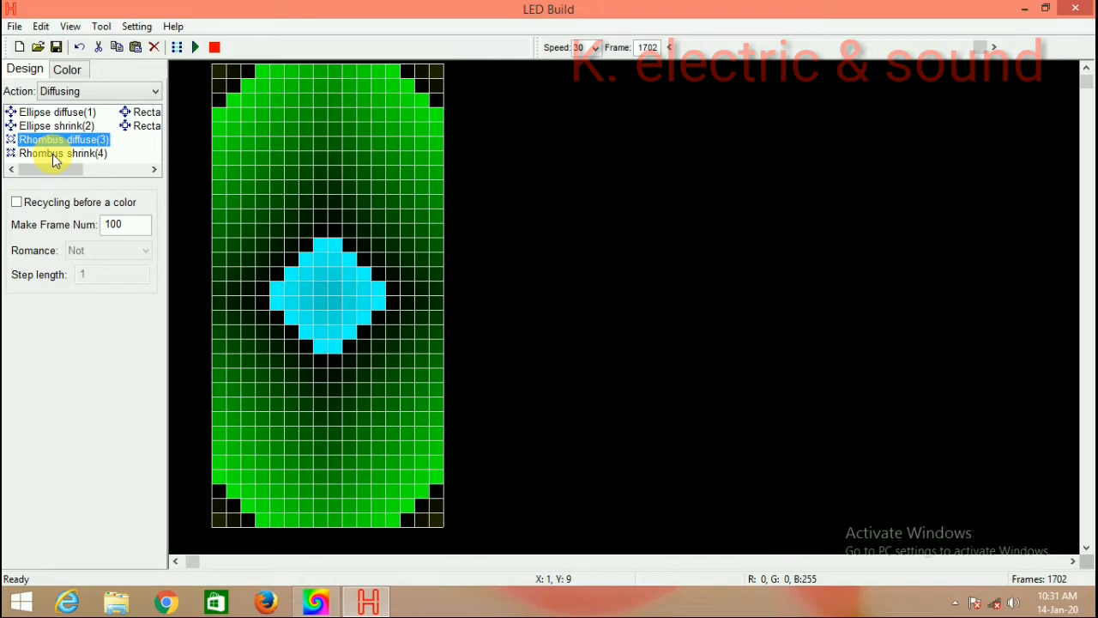
double_click(52, 154)
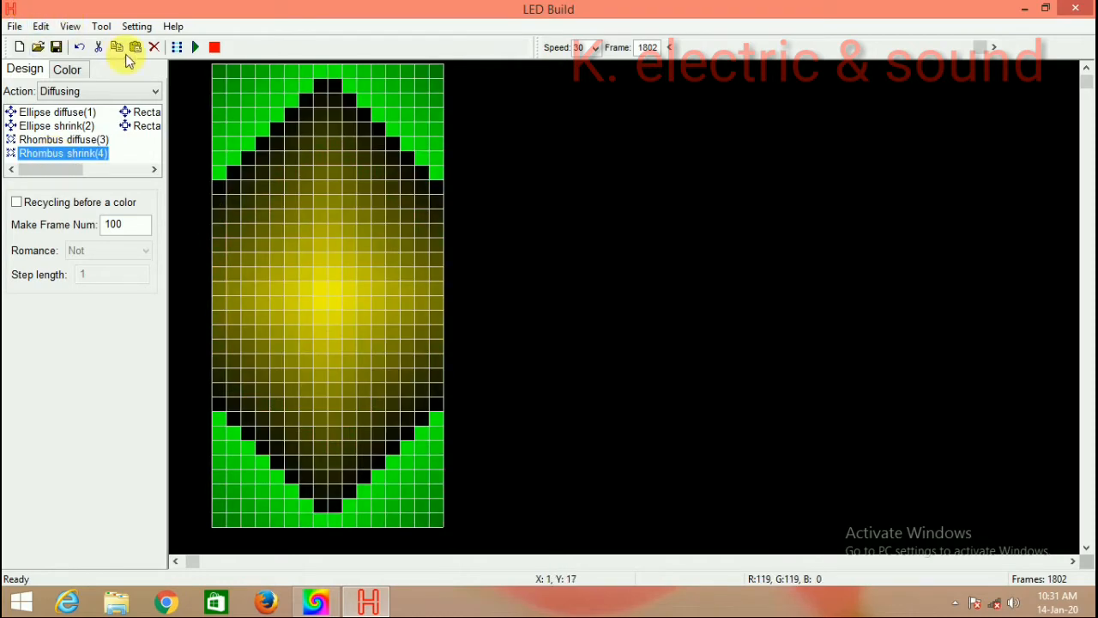
- Play the animation with the interleaving and diffusing frames, skip through it, stop it, and go to frame 1802
click(196, 48)
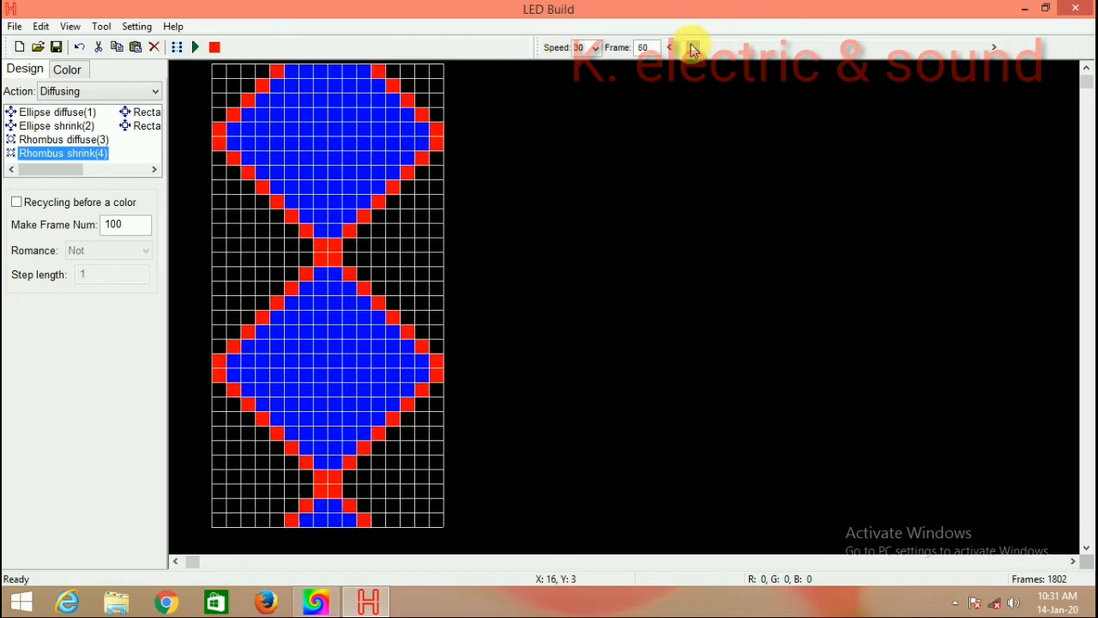
drag(693, 44, 884, 72)
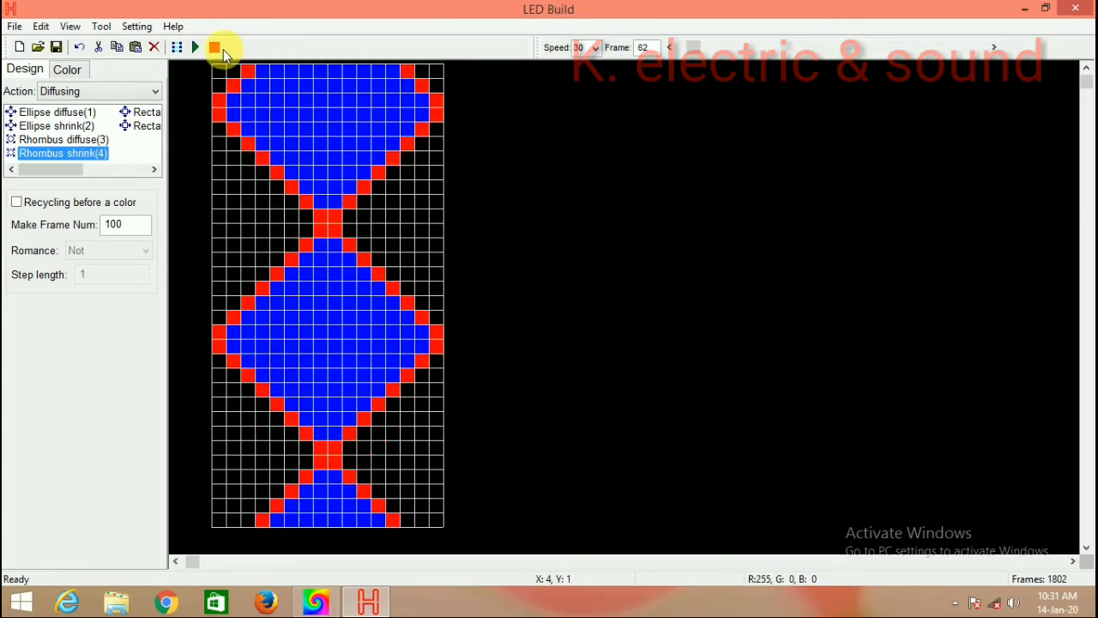
click(216, 48)
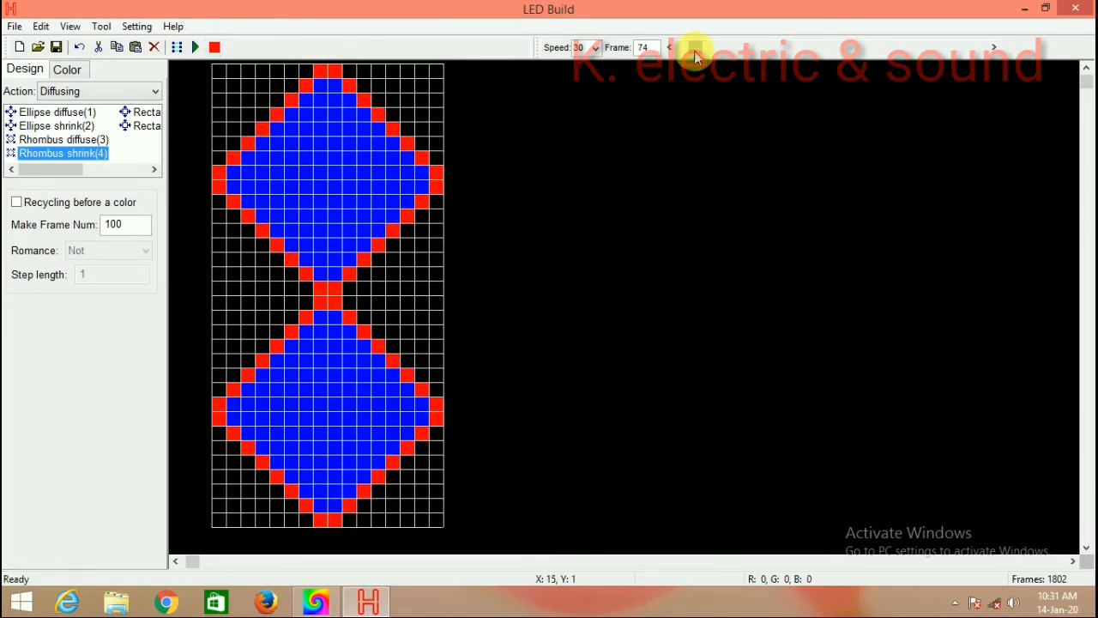
drag(694, 51, 979, 48)
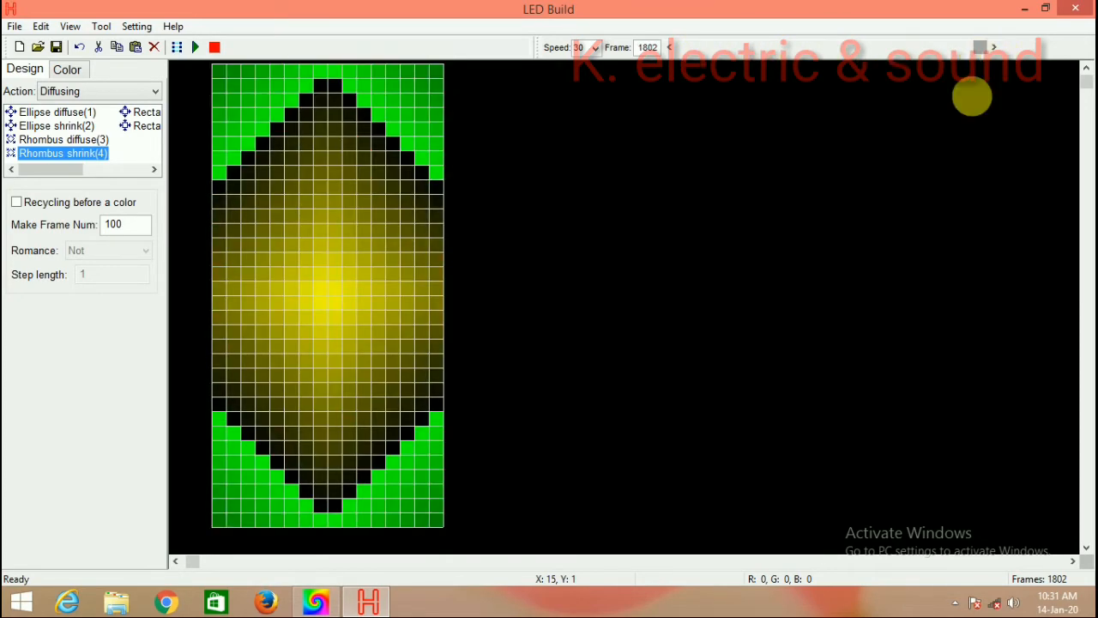
- Generate 100 Rotation frames with the CCW Right-handed screw effect
click(151, 92)
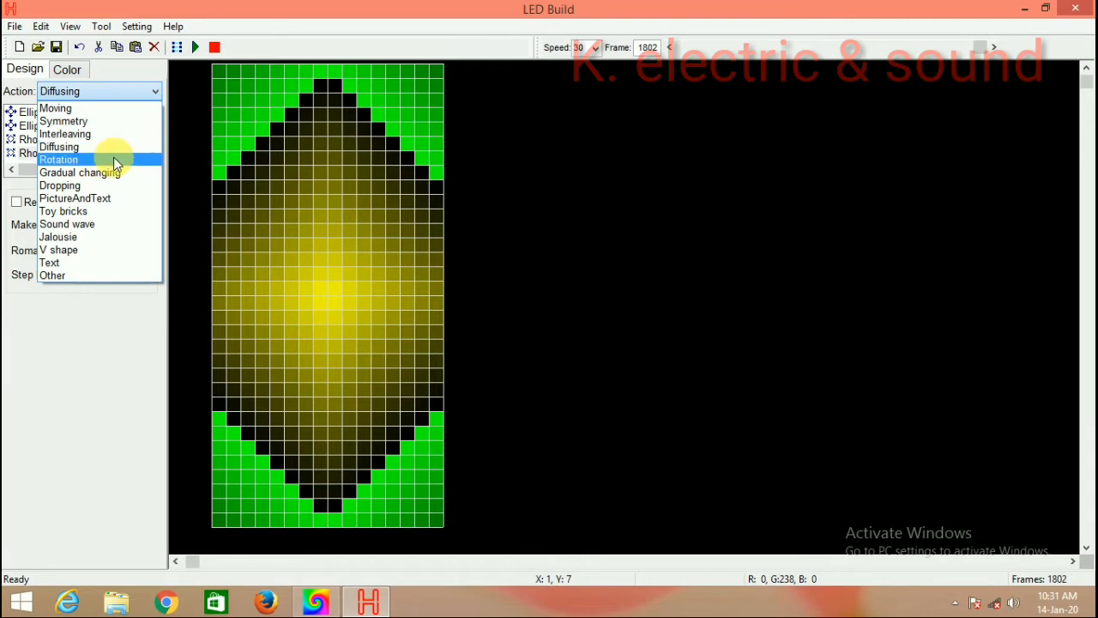
click(115, 159)
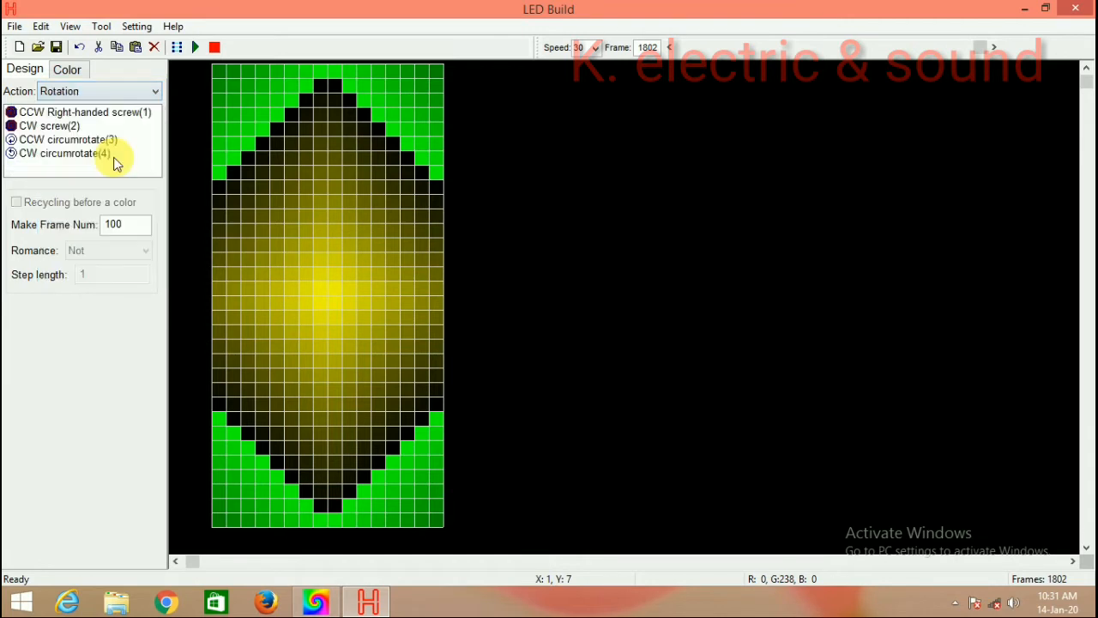
click(53, 116)
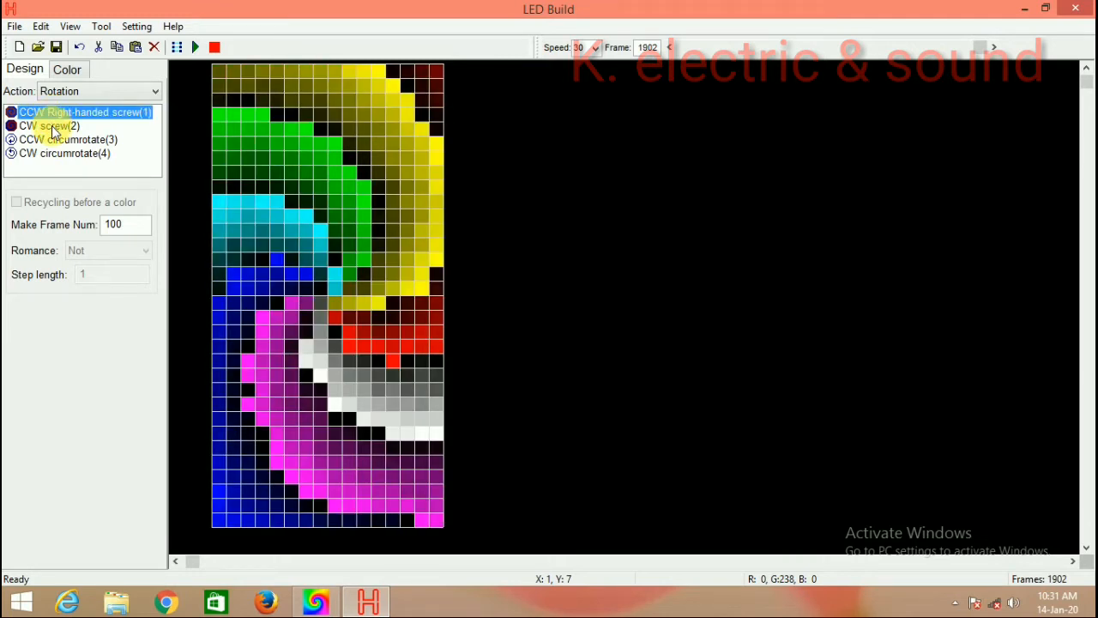
- Generate 100 Gradual changing frames with the Inflate effect and Romance set to Not
click(152, 89)
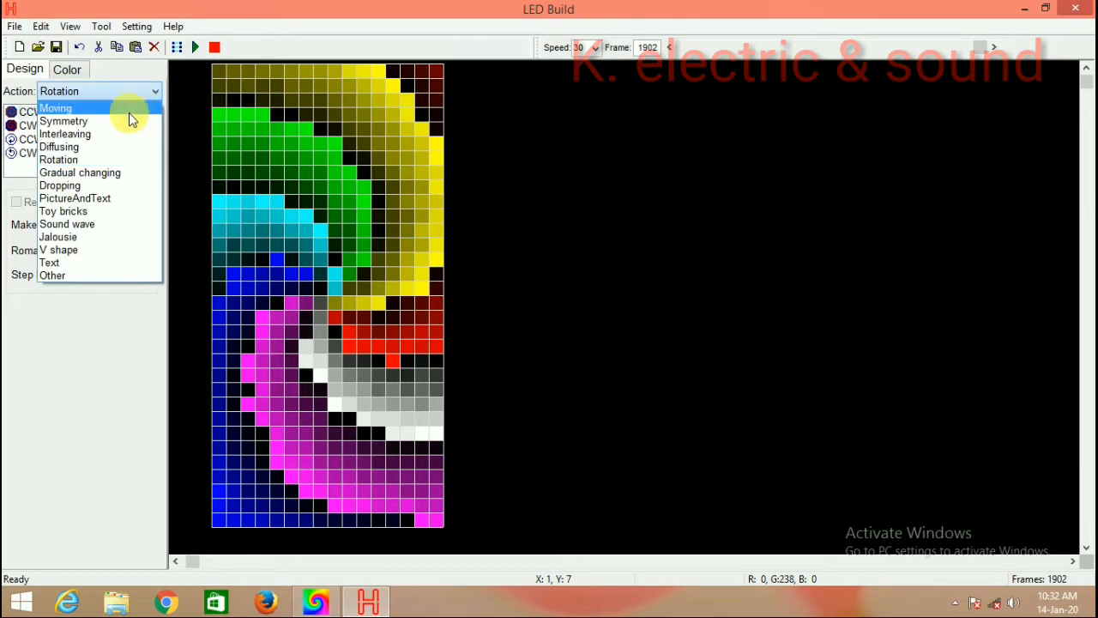
click(134, 173)
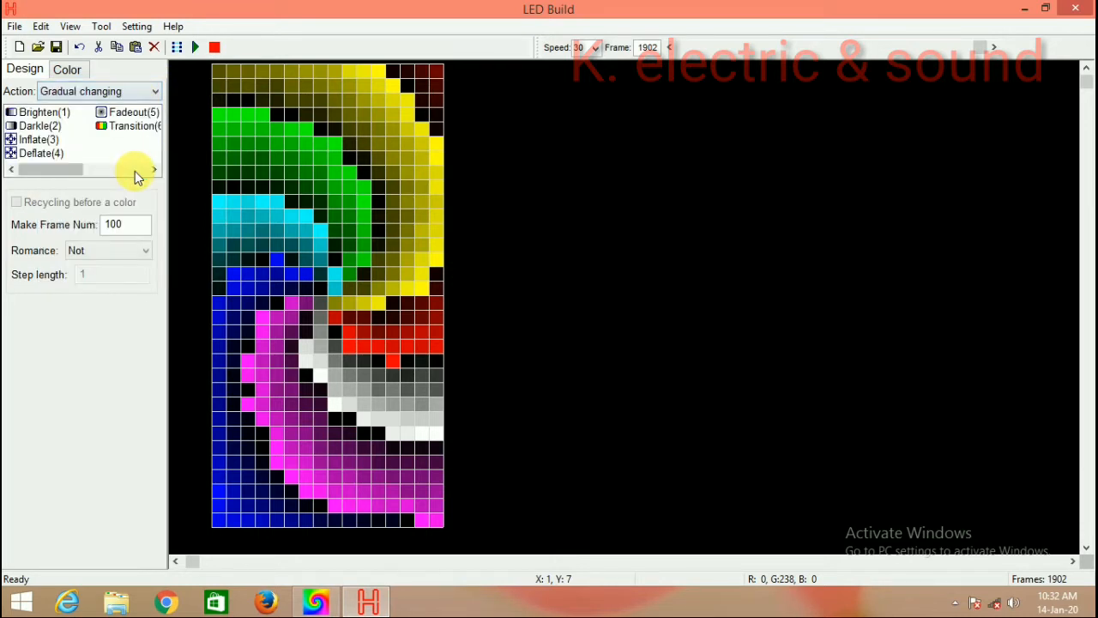
click(38, 140)
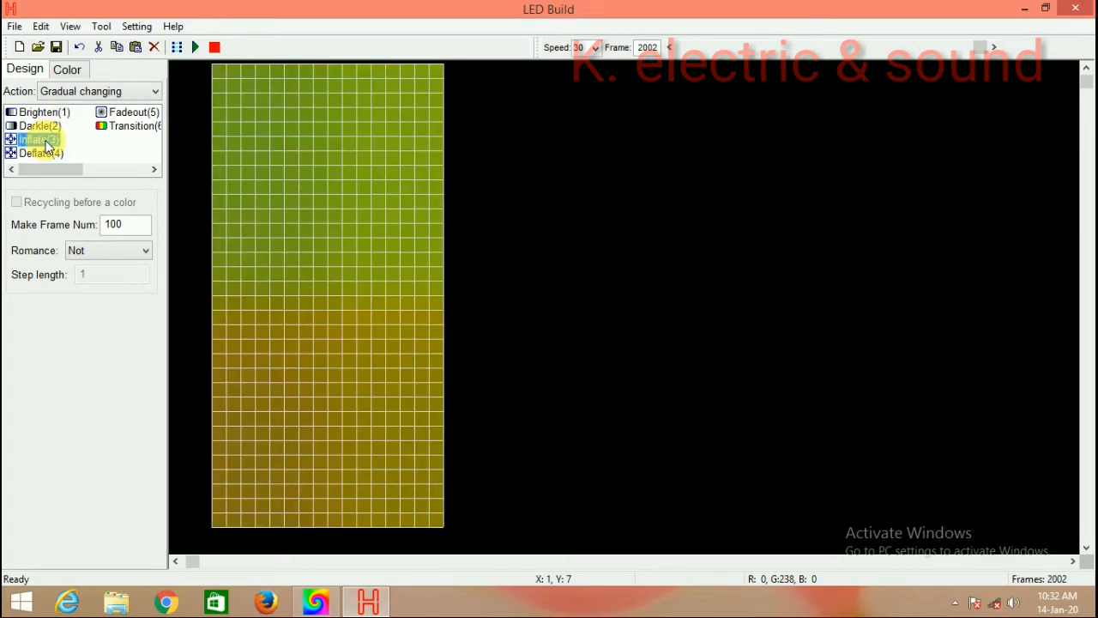
- Generate Dropping frames with Style1, using a filter number of 100 and no Romance option
click(154, 89)
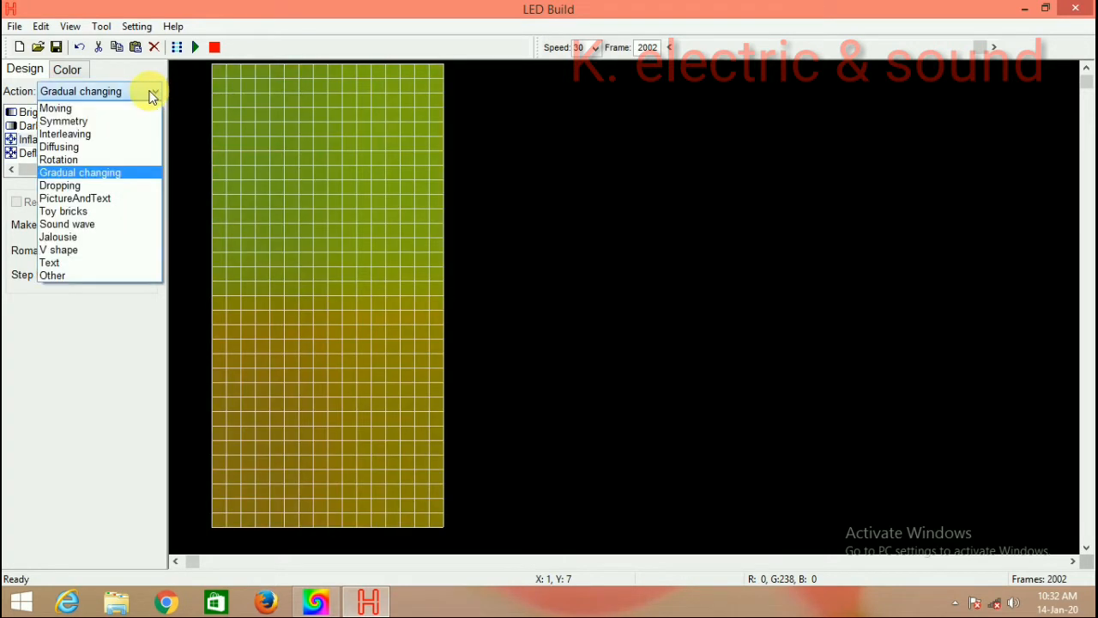
click(109, 185)
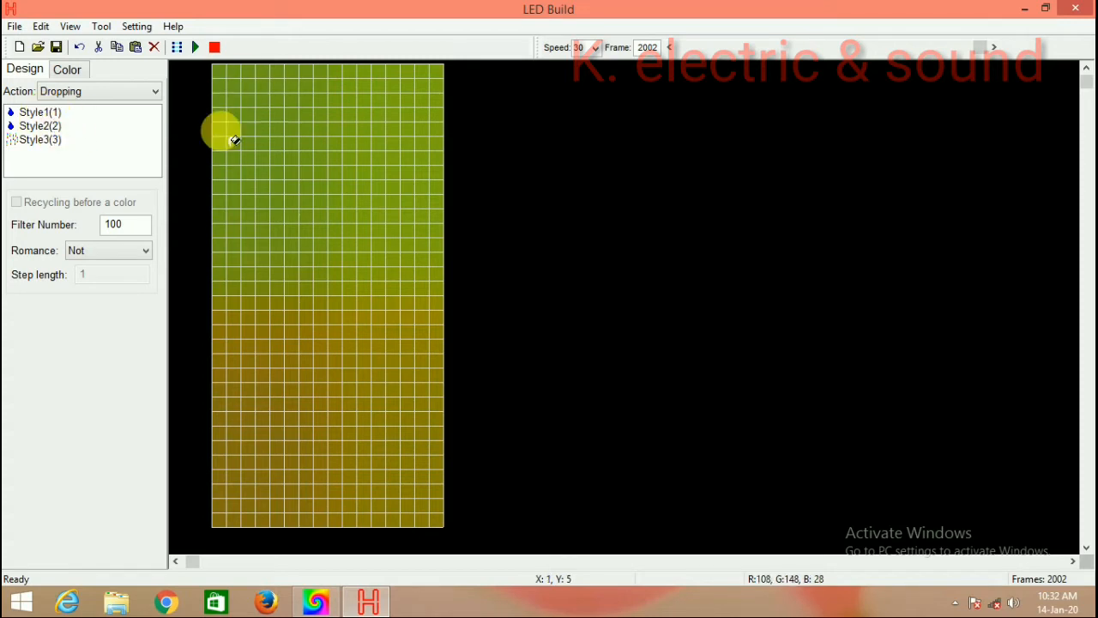
click(158, 91)
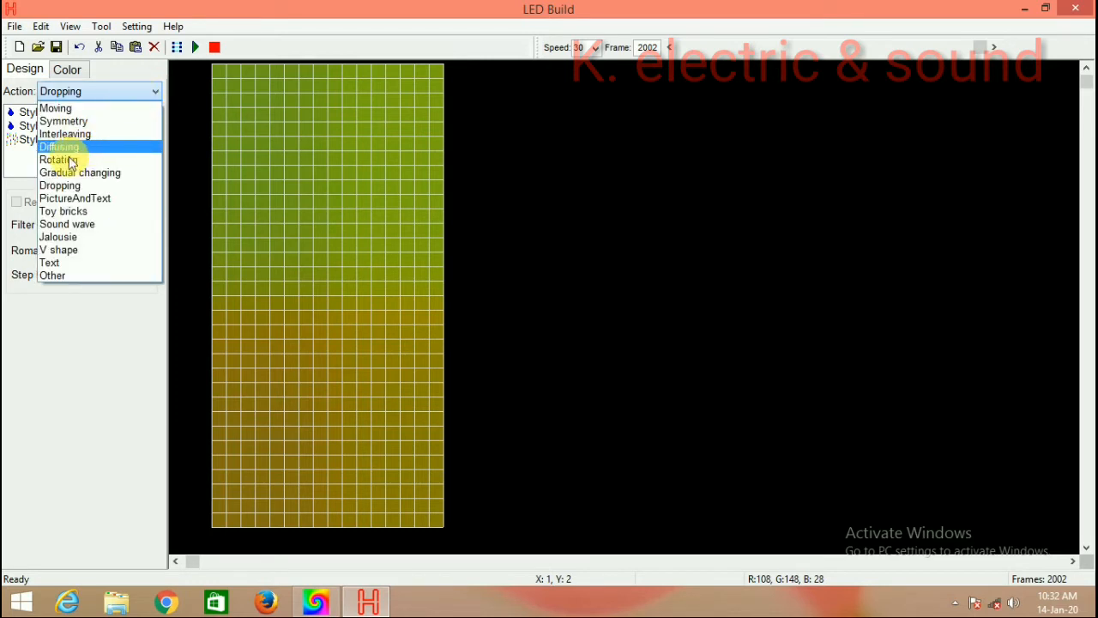
click(160, 315)
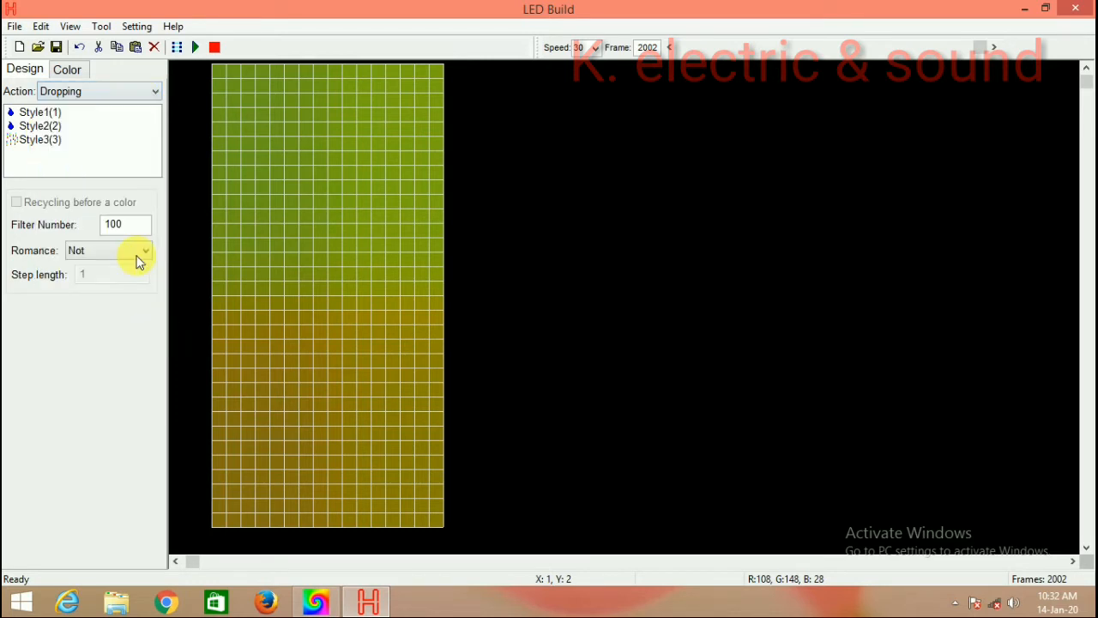
click(40, 117)
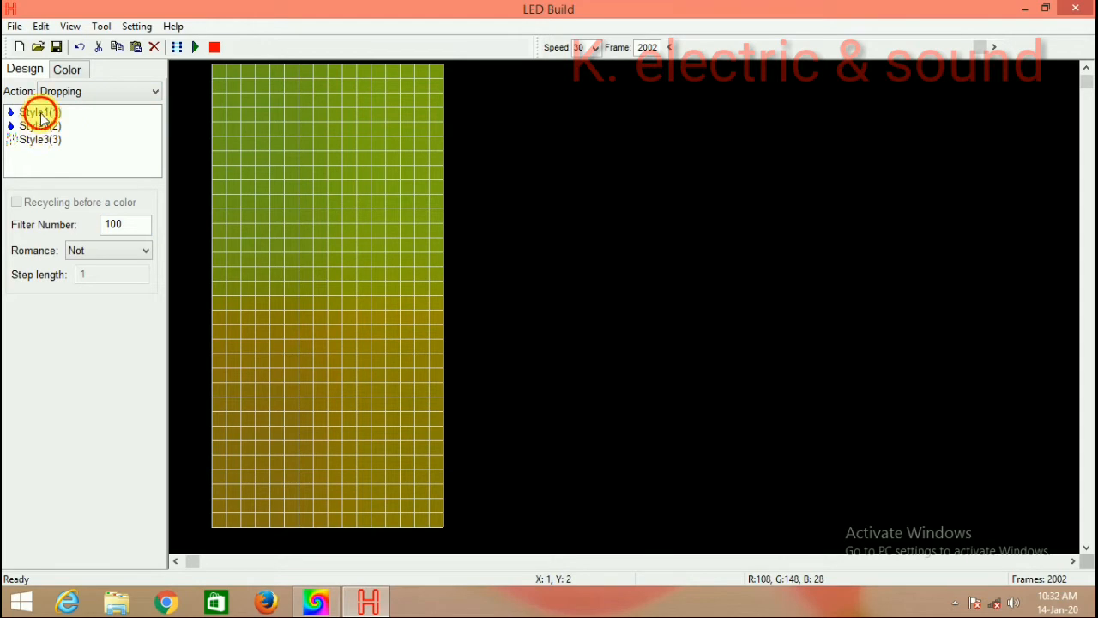
- Choose the Toy bricks action, set the brick width to 3, and generate the Up and Down frames
click(155, 91)
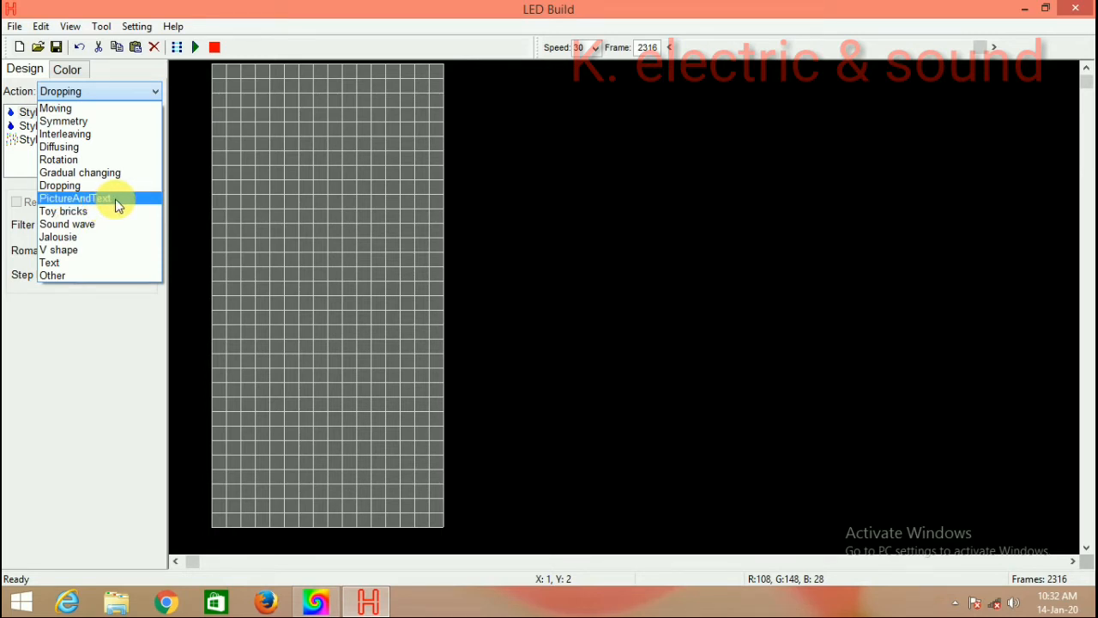
click(113, 217)
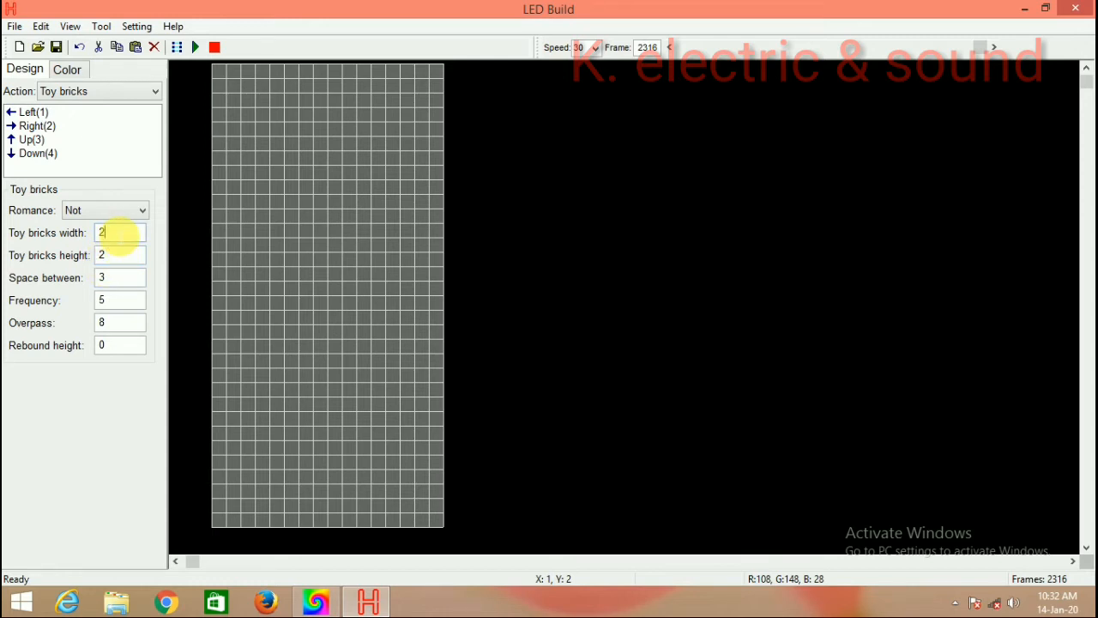
text(3)
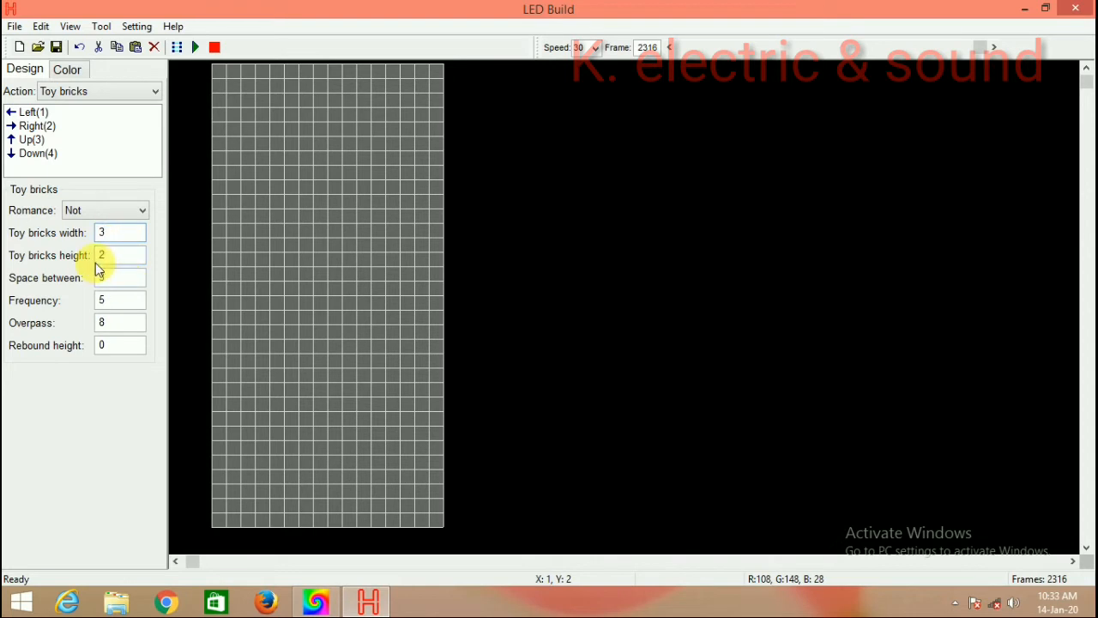
click(42, 140)
click(39, 155)
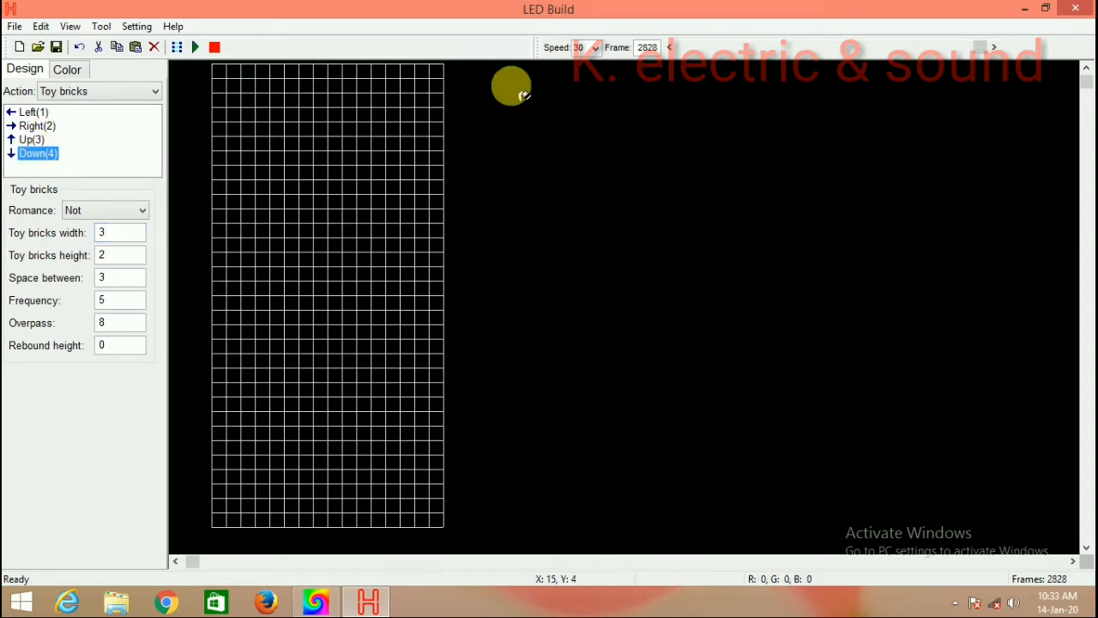
- Play the animation, skip ahead to the toy bricks frames, and stop the playback
click(193, 49)
drag(685, 48, 902, 47)
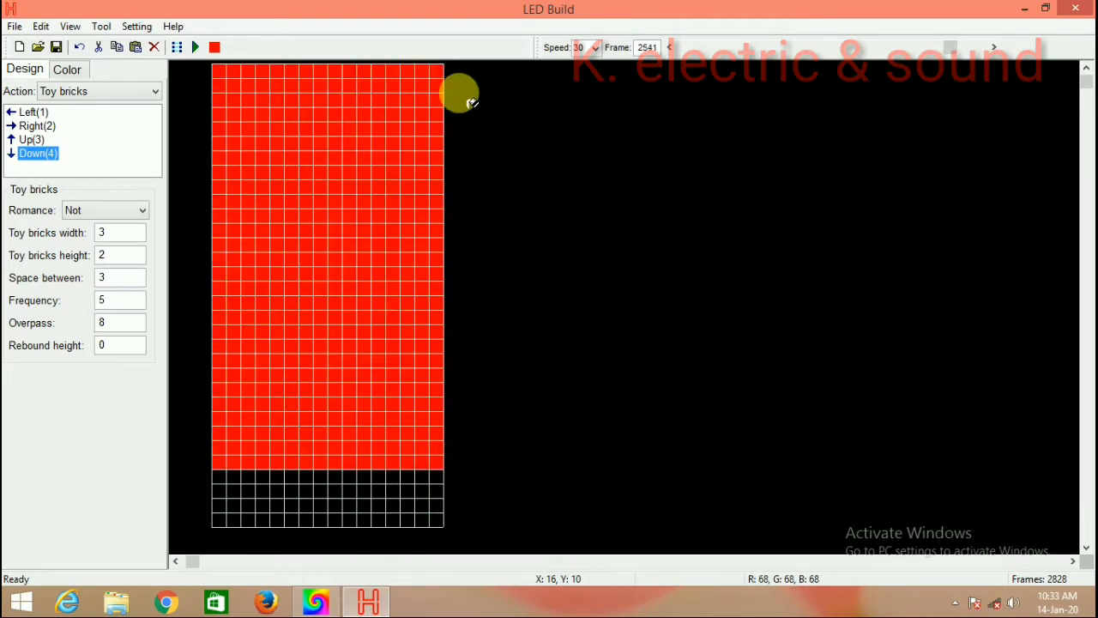
click(214, 47)
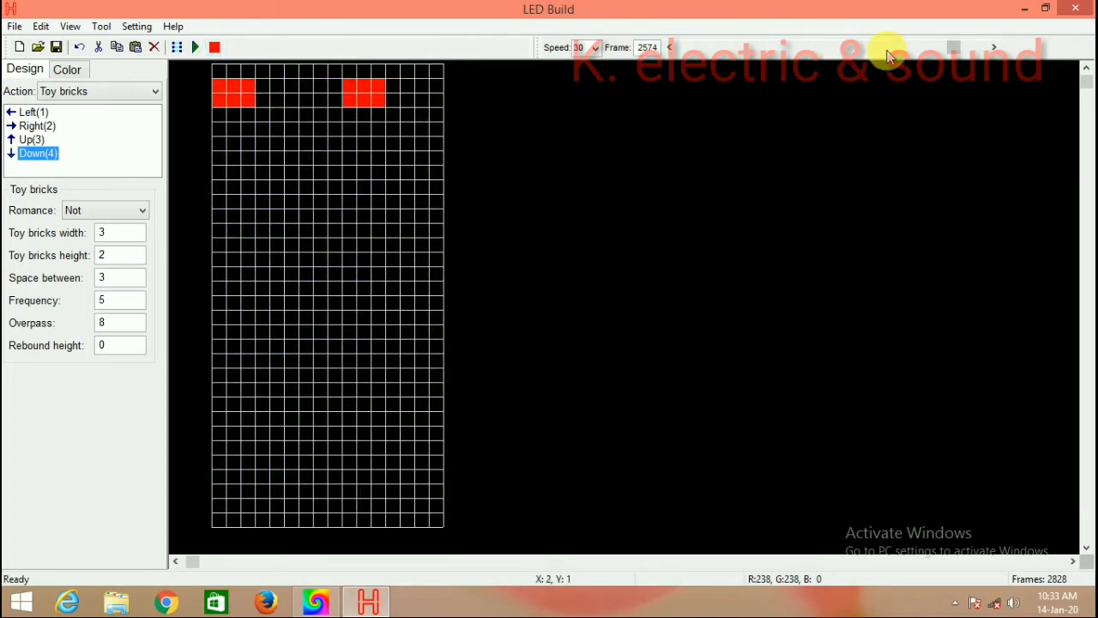
- Generate 100 Sound wave frames with the Up effect after the last frame, with Romance set to Not
drag(956, 47, 988, 48)
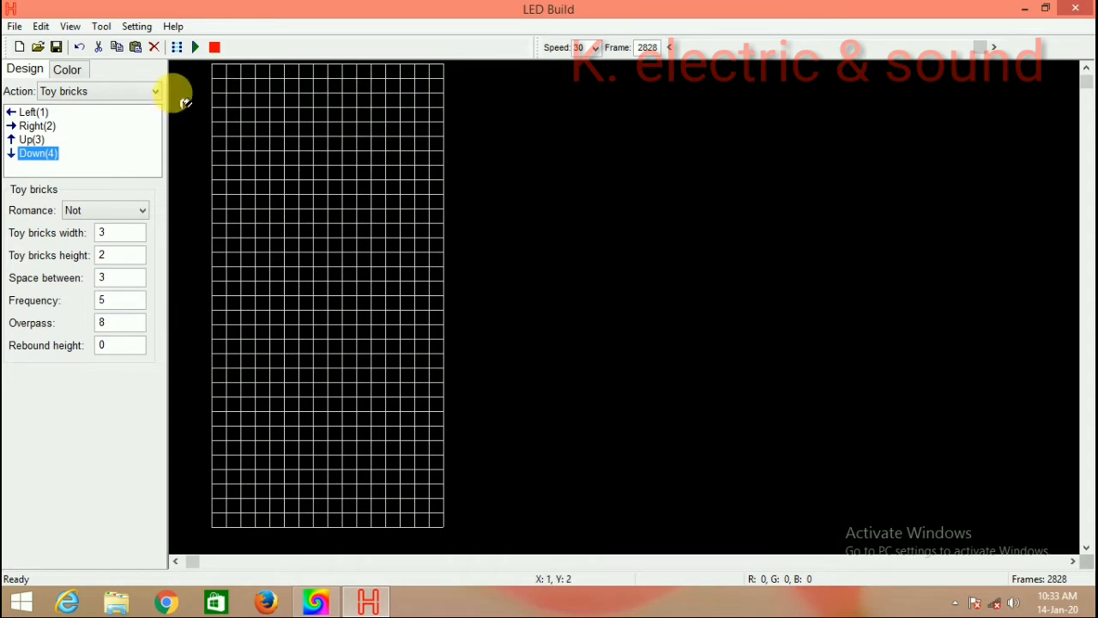
click(155, 91)
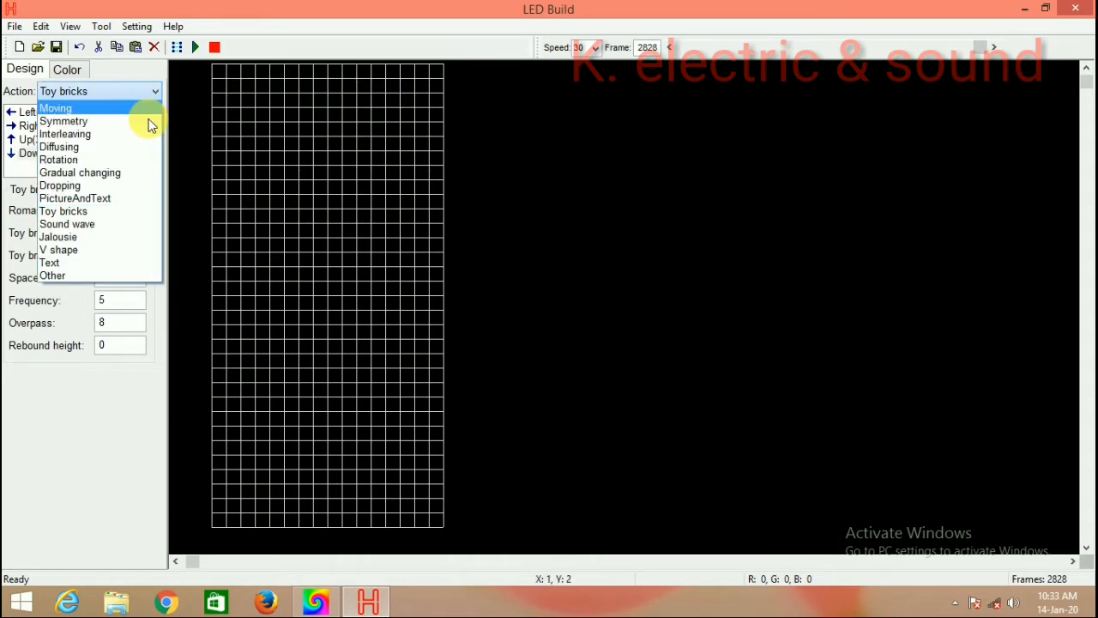
click(156, 222)
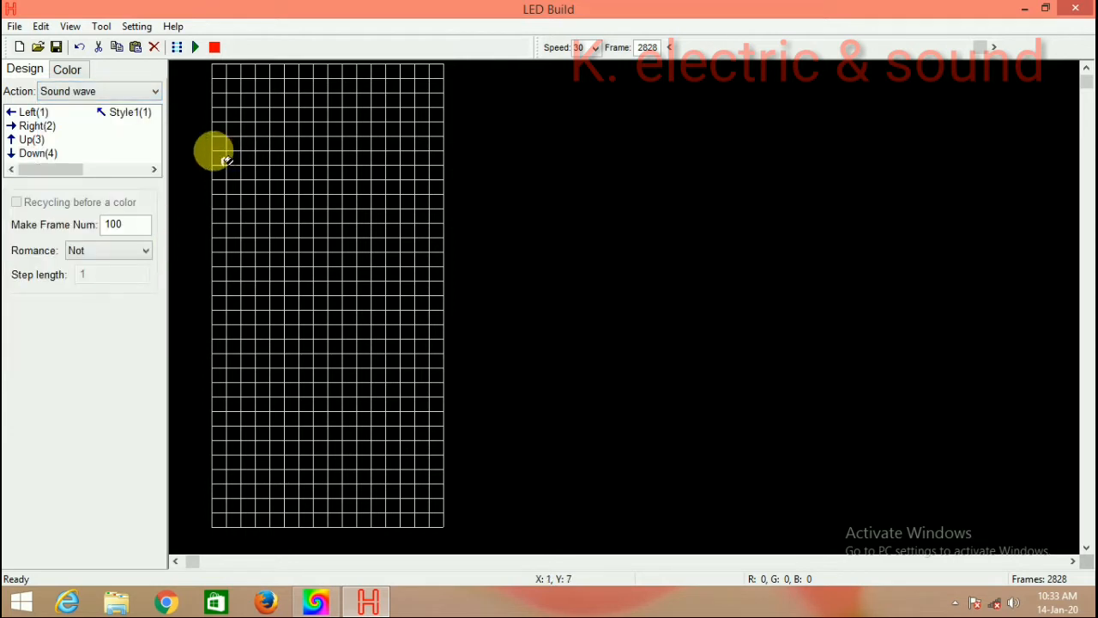
click(32, 140)
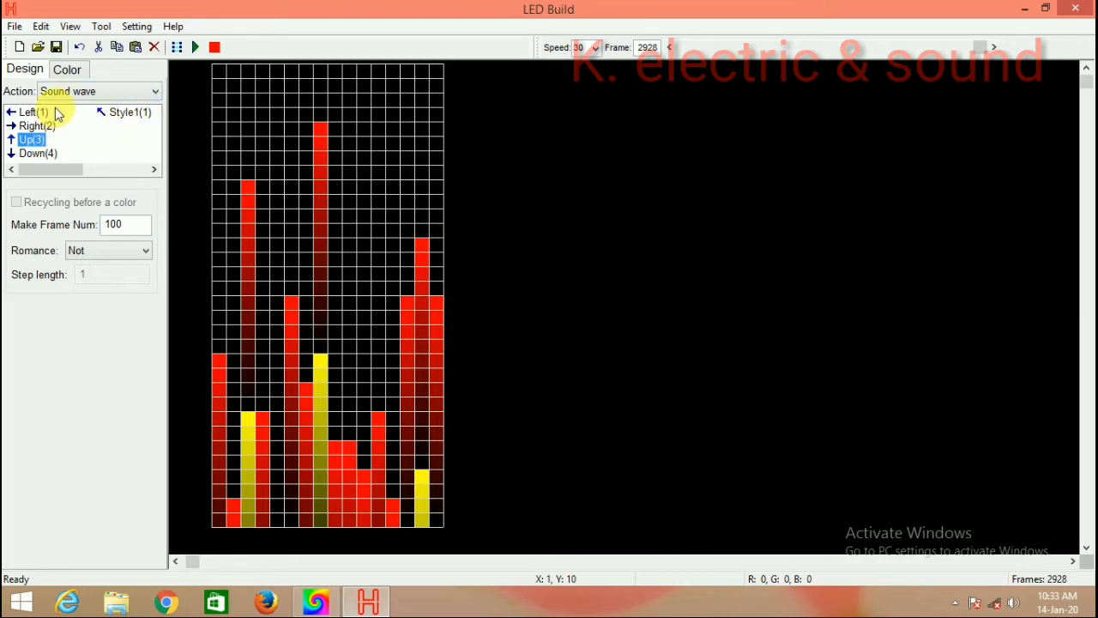
click(154, 91)
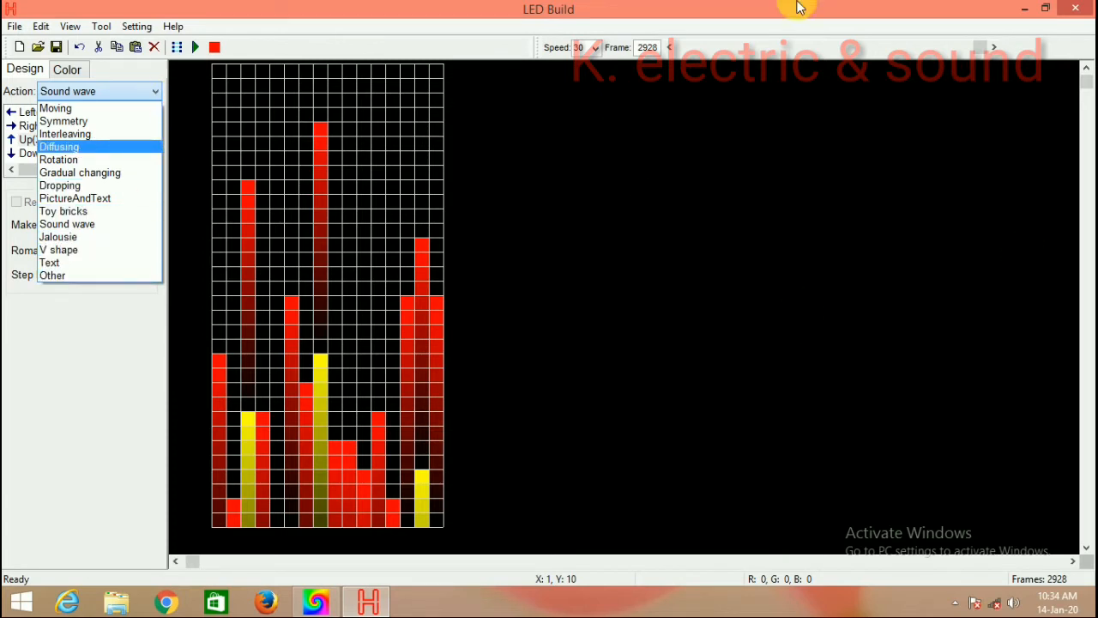
click(152, 90)
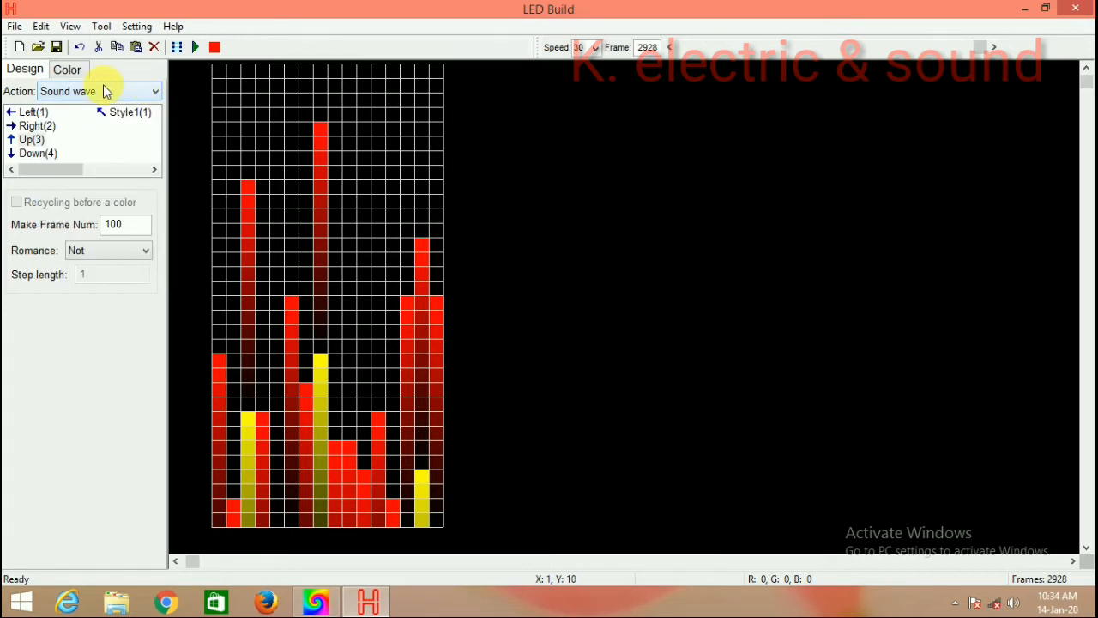
- Insert a blank frame and draw a green outlined rectangle in its upper half and a filled one in its lower half
click(67, 70)
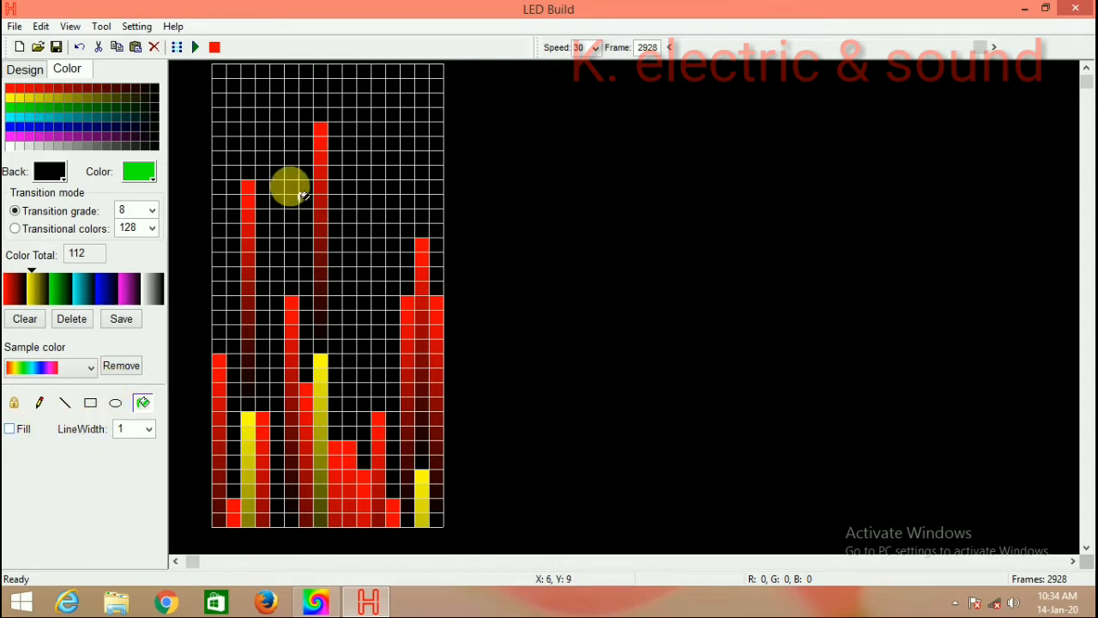
right_click(362, 162)
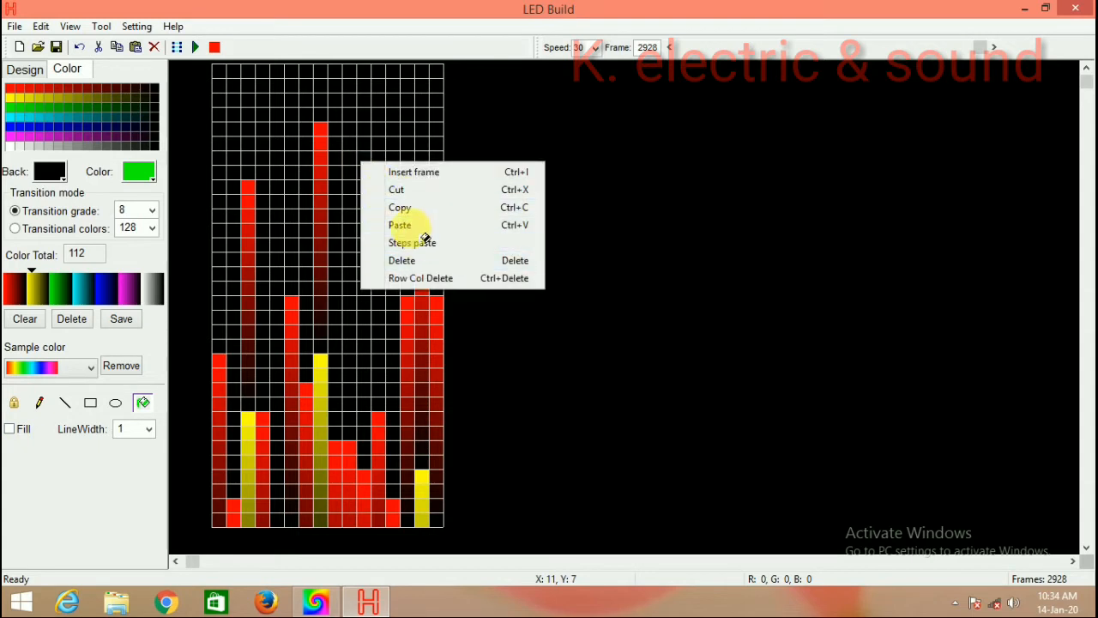
click(410, 175)
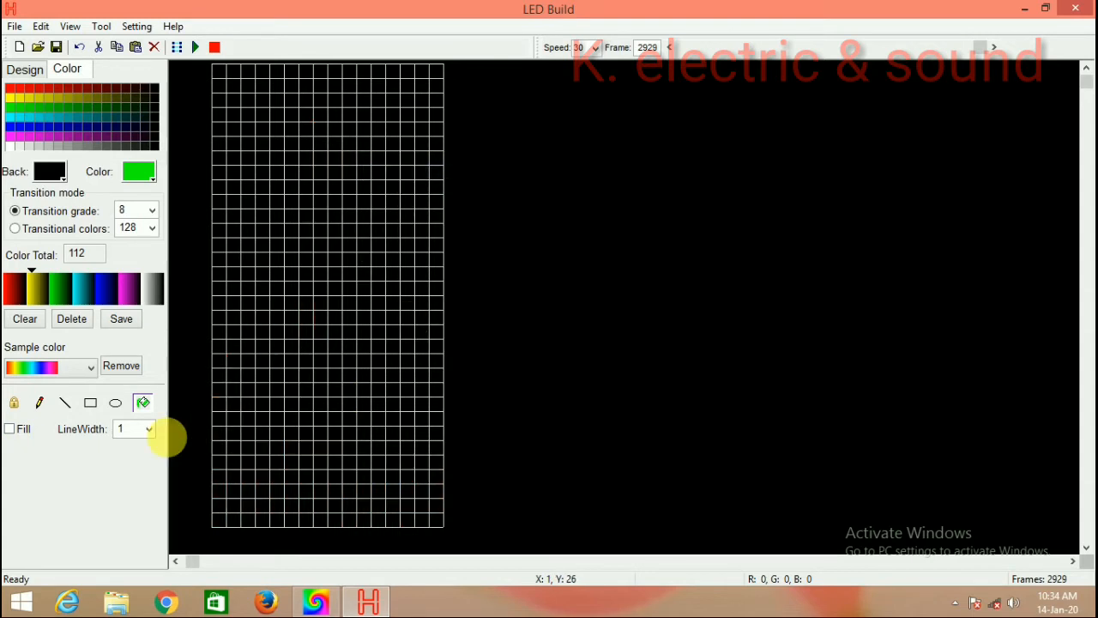
click(91, 402)
drag(256, 109, 410, 249)
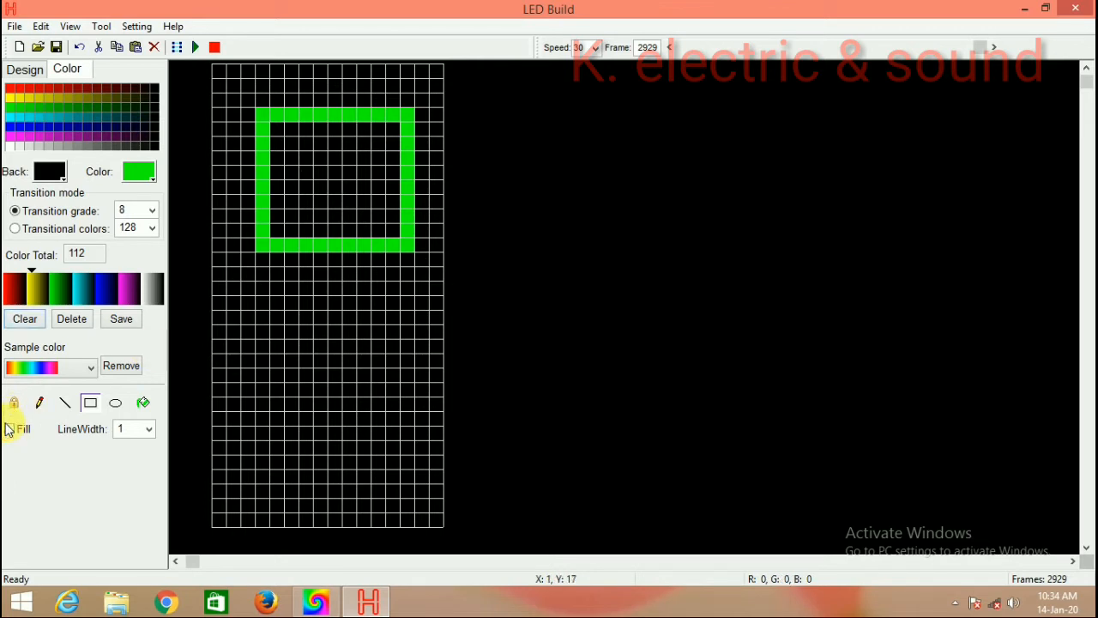
drag(256, 297, 415, 443)
- Draw a filled green ellipse over the upper rectangle and an unfilled yellow ellipse over the lower one
click(116, 402)
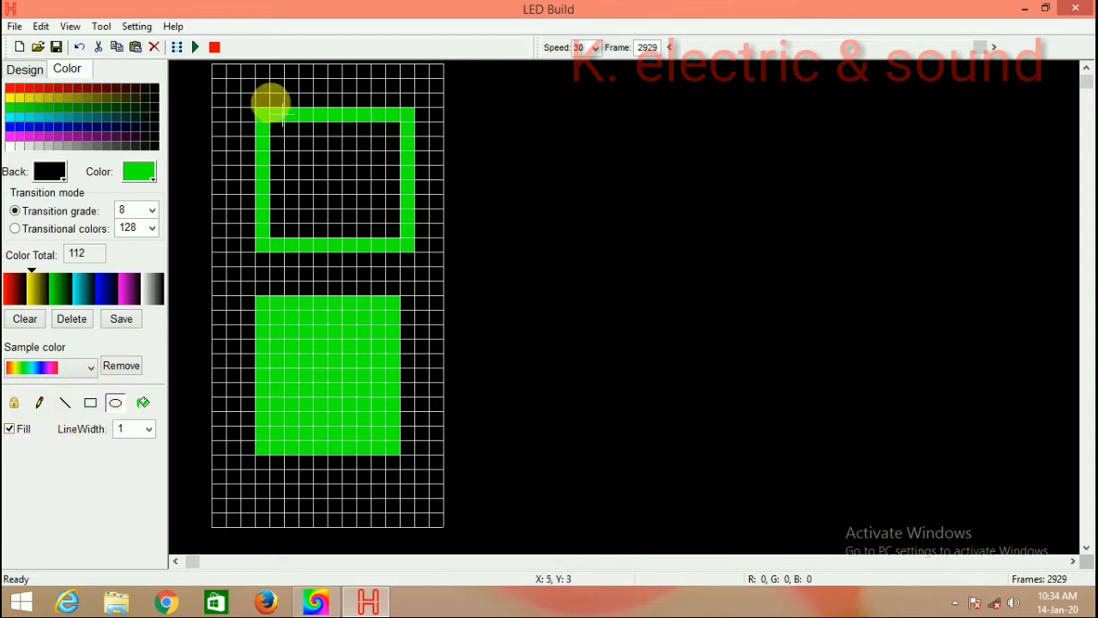
drag(266, 93, 389, 258)
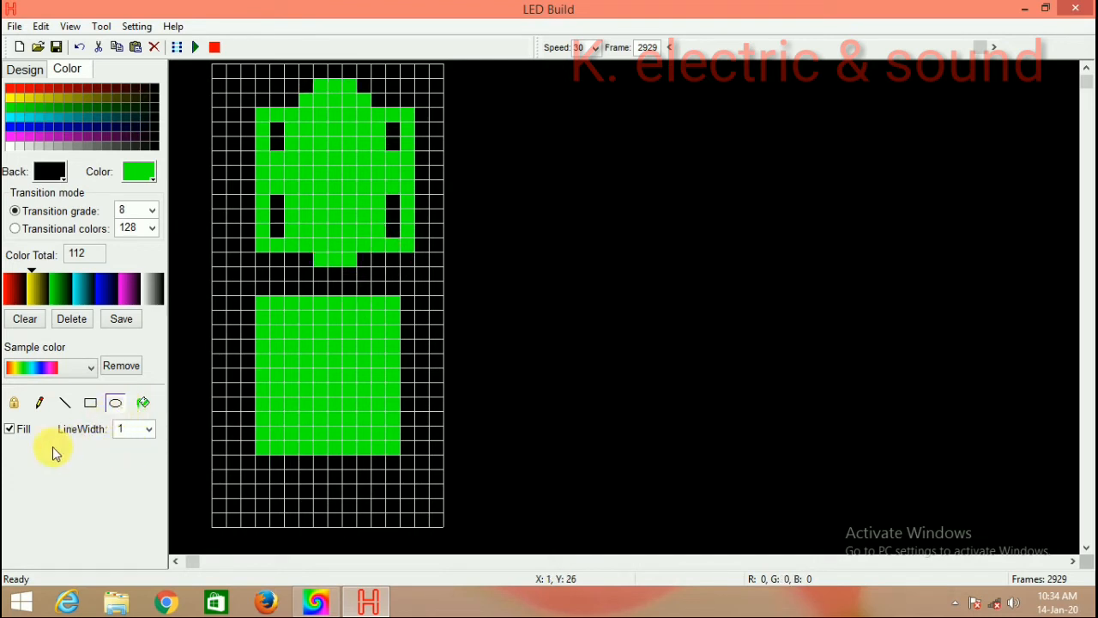
click(10, 429)
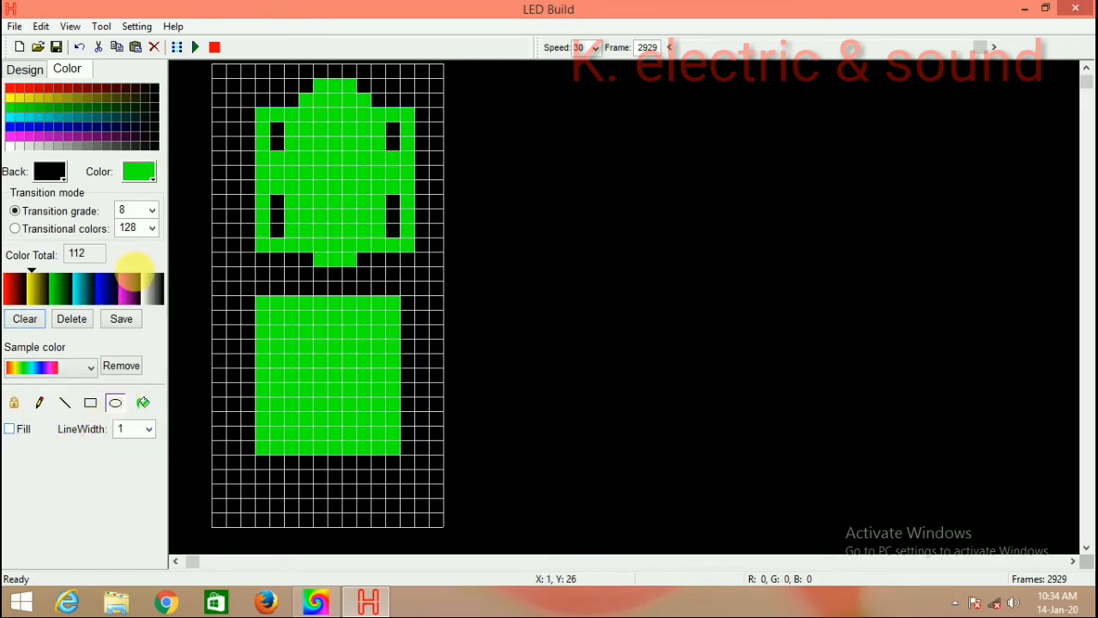
click(141, 175)
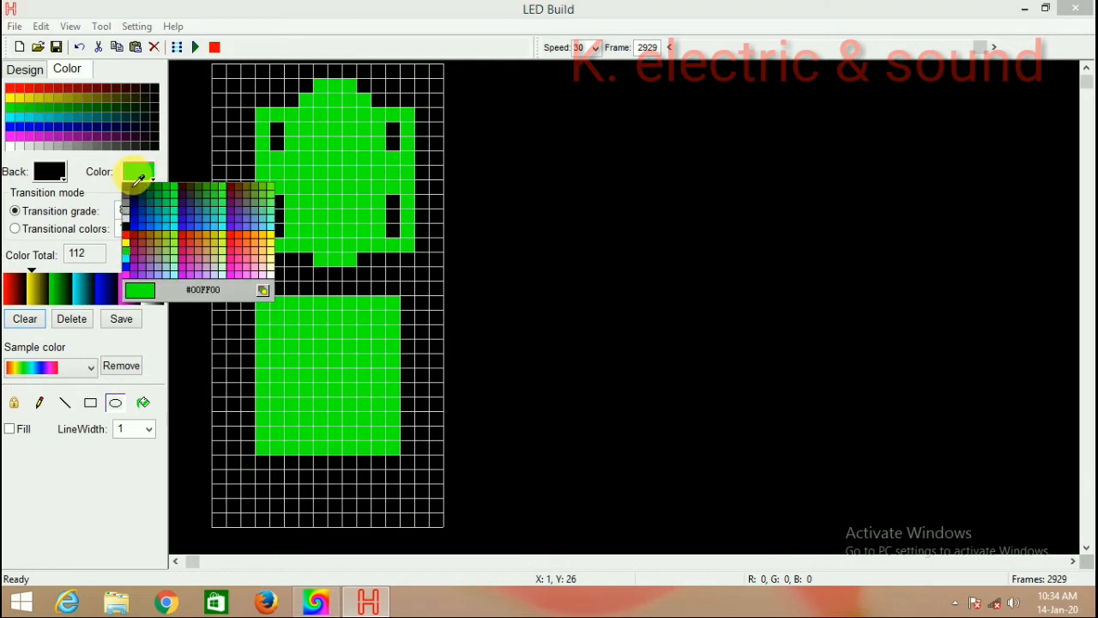
click(128, 245)
drag(245, 296, 377, 436)
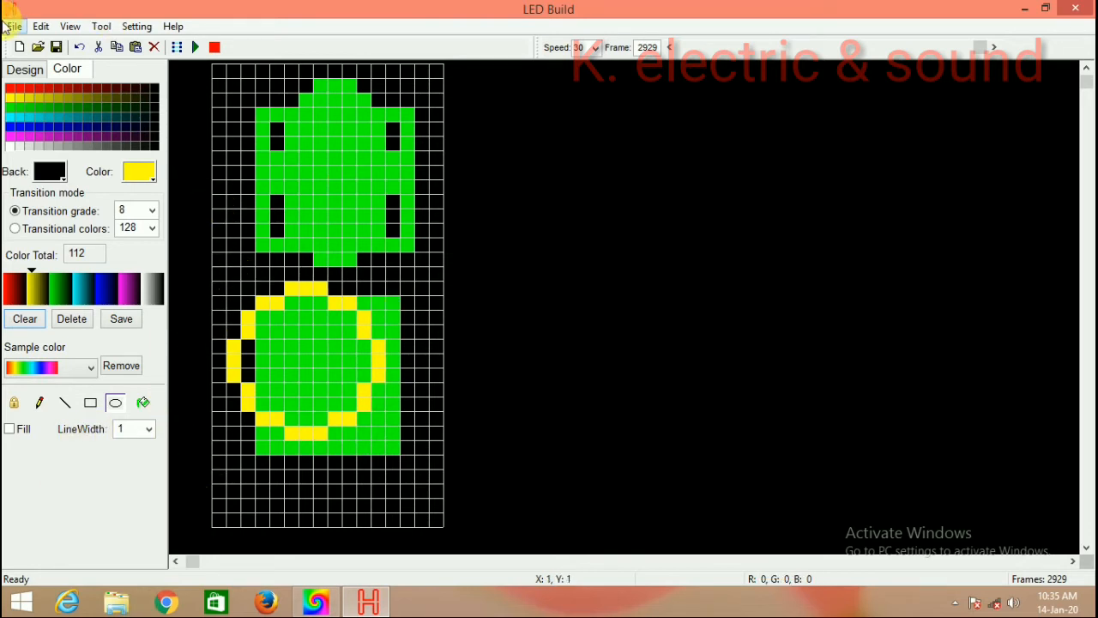
- Delete frame 2929 containing the drawn rectangles and ellipses
right_click(363, 192)
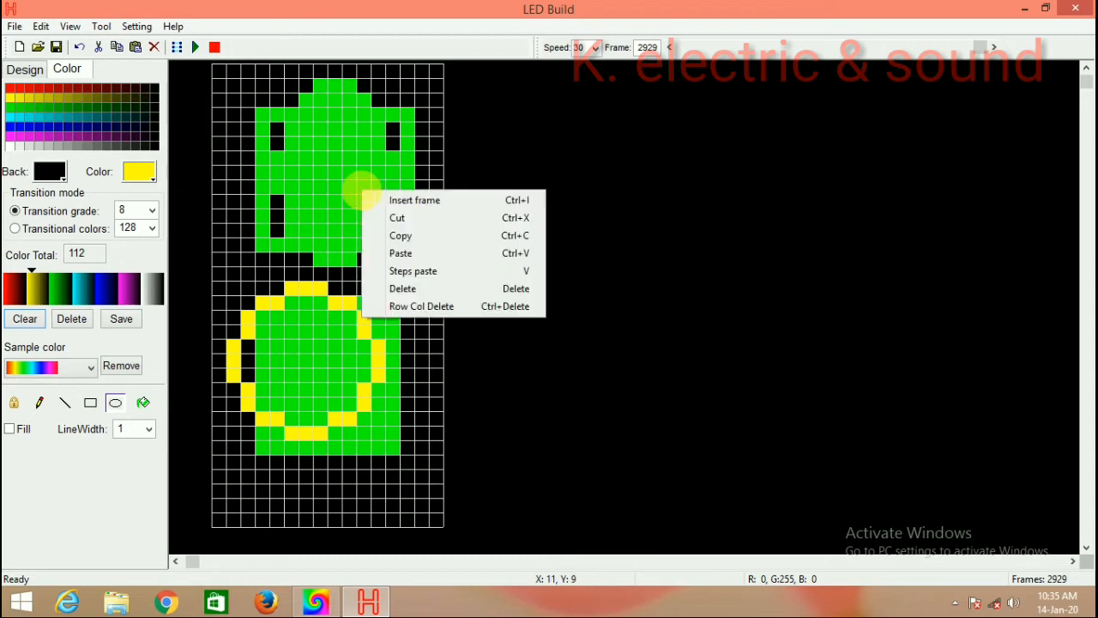
click(404, 289)
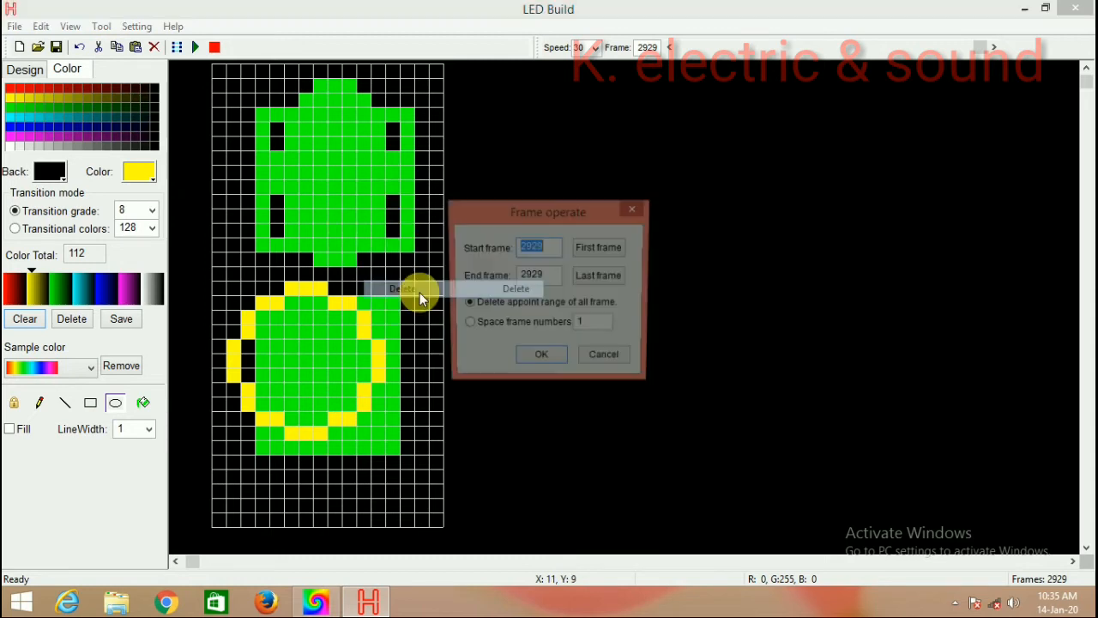
click(553, 359)
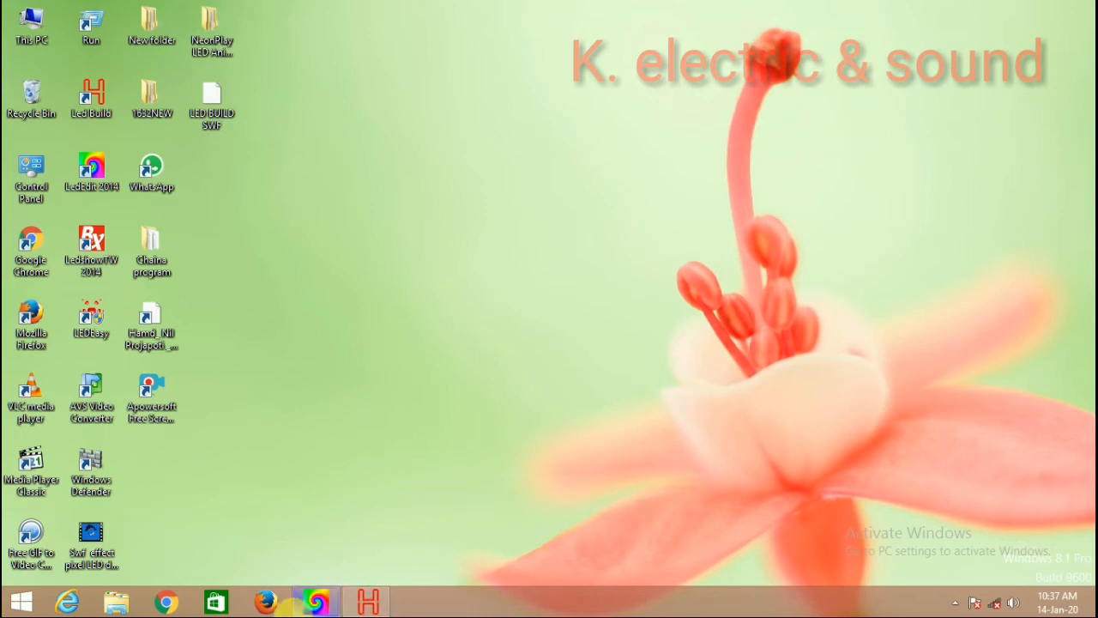
- Switch to LED Build with the Untitled2 design, restore its window from full screen and extend its height to fit the whole grid
mouse_move(309, 603)
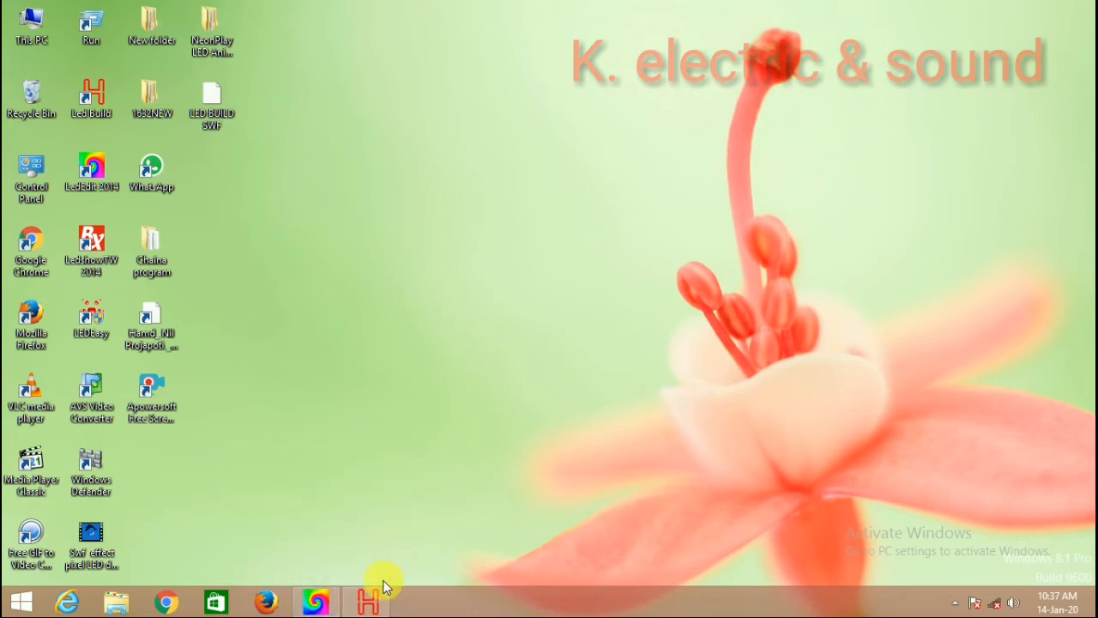
click(368, 601)
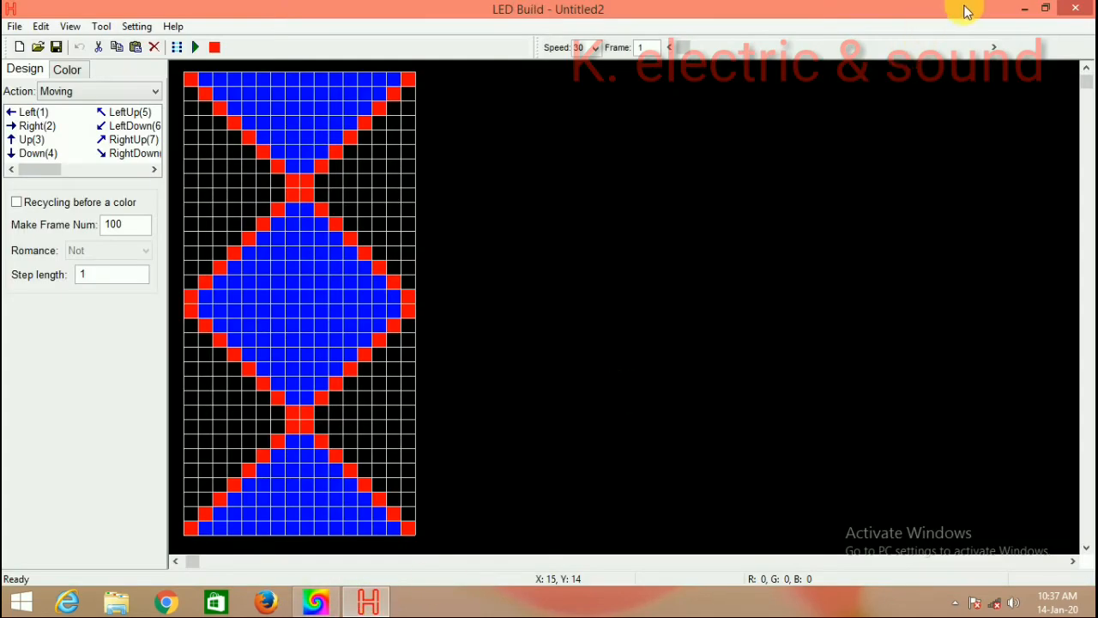
click(1044, 10)
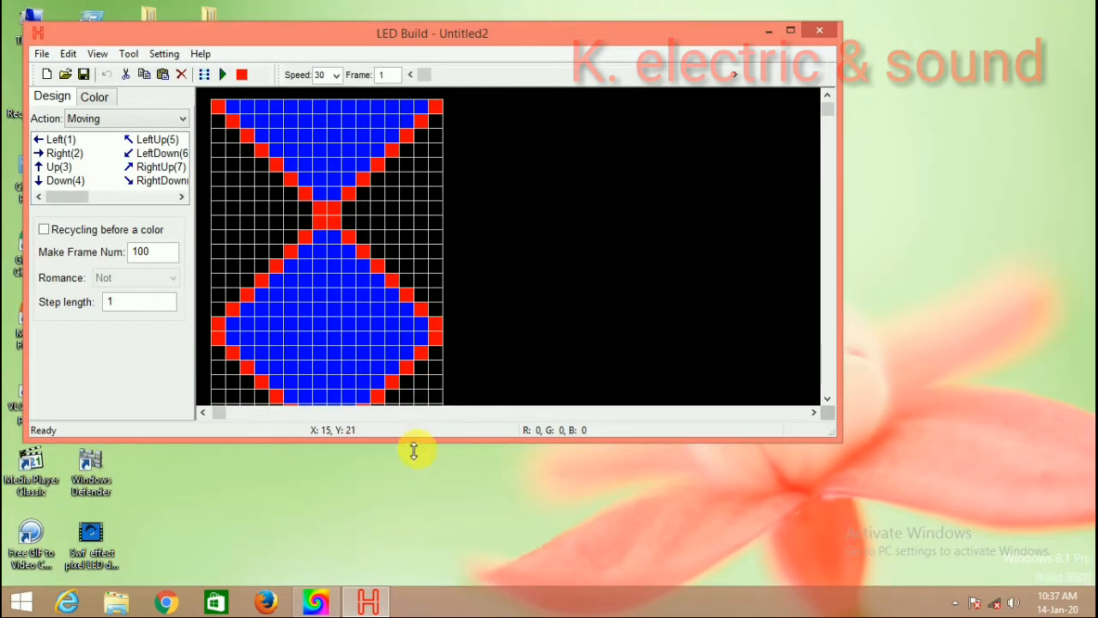
drag(414, 450, 407, 592)
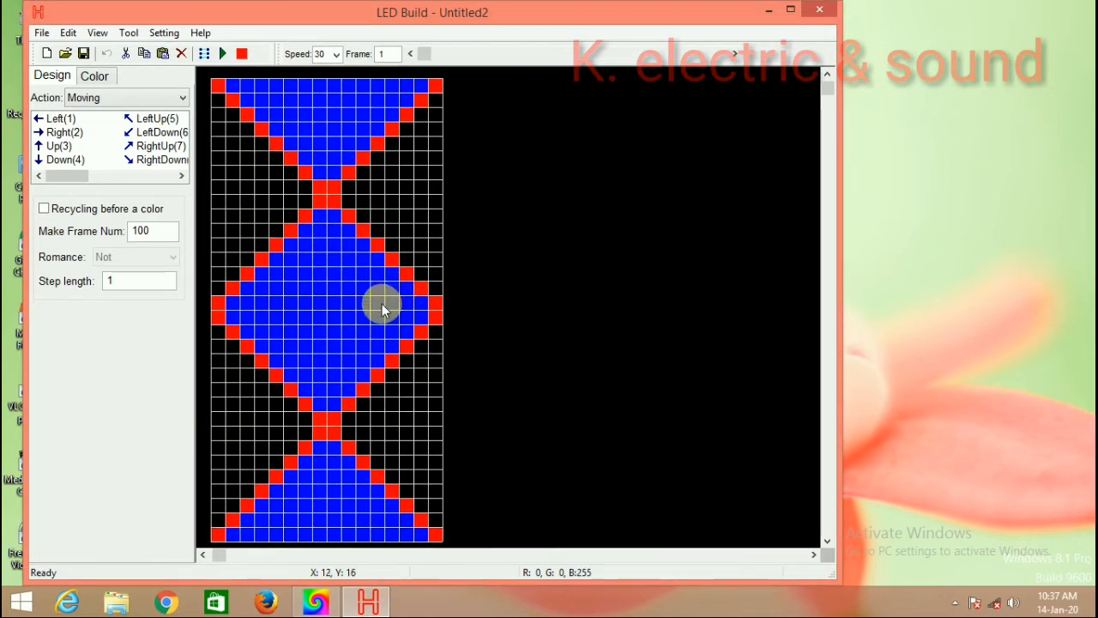
- Look up the SWF or AVI output command without running it, and minimize LED Build
click(42, 34)
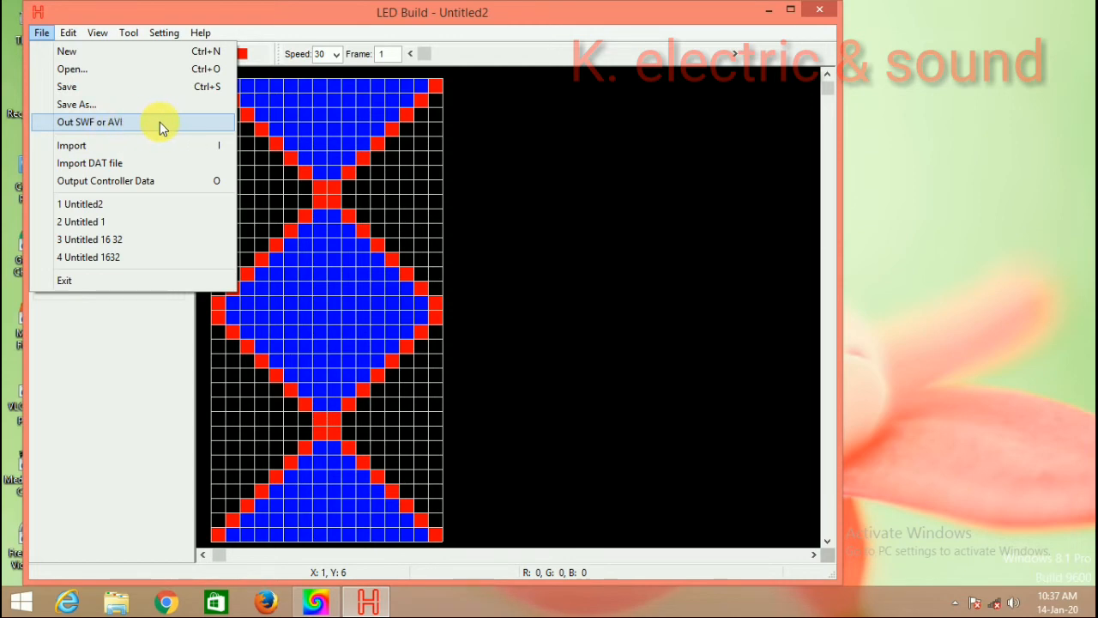
click(595, 146)
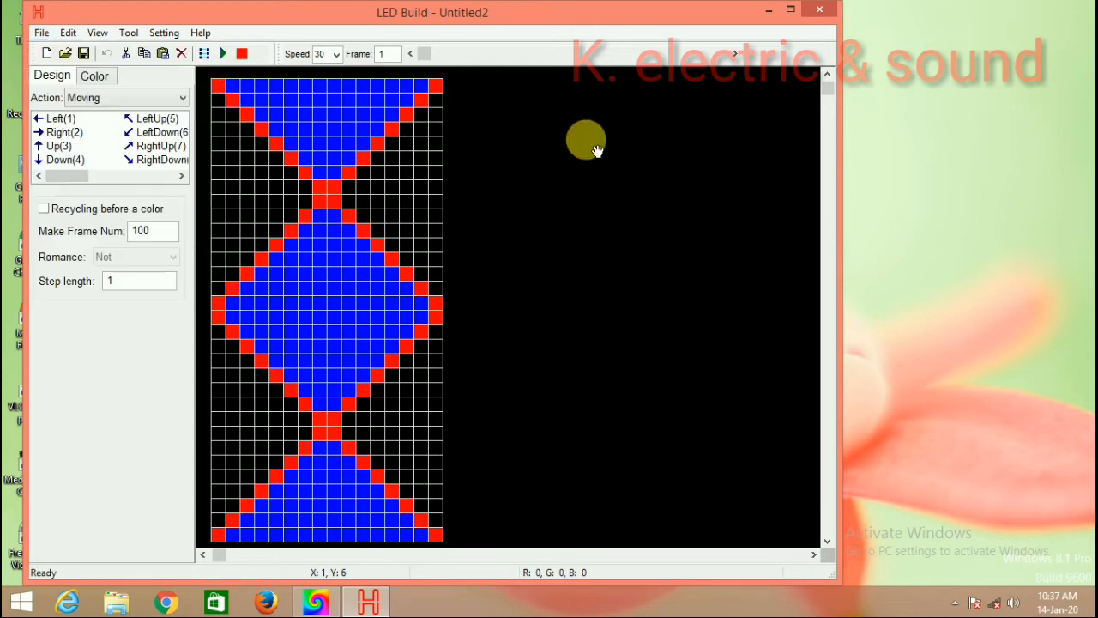
click(770, 11)
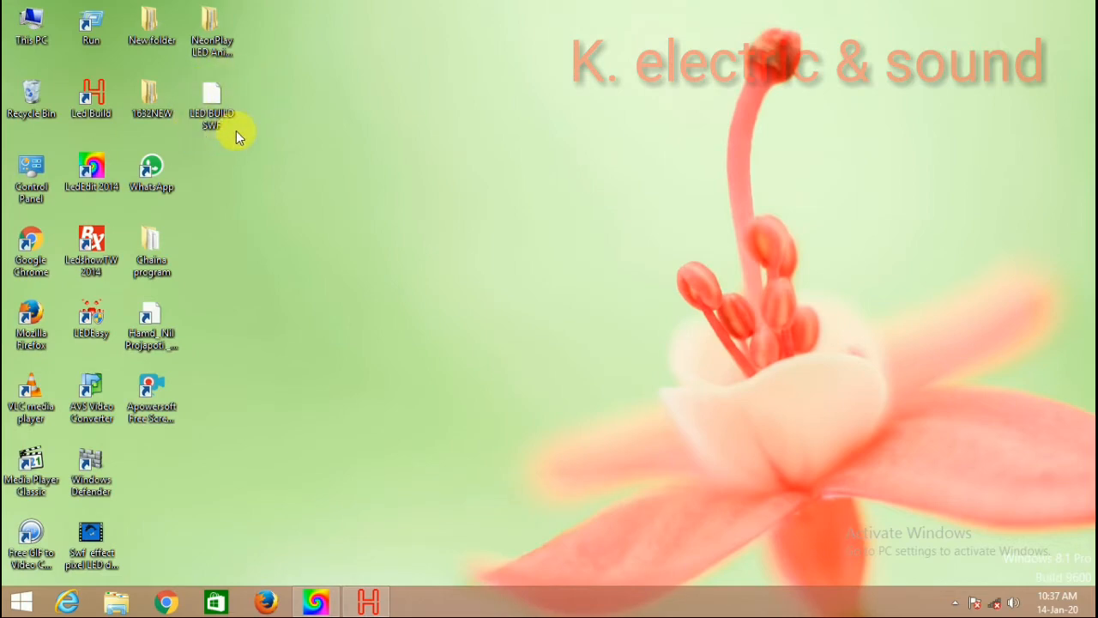
- Switch to LedEdit 2014, close the current project and create the new project Led1.pxb for the T-1000S-WS2811 controller
click(316, 601)
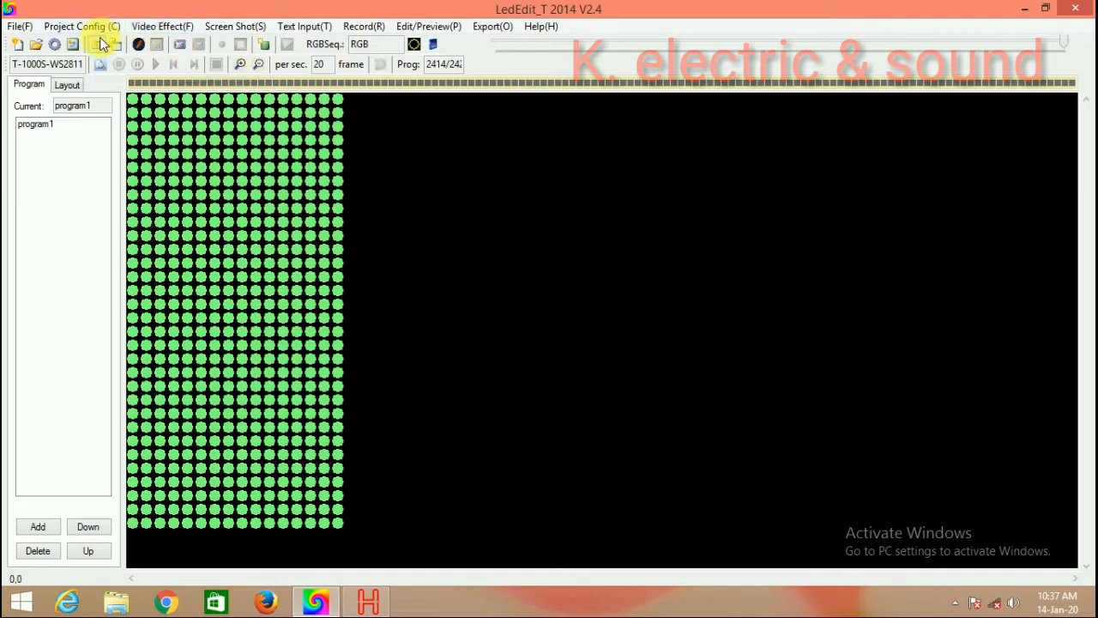
click(24, 28)
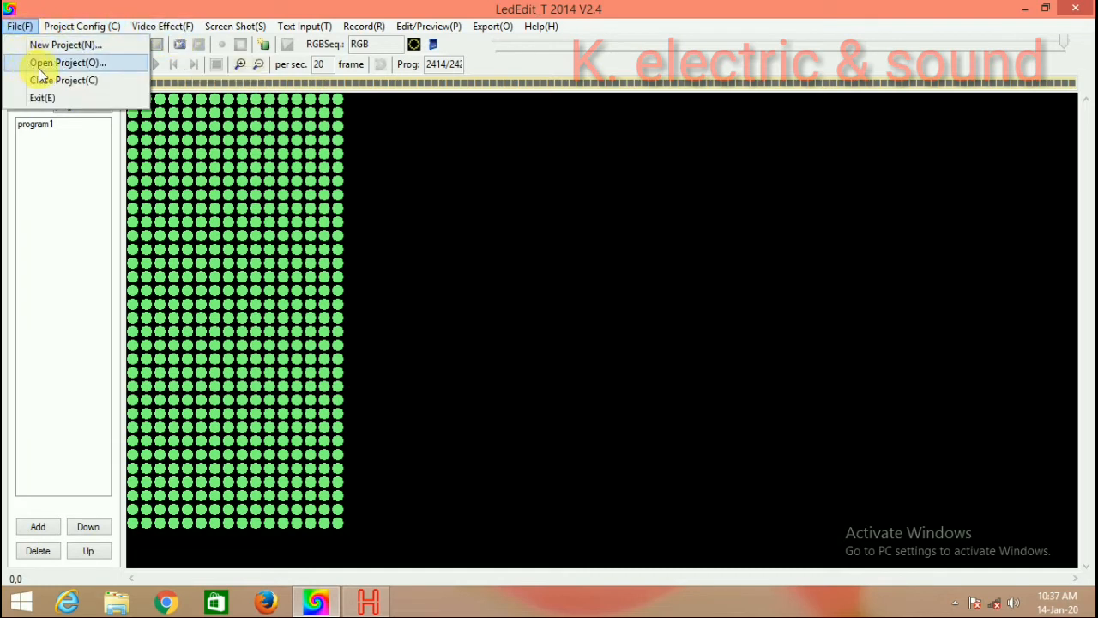
click(53, 47)
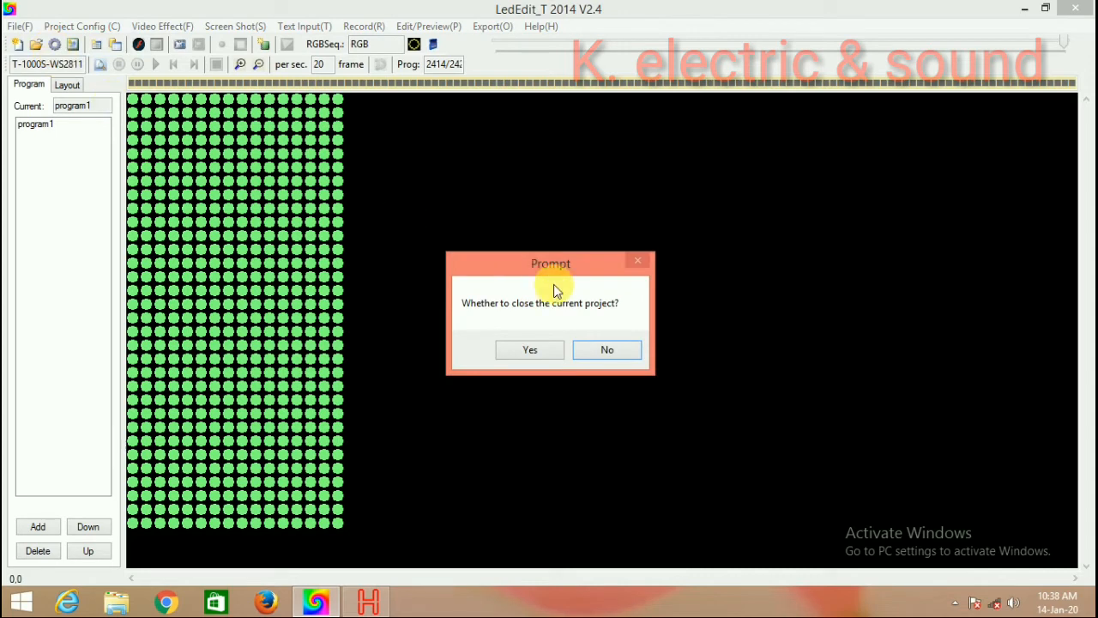
click(544, 350)
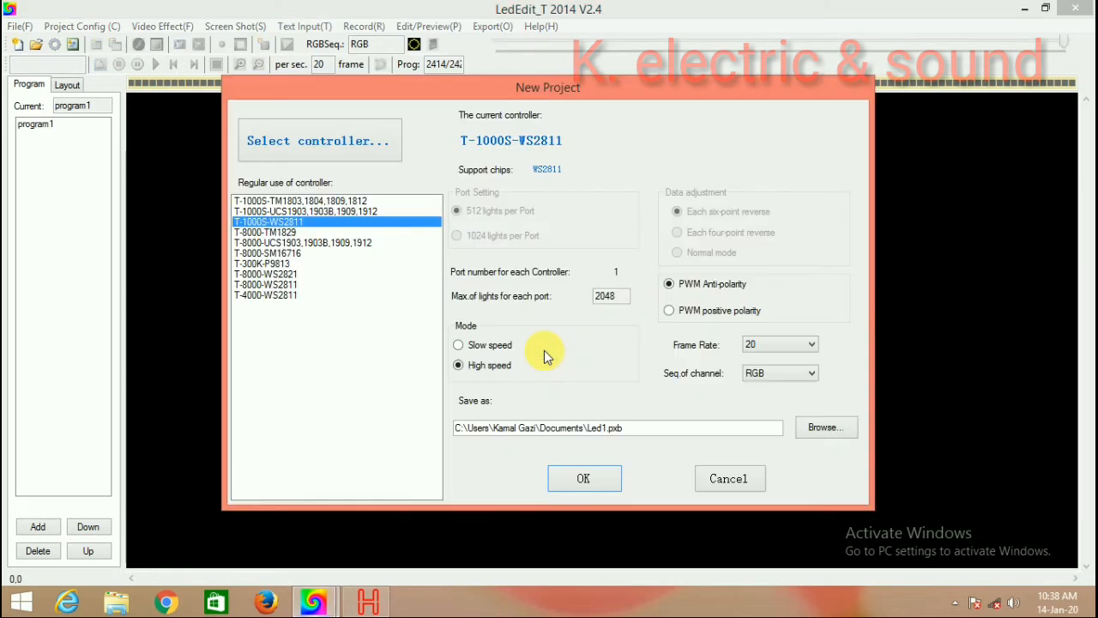
click(581, 474)
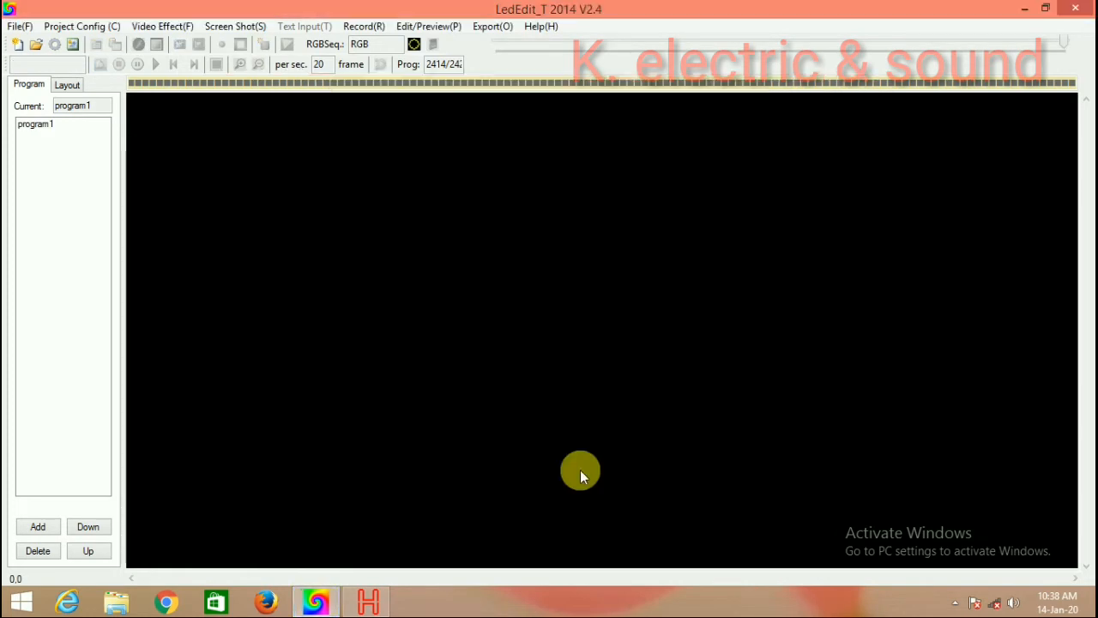
- Auto-configure the LED layout with 16 horizontal and 32 vertical pixels, using the On the left horizontal pattern
click(60, 48)
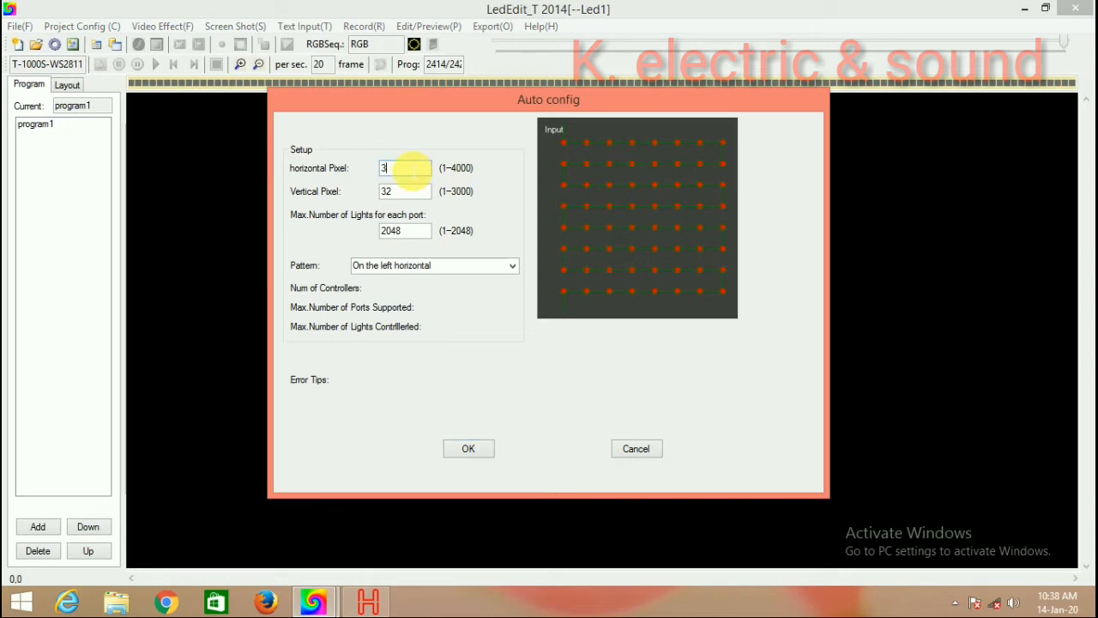
text(16)
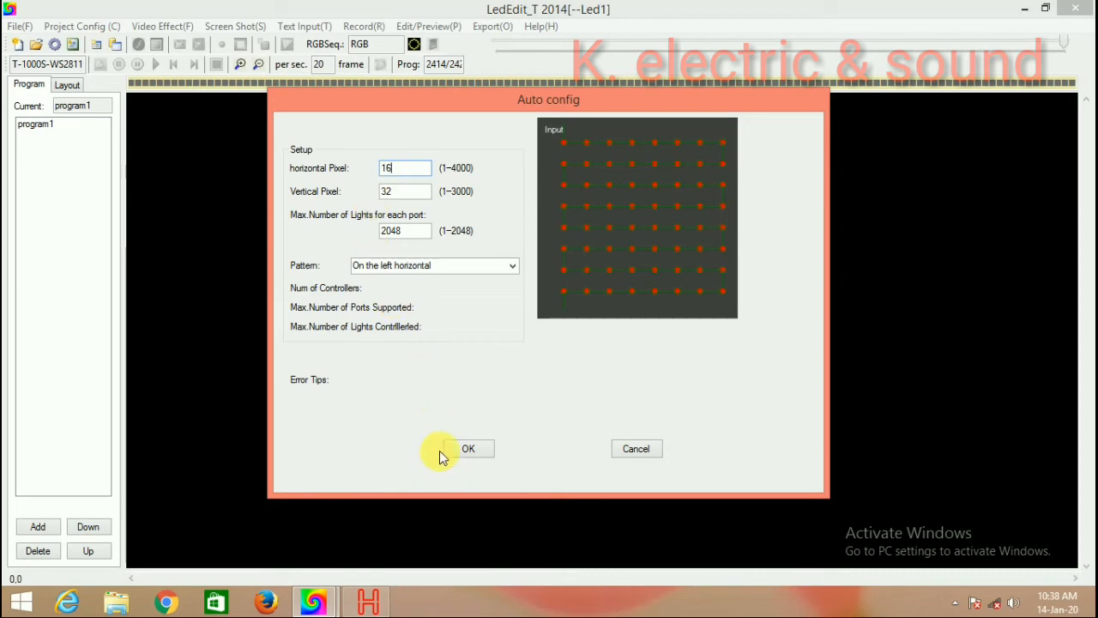
click(467, 449)
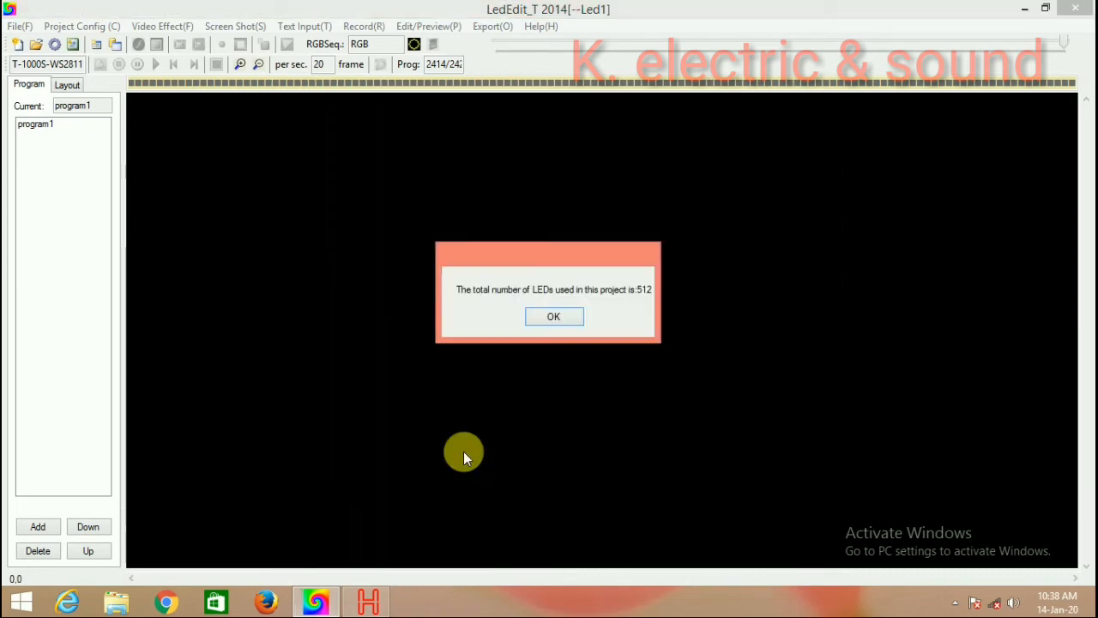
click(558, 314)
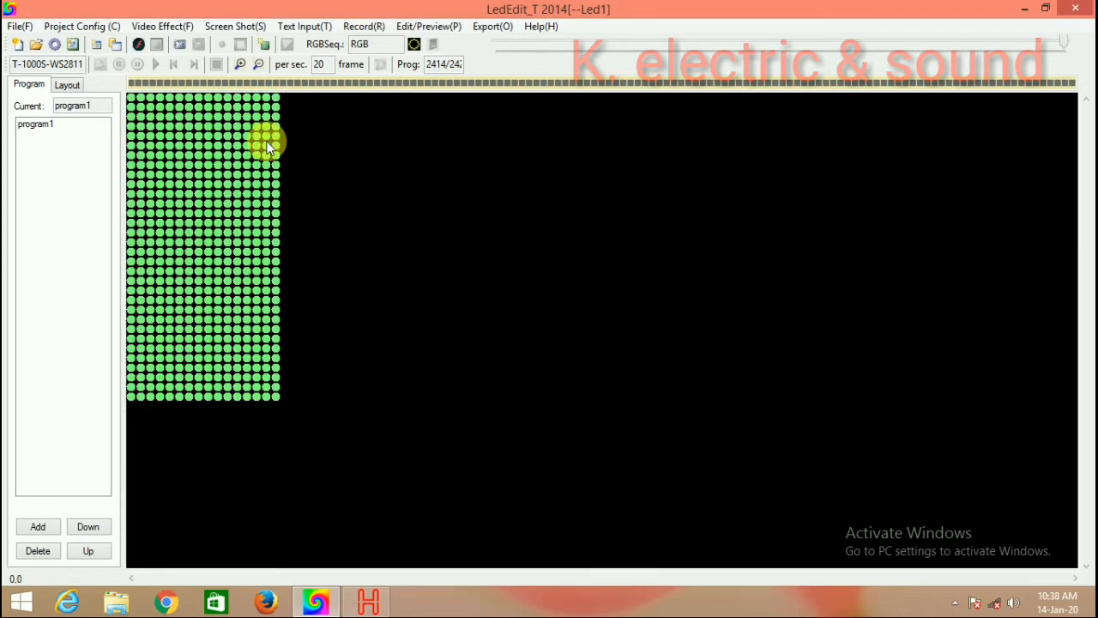
click(241, 64)
click(241, 64)
click(241, 64)
click(241, 64)
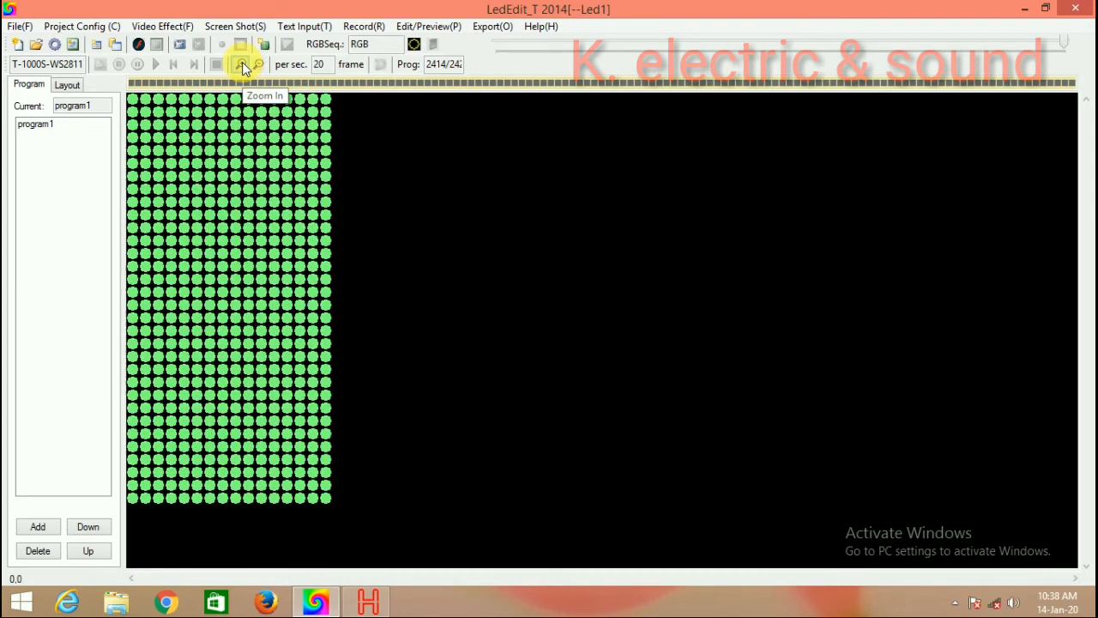
- Open the LED BUILD SWF file from the Desktop as a video effect on the enlarged LED layout, watch it and close it
click(241, 65)
click(241, 64)
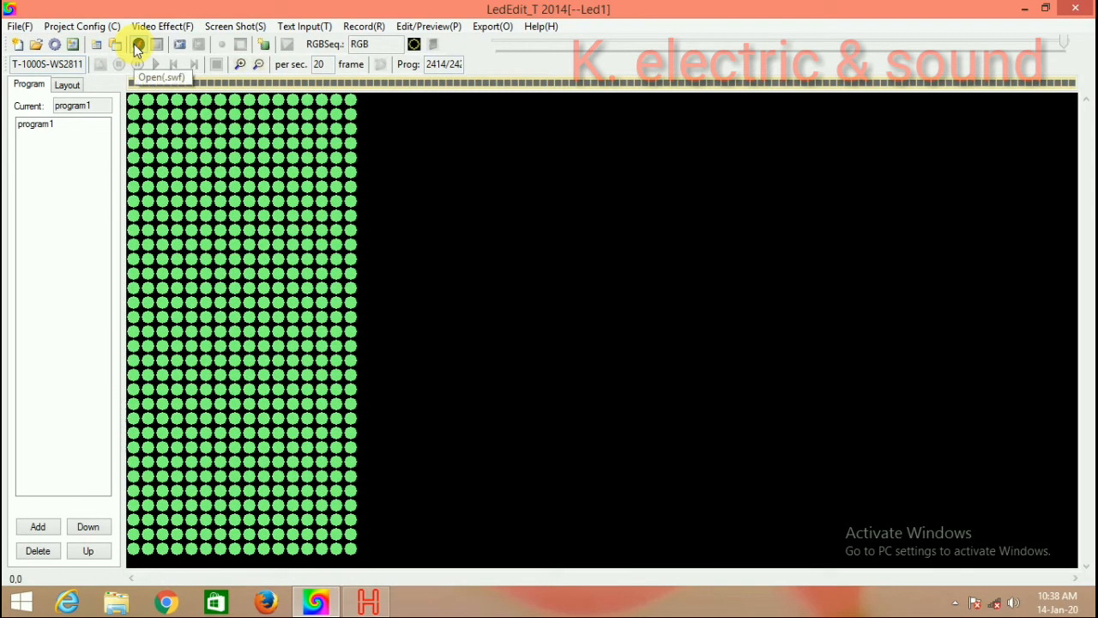
click(158, 26)
click(187, 63)
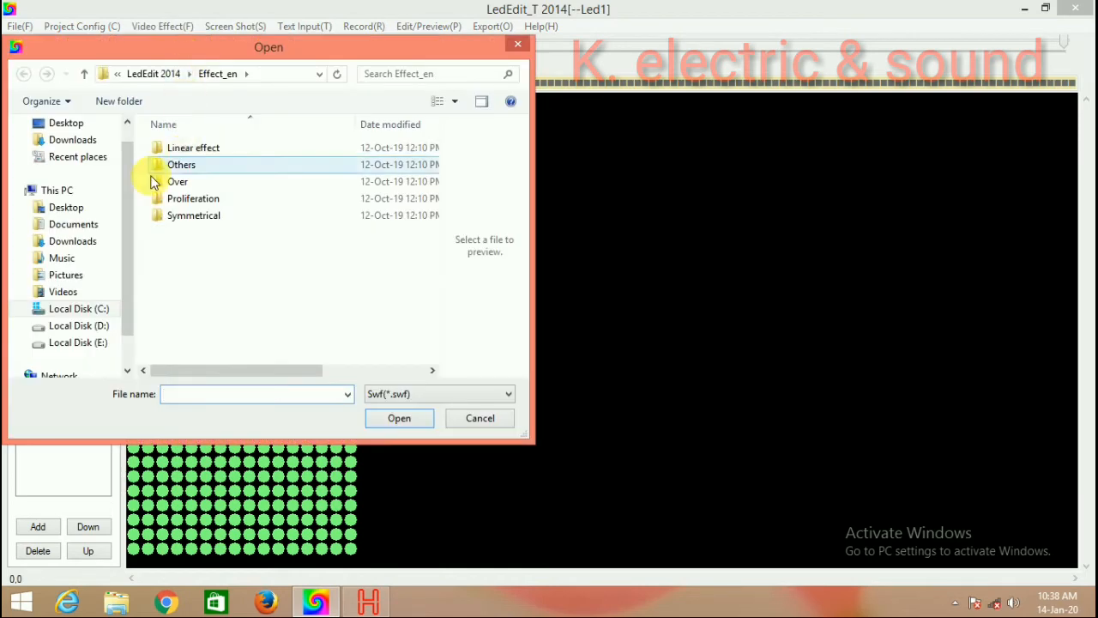
click(67, 122)
drag(426, 172, 423, 311)
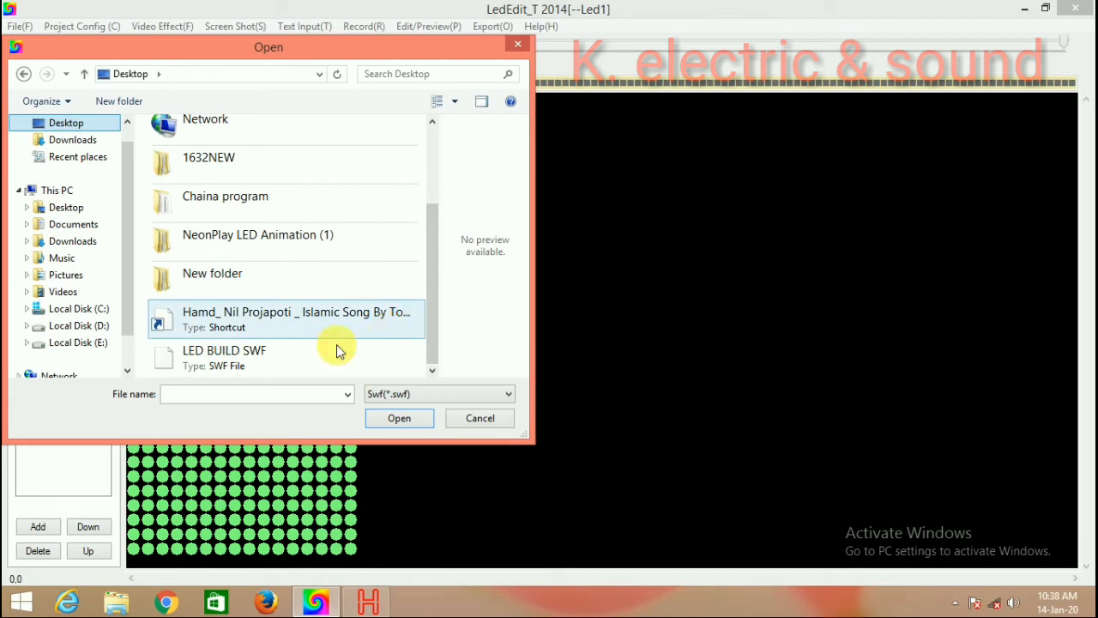
click(277, 366)
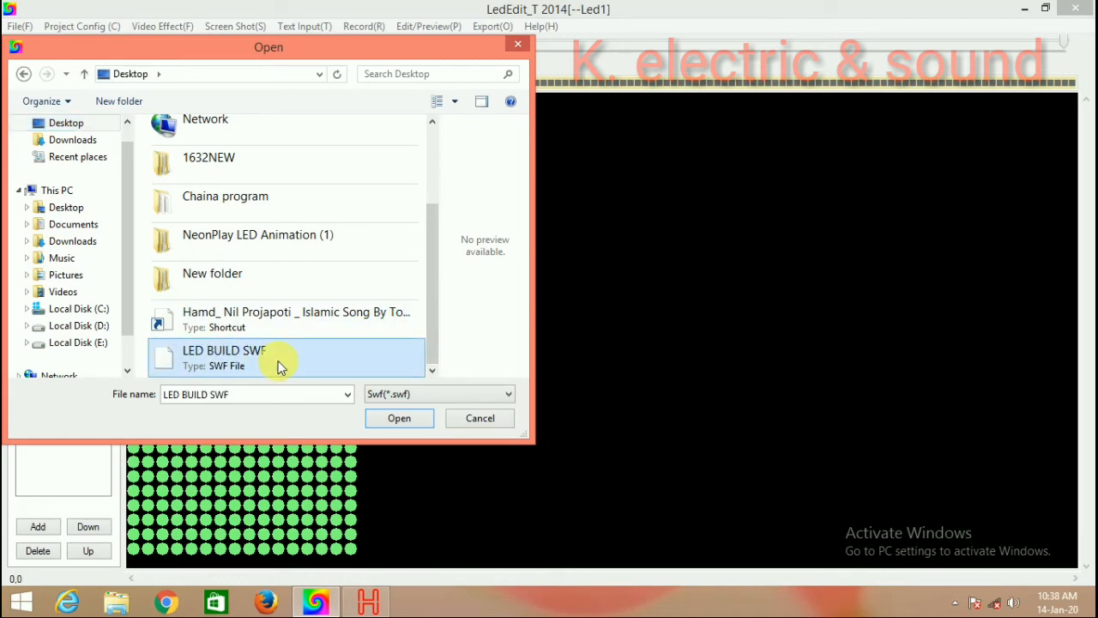
click(400, 418)
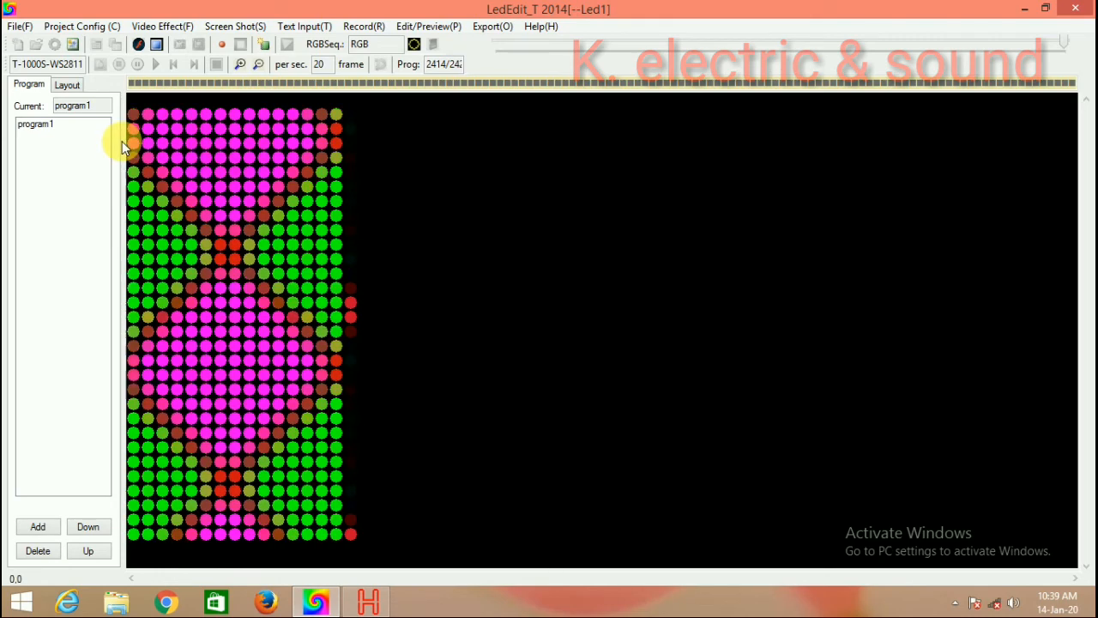
click(157, 46)
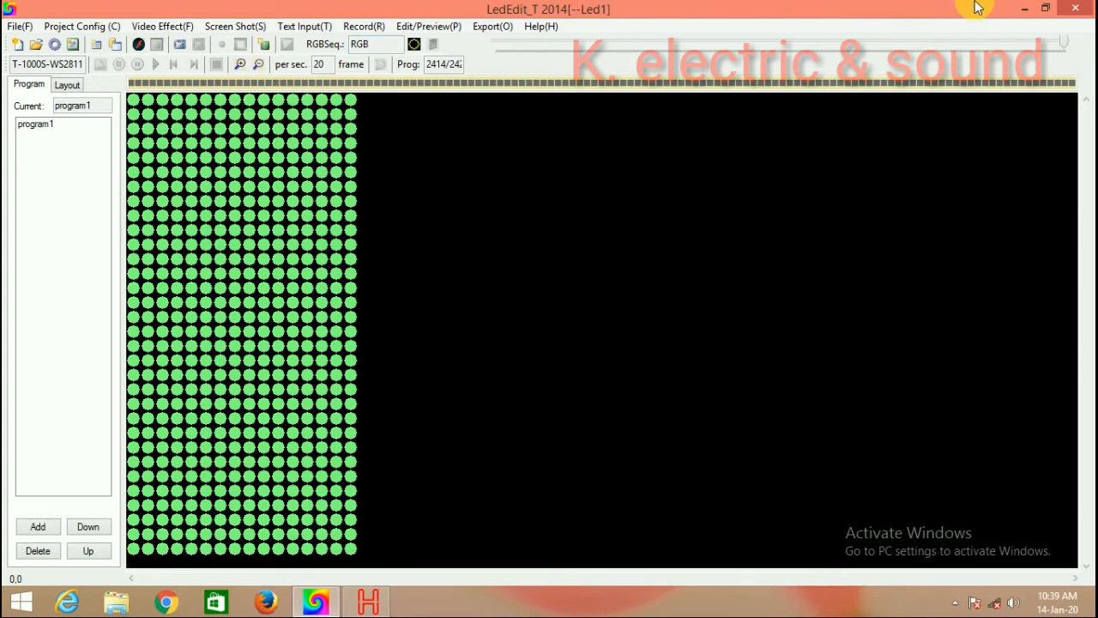
- Open a screen-shot capture in LedEdit 2014, switch to LED Build and place the Player capture frame over the design grid
click(257, 35)
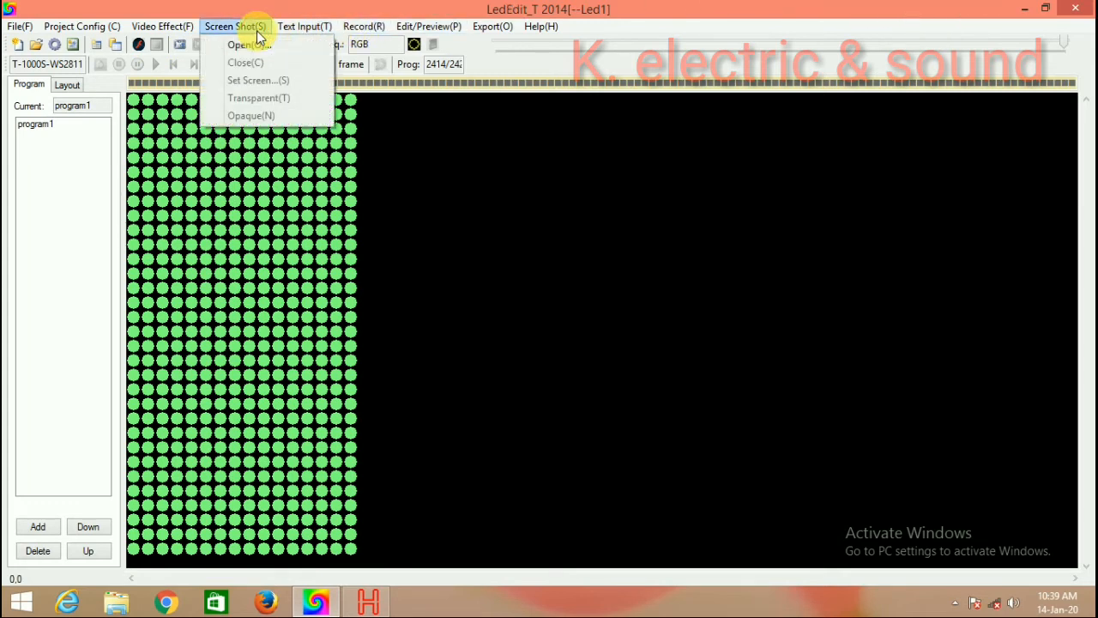
click(254, 45)
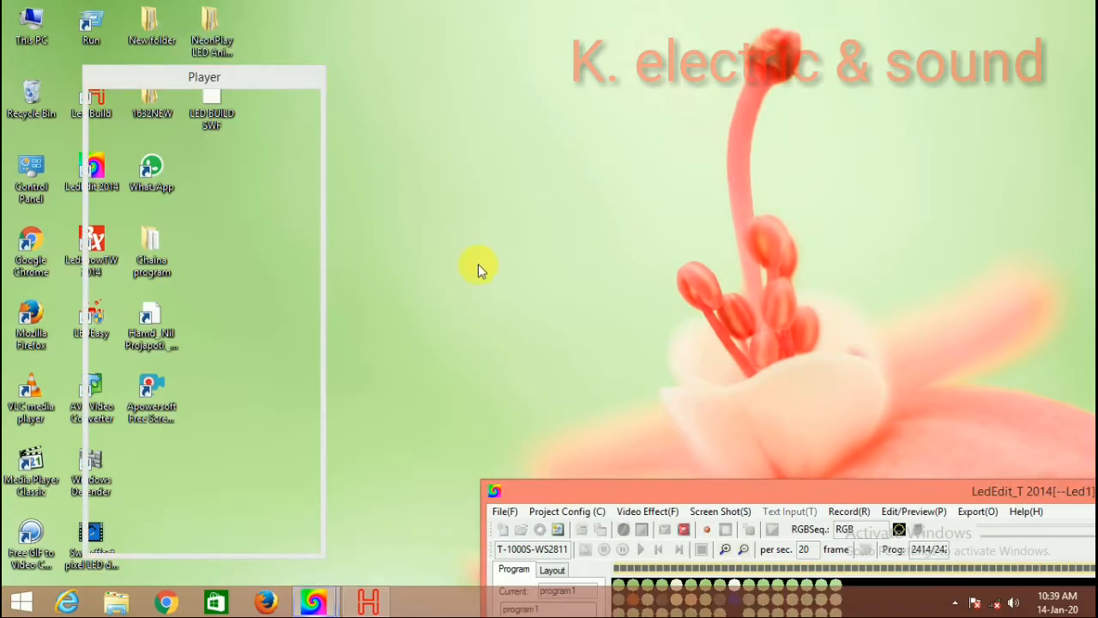
drag(837, 495, 1031, 12)
click(368, 603)
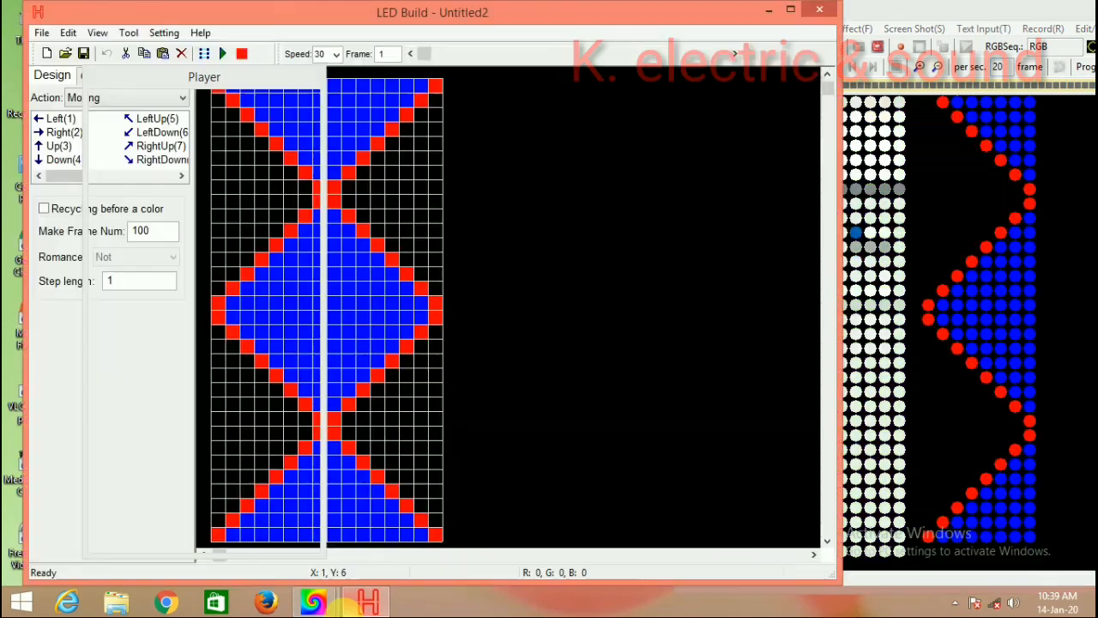
drag(268, 75, 391, 64)
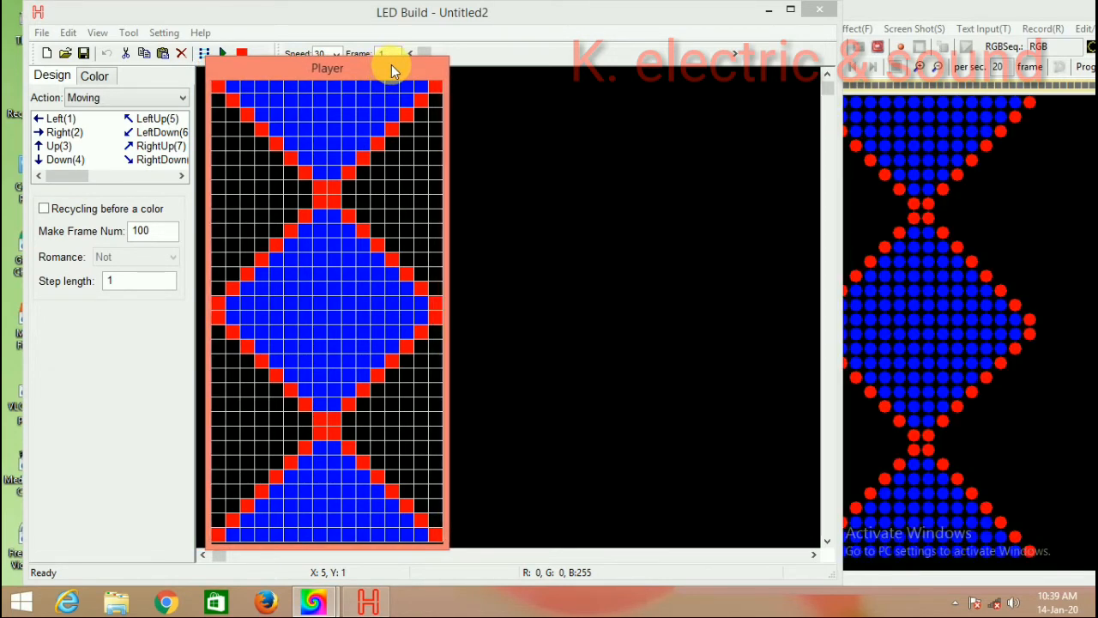
- Narrow the LED Build window so the whole LED layout in LedEdit is visible beside it
click(846, 238)
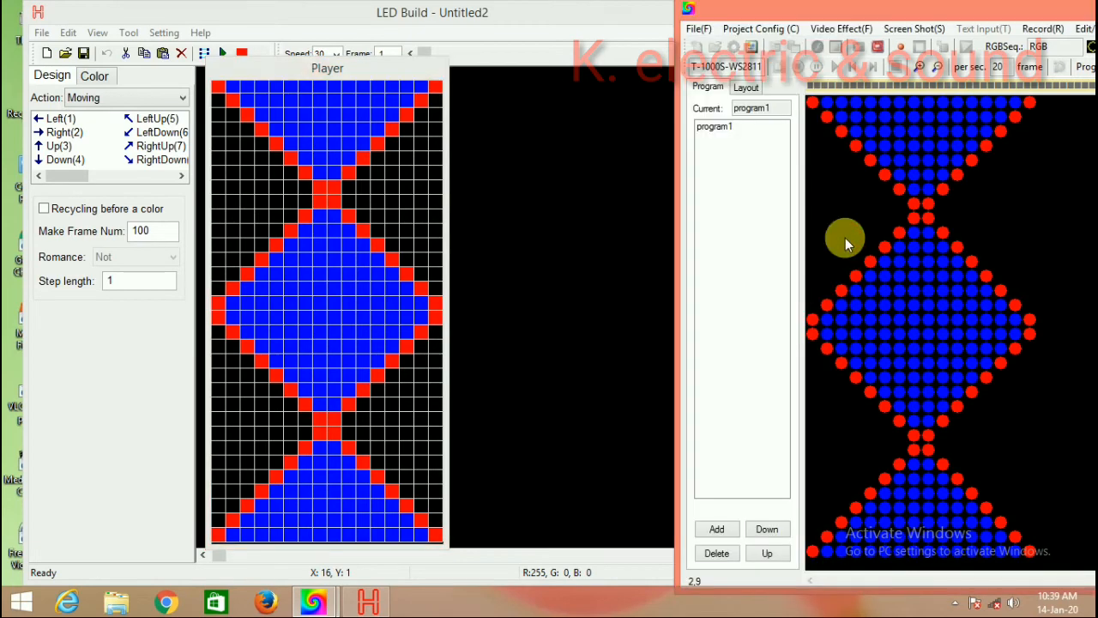
click(644, 222)
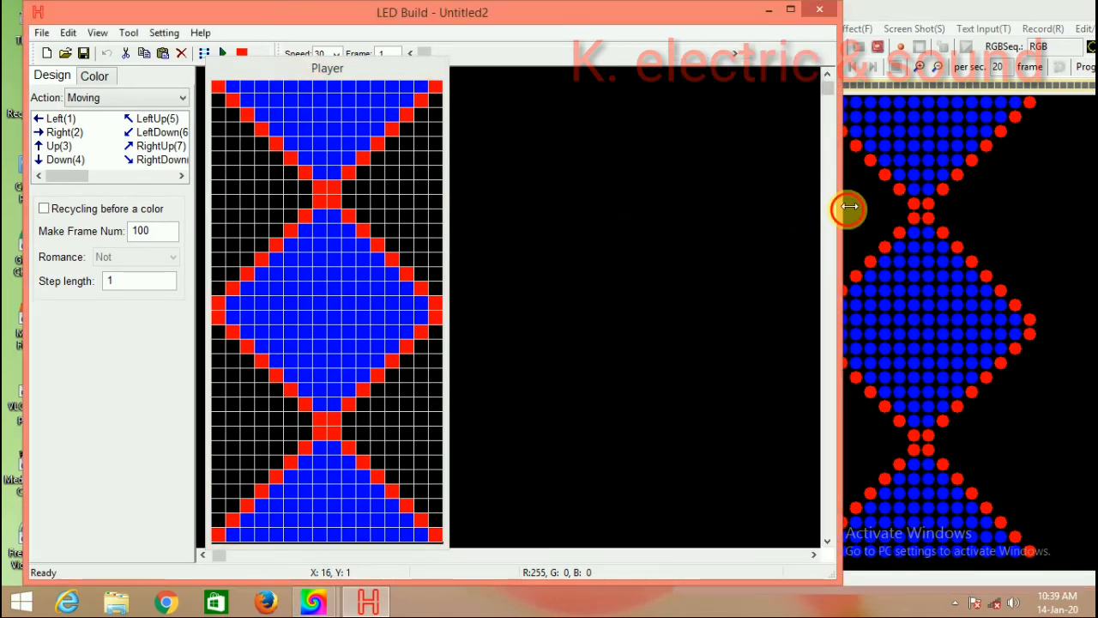
drag(849, 206, 647, 217)
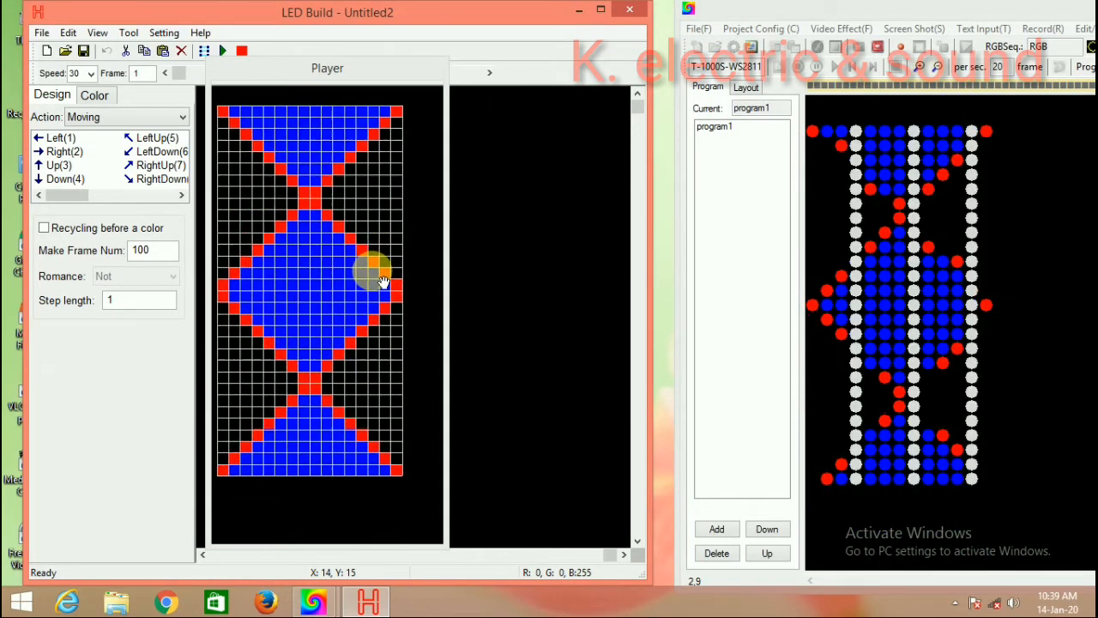
- Shrink and reposition the LED Build design, and resize the Player capture frame to enclose exactly the 16 × 32 grid
scroll(421, 324, up, 1)
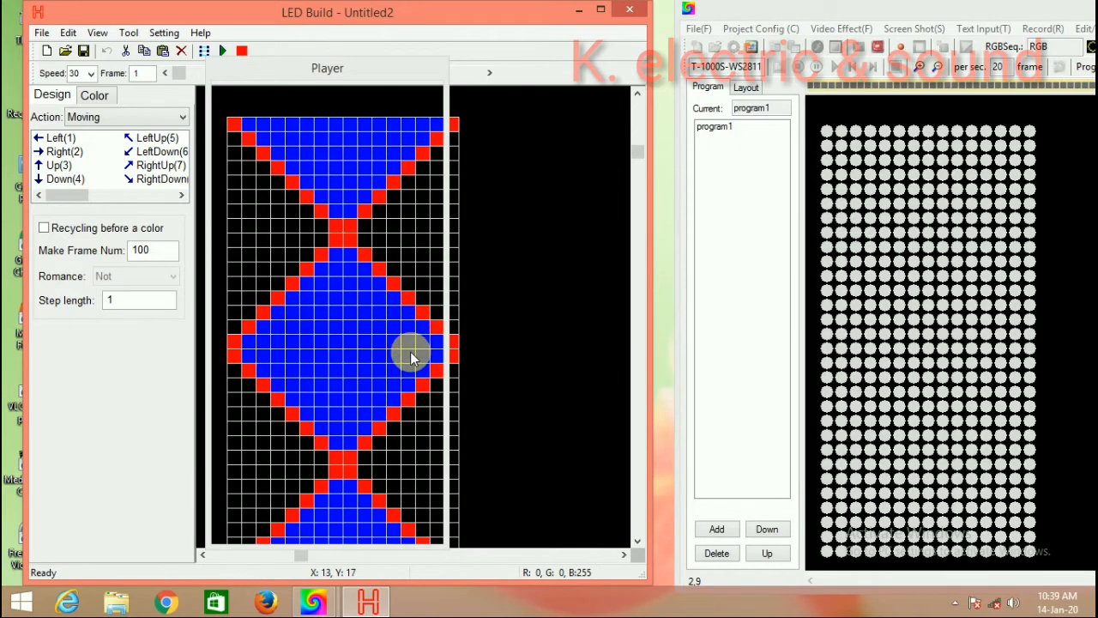
drag(411, 353, 394, 324)
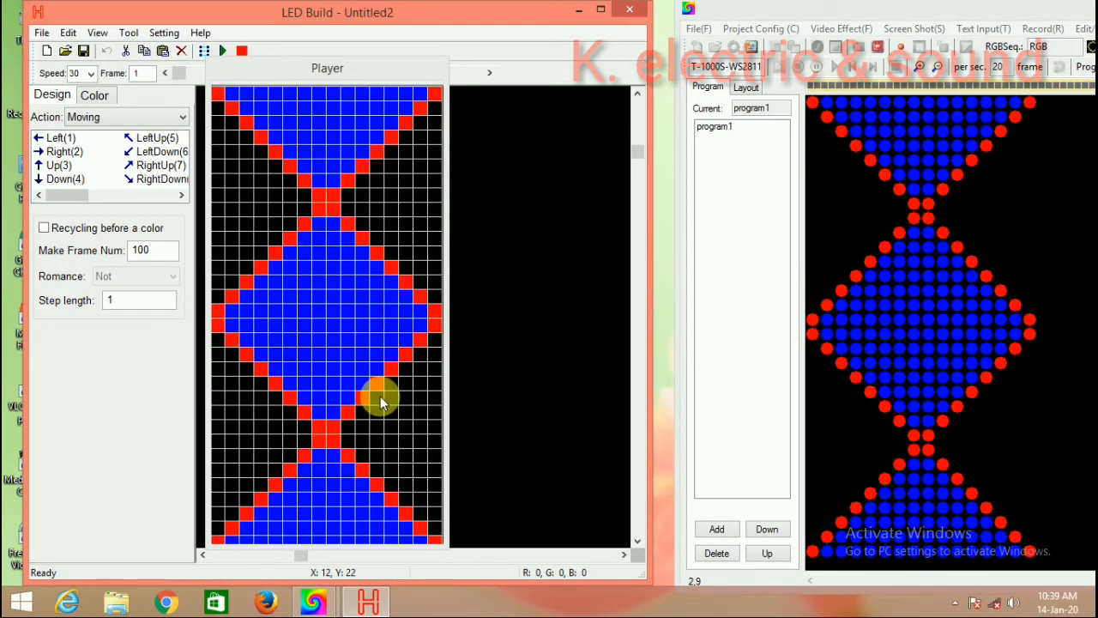
scroll(422, 324, down, 1)
drag(390, 242, 337, 265)
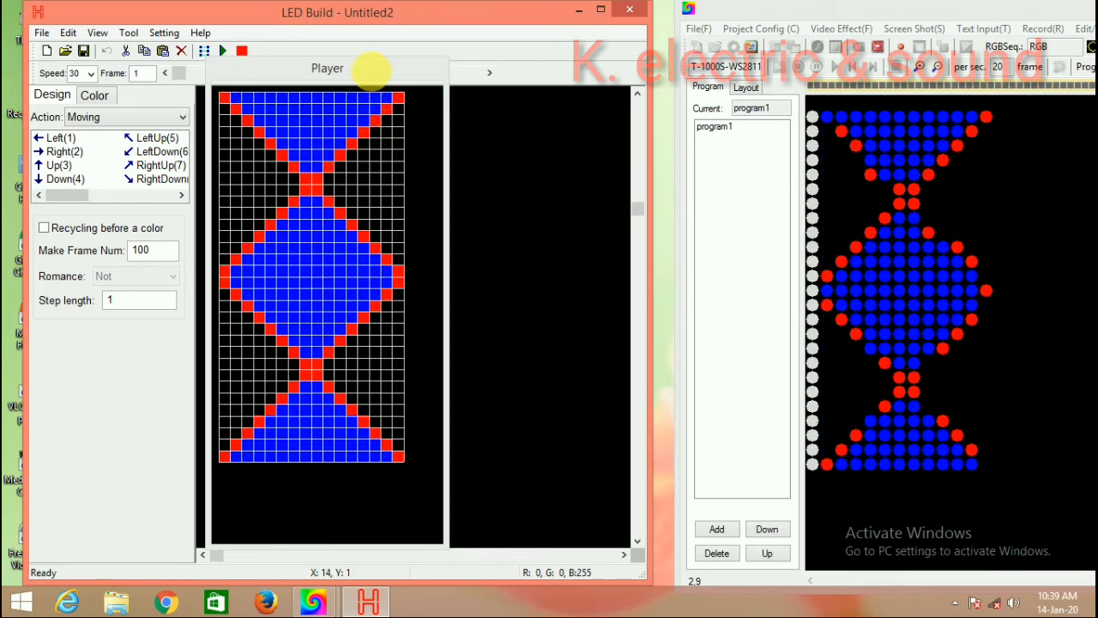
drag(372, 68, 381, 79)
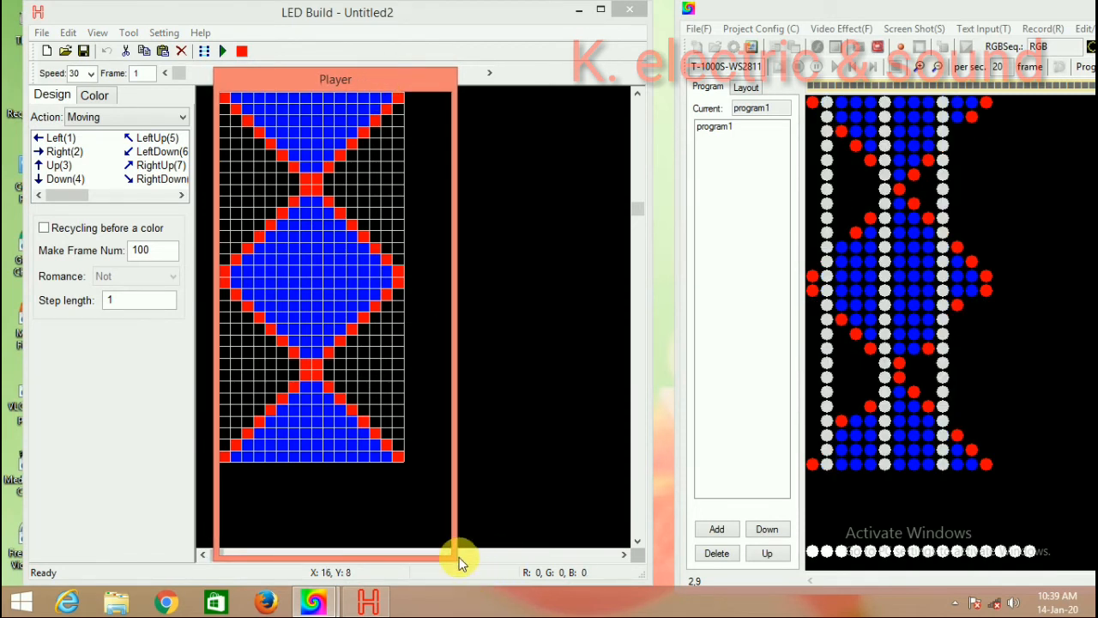
drag(461, 567, 413, 471)
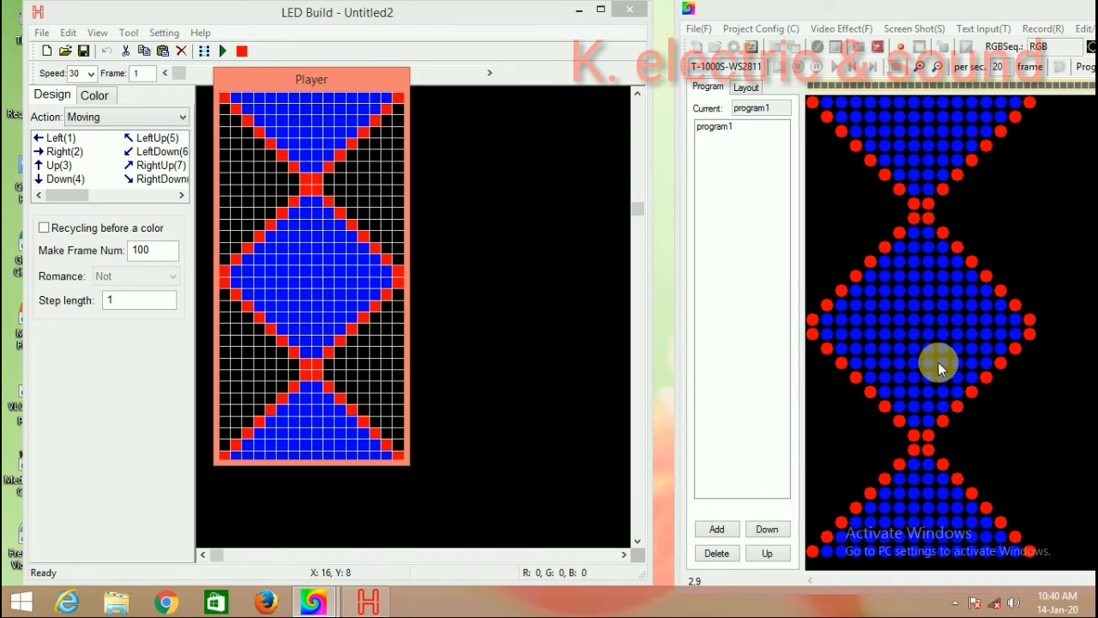
- Move the LedEdit window closer to LED Build and hide the grid lines over the LED Build design
drag(963, 10, 959, 25)
drag(941, 9, 942, 6)
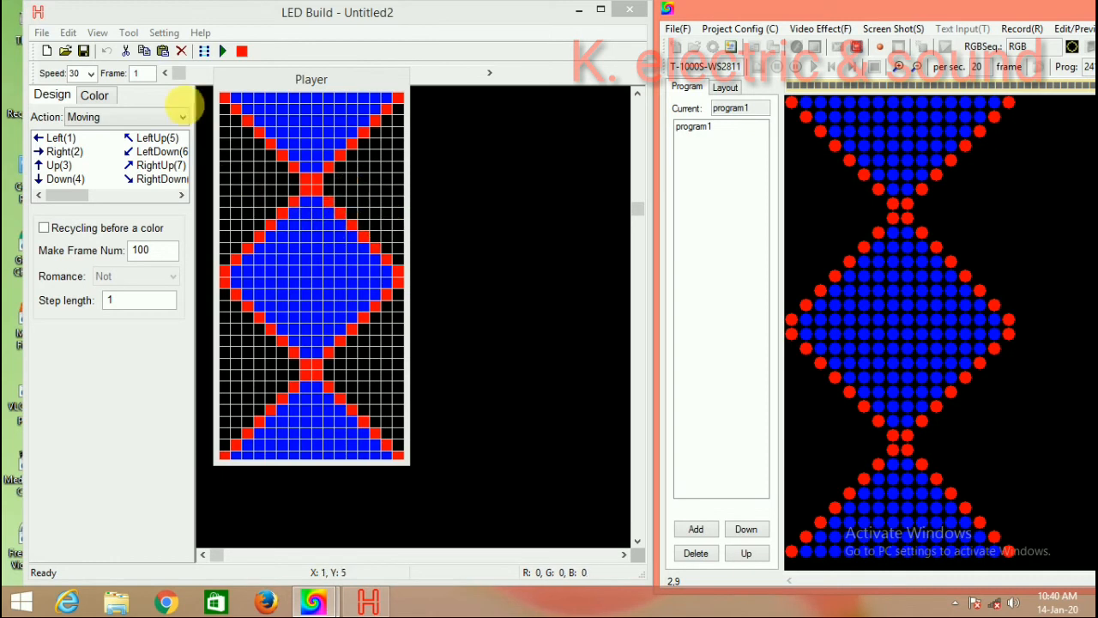
click(96, 34)
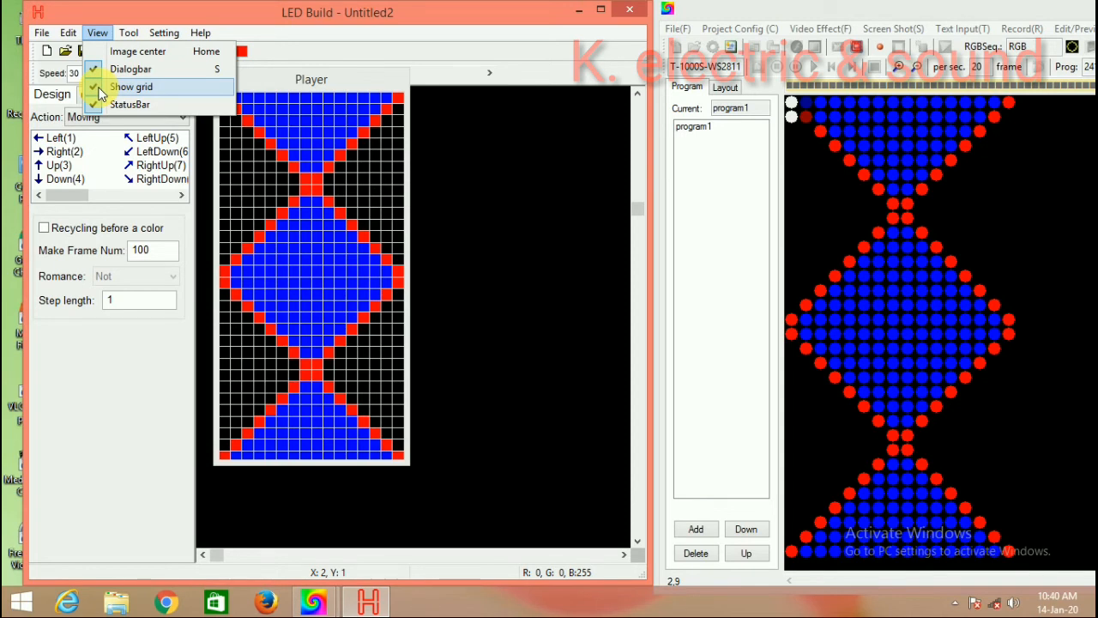
click(128, 87)
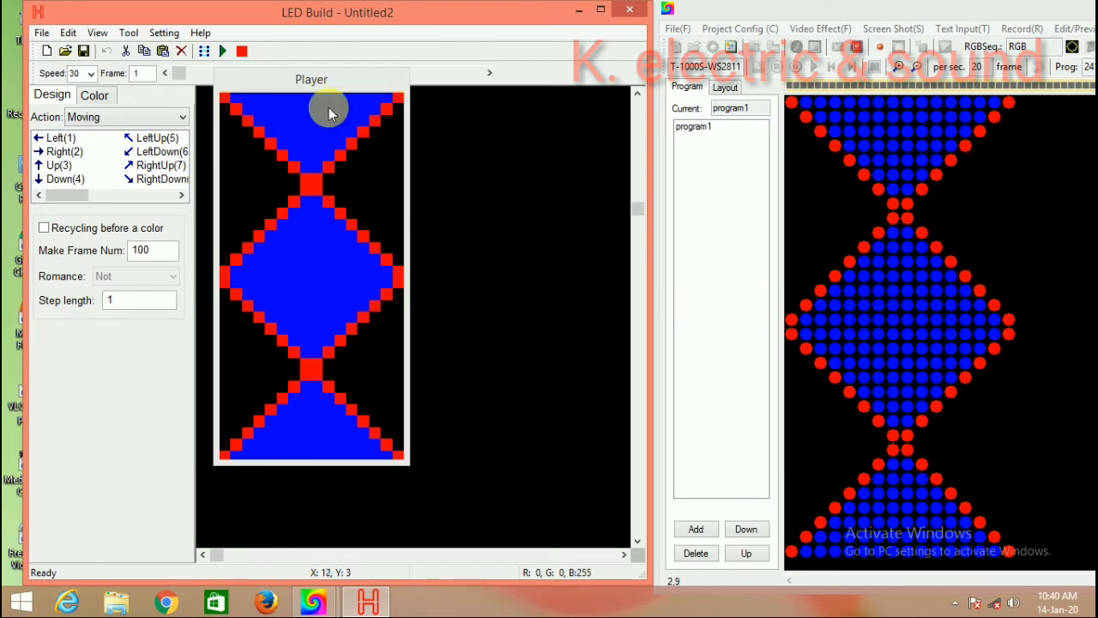
- Play the animation in LED Build while LedEdit records the captured area, keeping the LedEdit window beside it
click(224, 52)
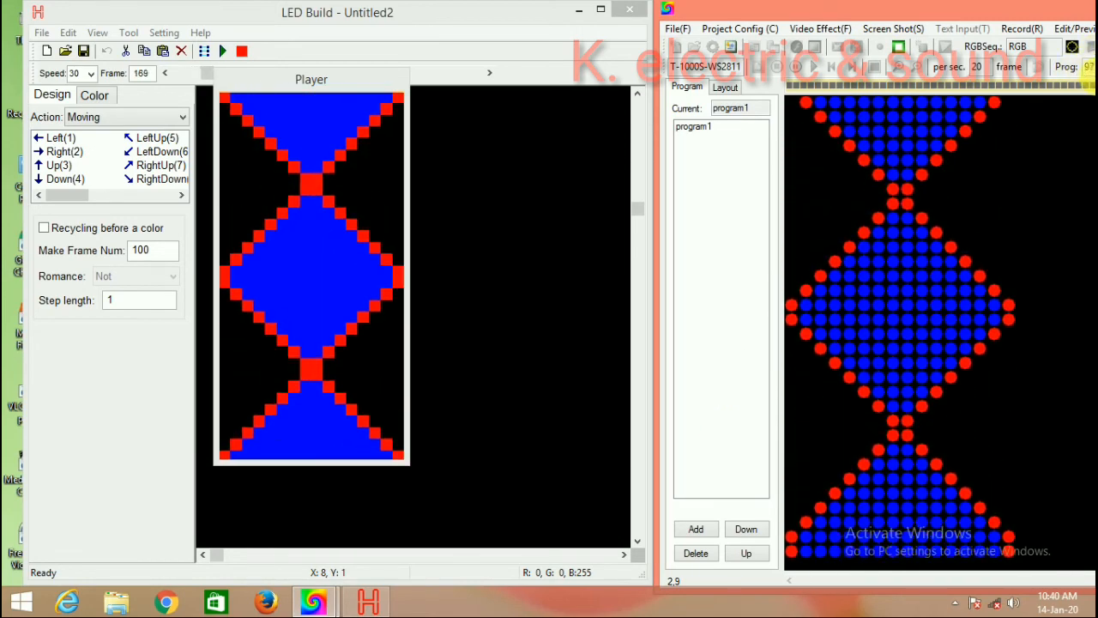
drag(1002, 19, 967, 21)
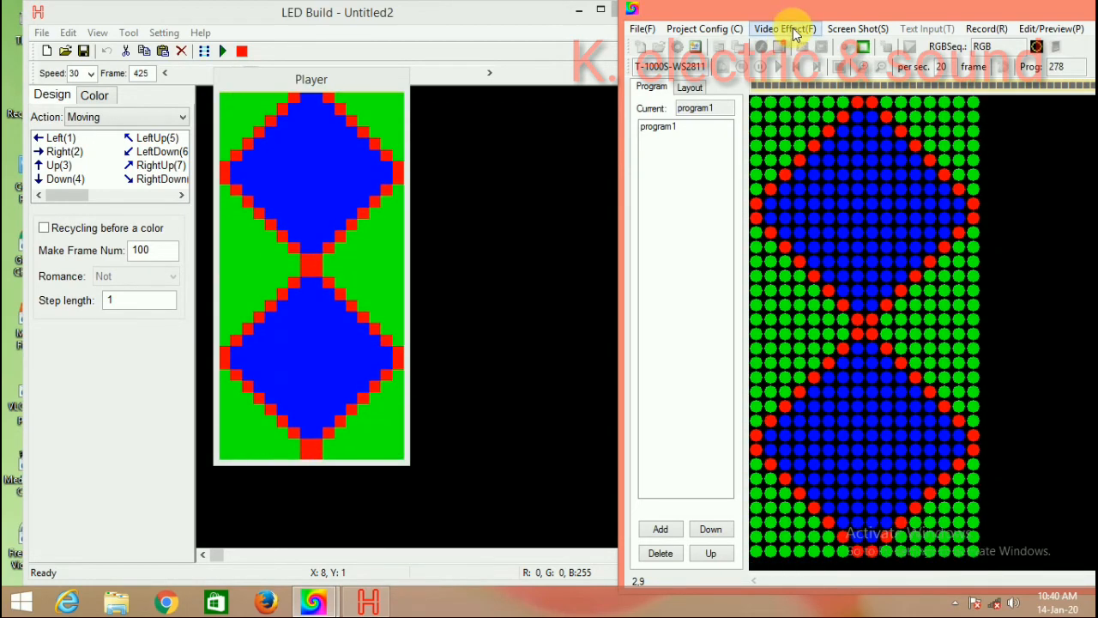
mouse_move(878, 18)
mouse_down()
mouse_move(919, 39)
mouse_move(949, 12)
mouse_move(875, 7)
mouse_move(876, 17)
mouse_up()
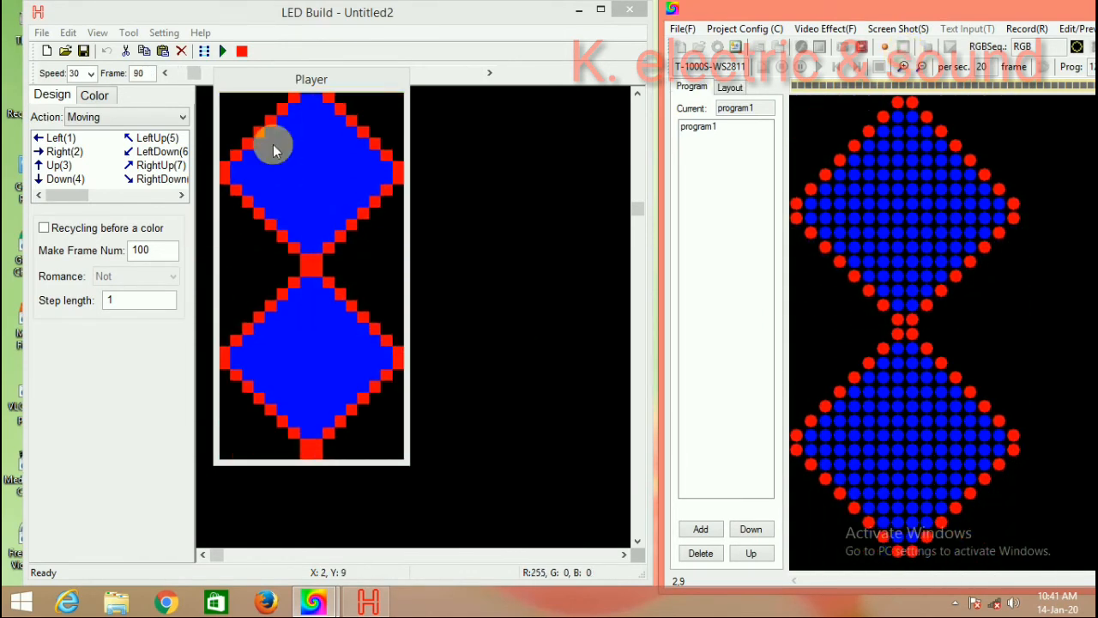
- Stop the animation playback in LED Build and move forward through its frames
click(243, 53)
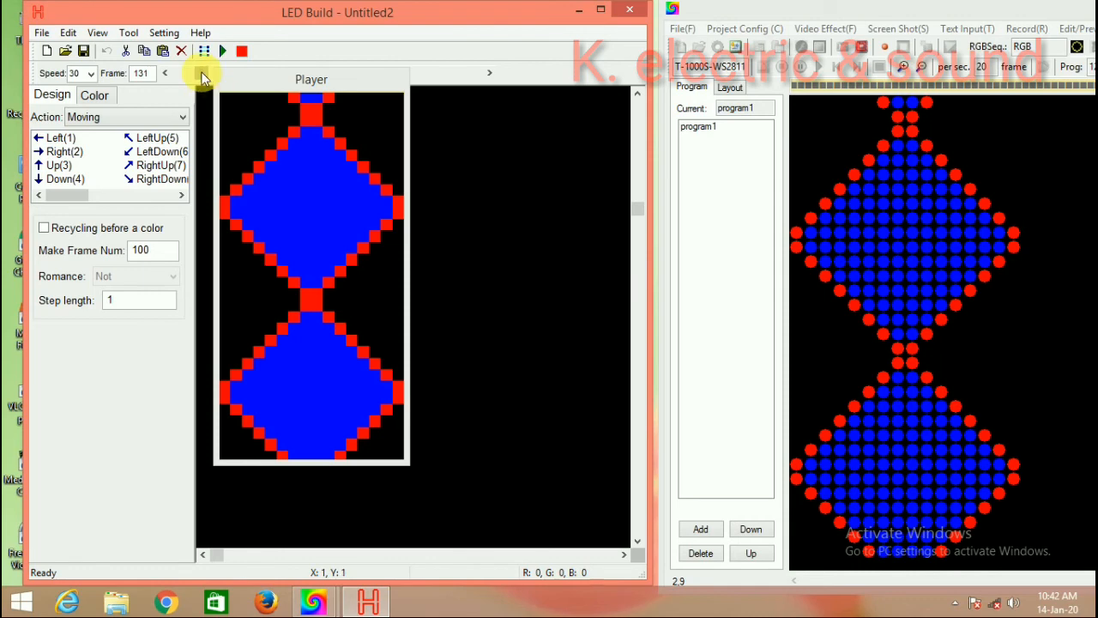
drag(214, 72, 603, 79)
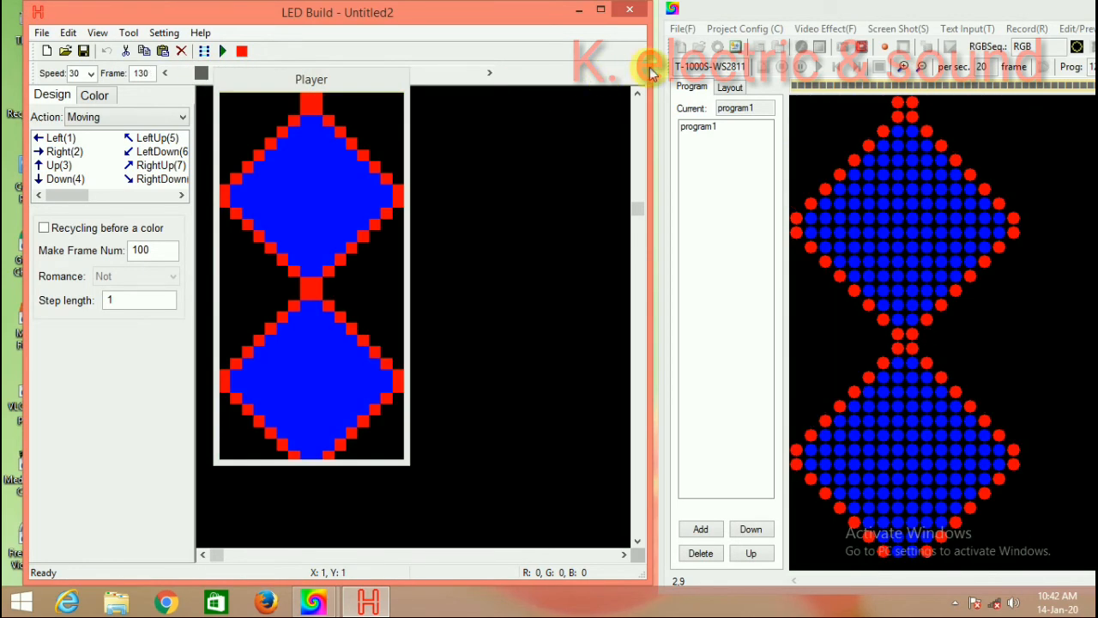
click(488, 74)
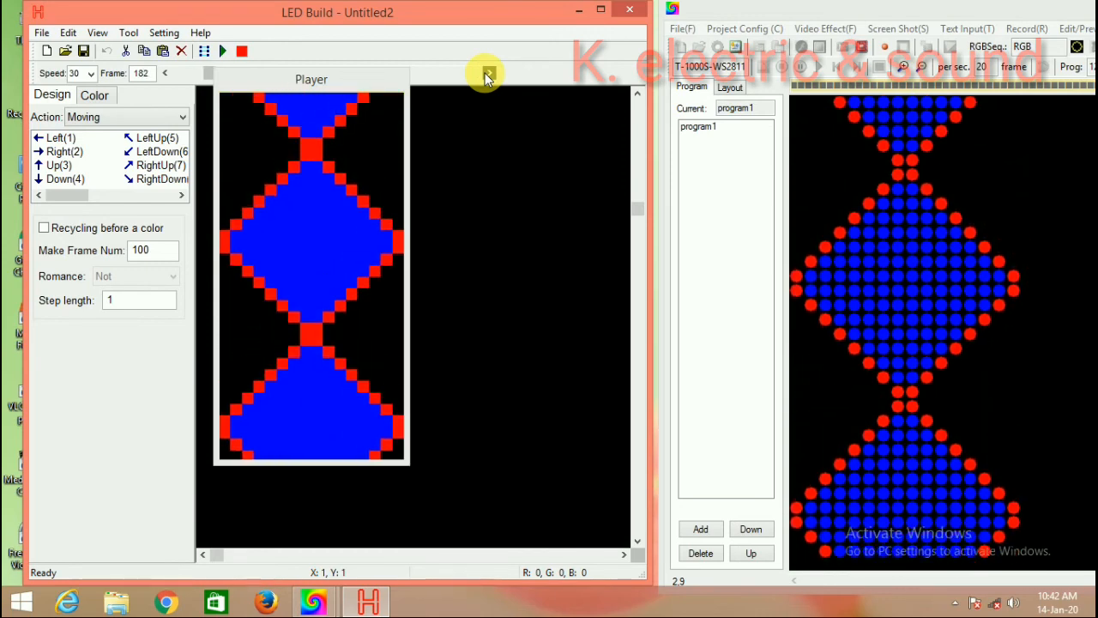
- Close LED Build and end the screen-shot capture in LedEdit 2014
click(631, 10)
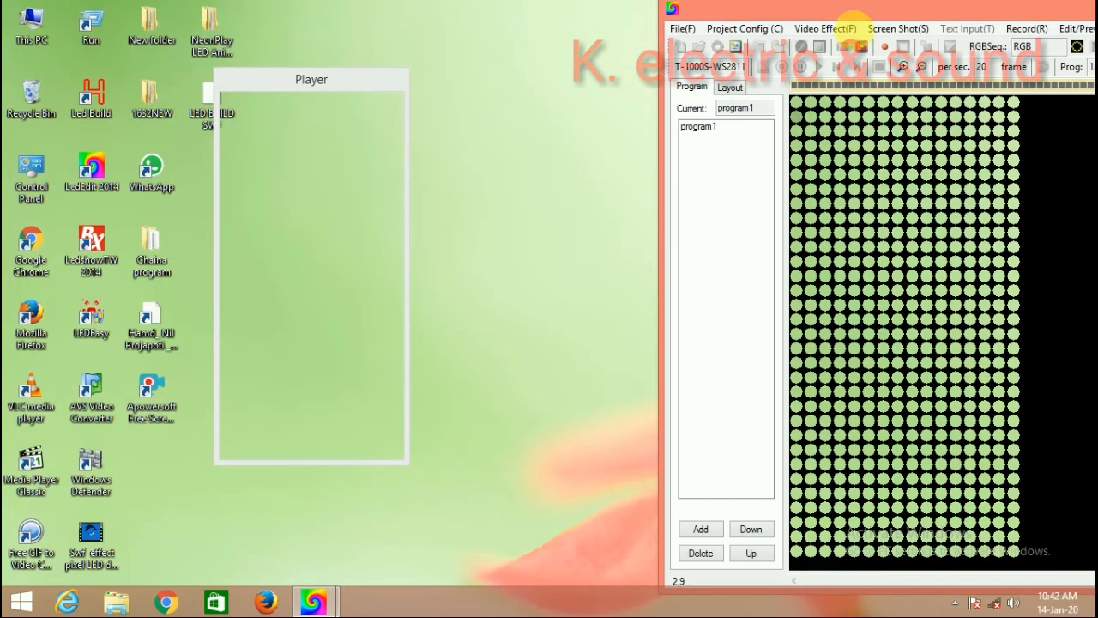
drag(919, 9, 802, 26)
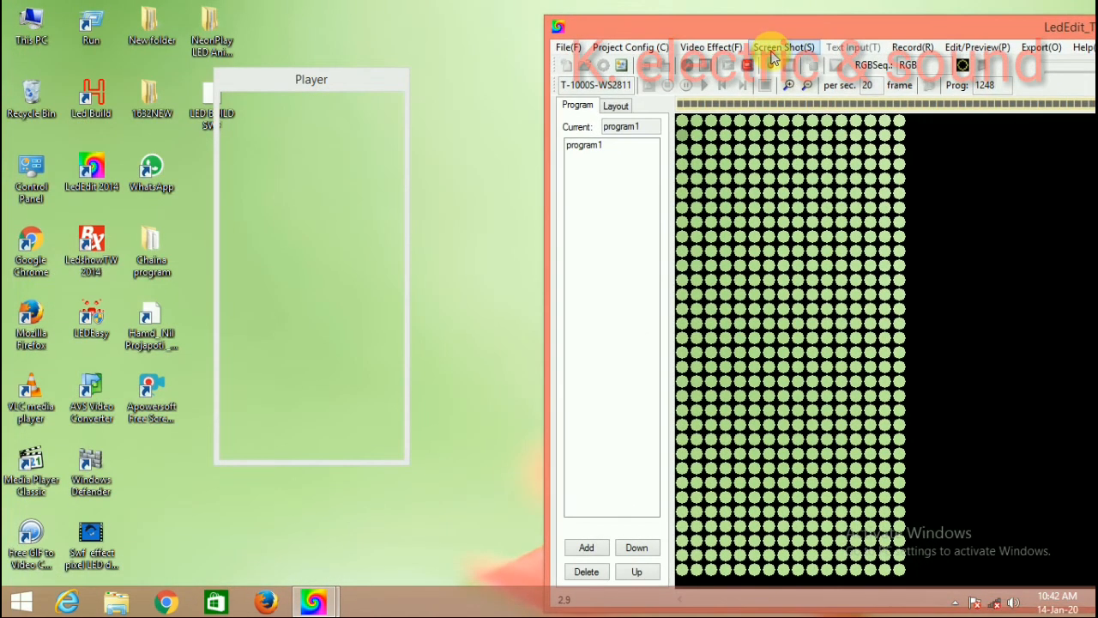
click(773, 50)
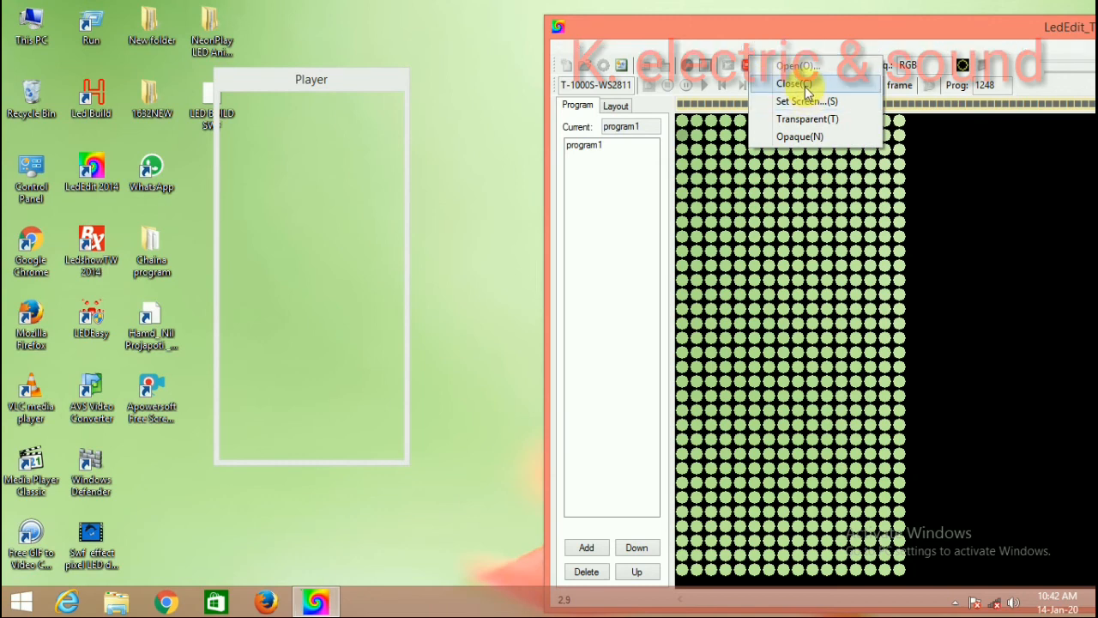
click(794, 83)
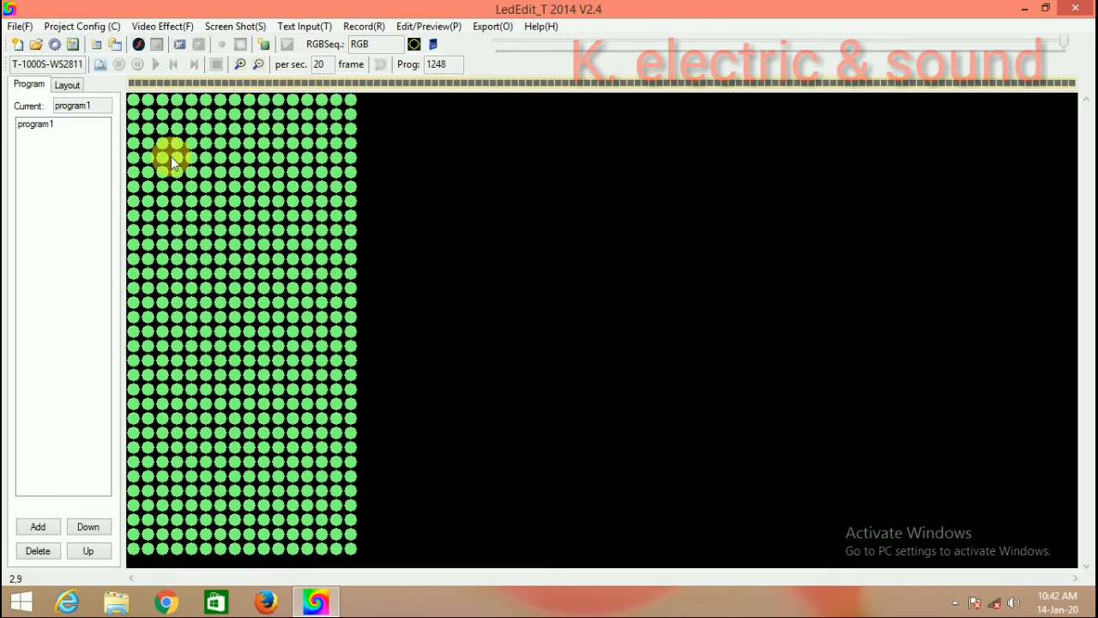
- Play back the recorded program1 in the edit/preview mode
click(418, 30)
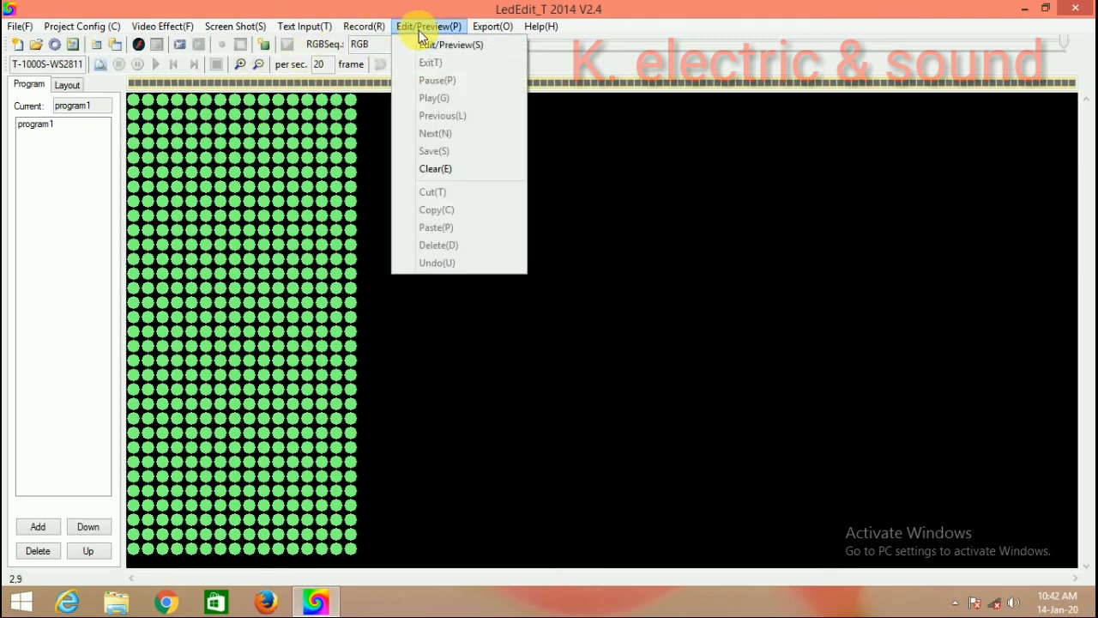
click(442, 43)
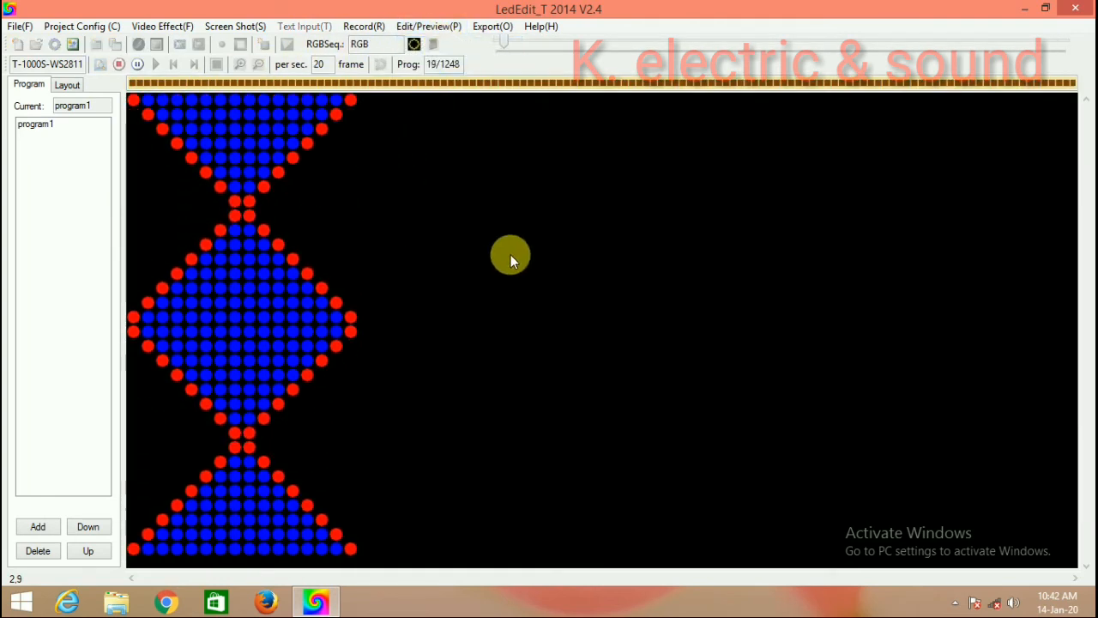